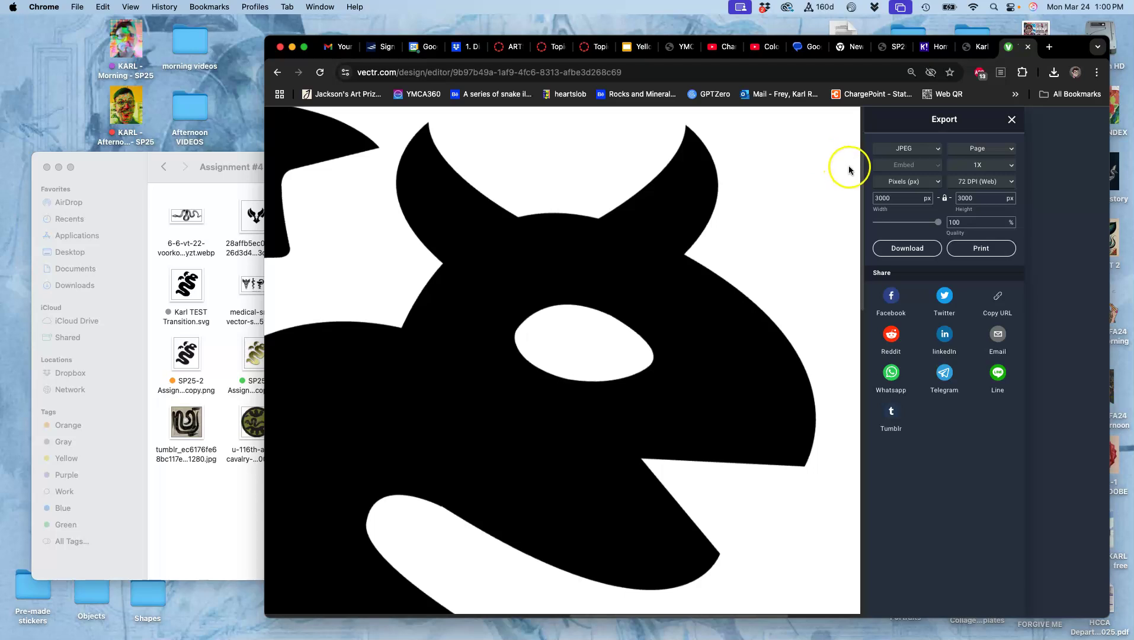
left_click(913, 182)
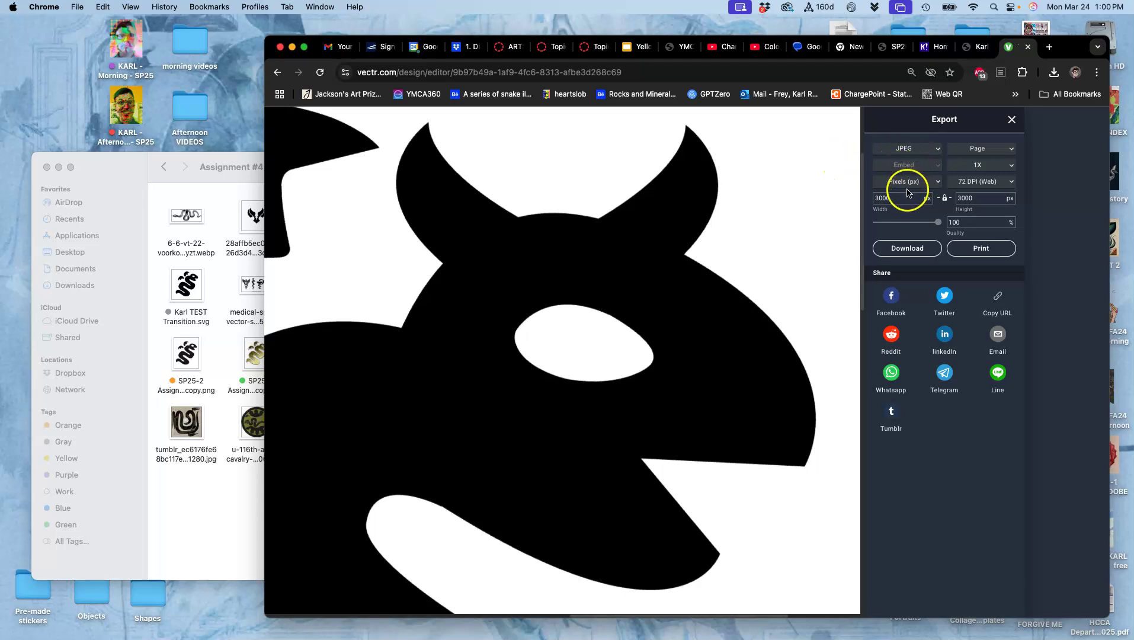
left_click(894, 190)
left_click(967, 202)
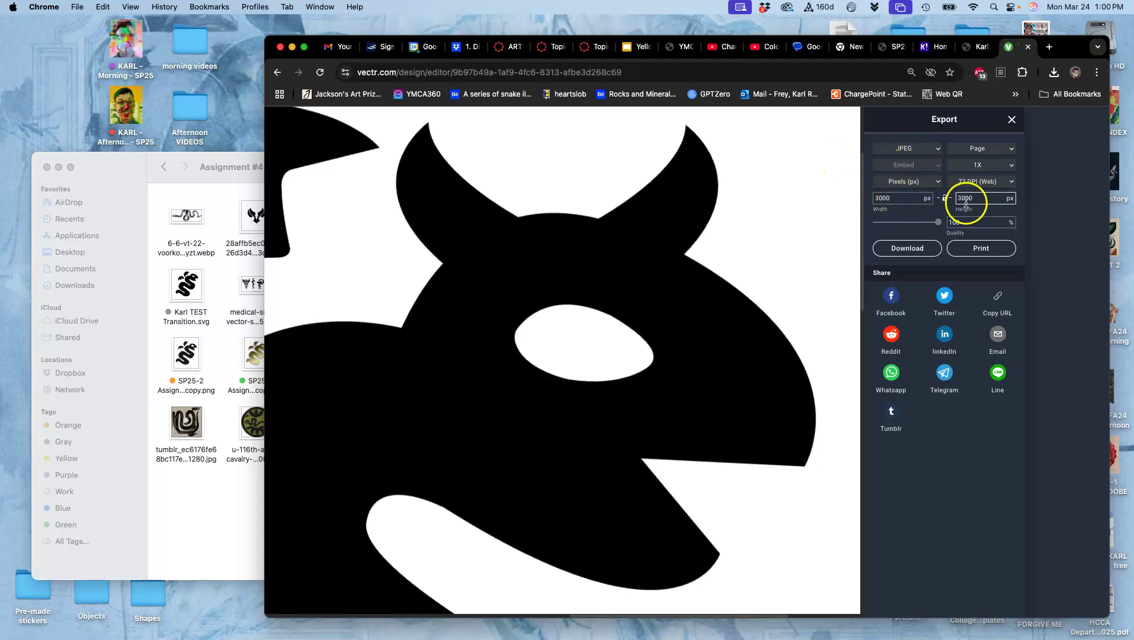
Move the exported snake JPEG from the Downloads folder onto the desktop
mouse_move(3, 471)
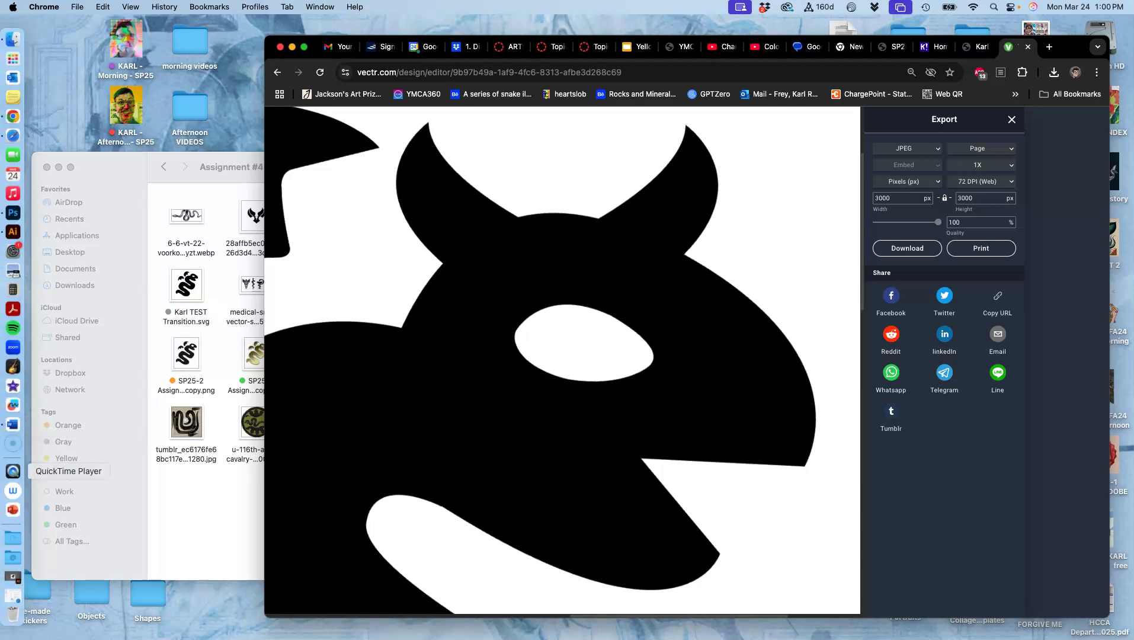
left_click(13, 557)
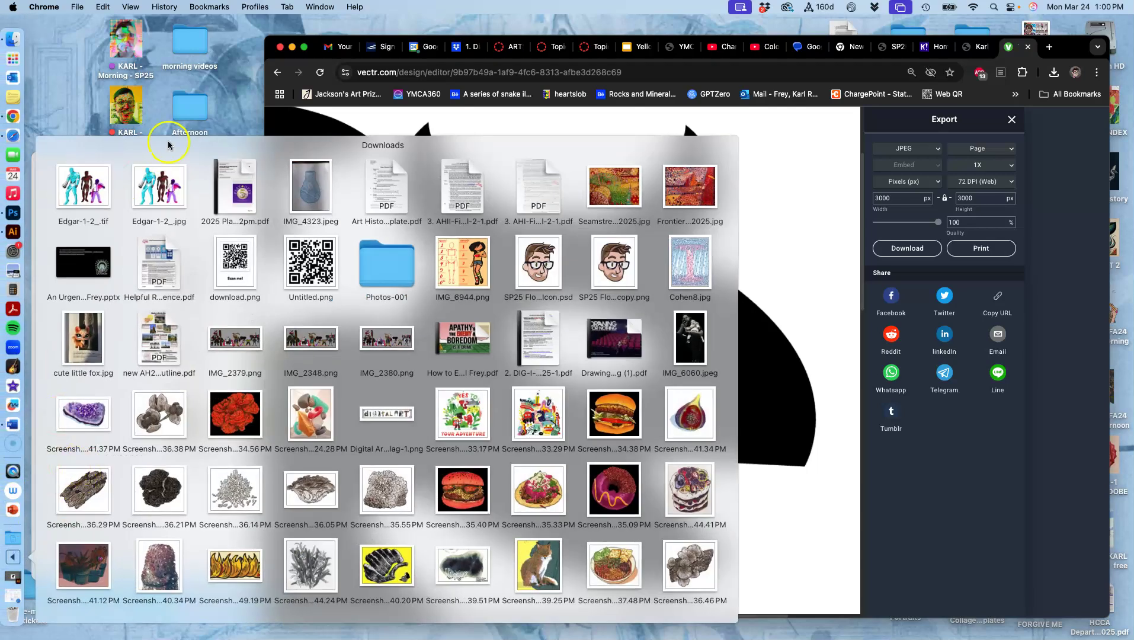
left_click(63, 114)
left_click_drag(529, 172, 105, 240)
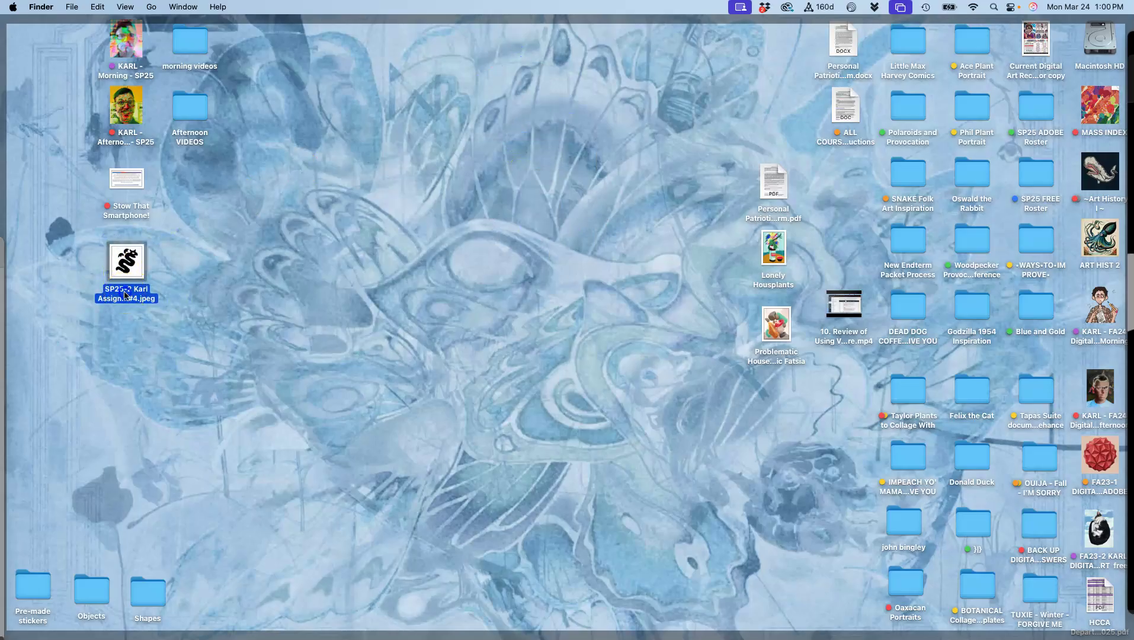
Tag the exported JPEG on the desktop yellow and rename it "test transition.jpeg"
right_click(127, 260)
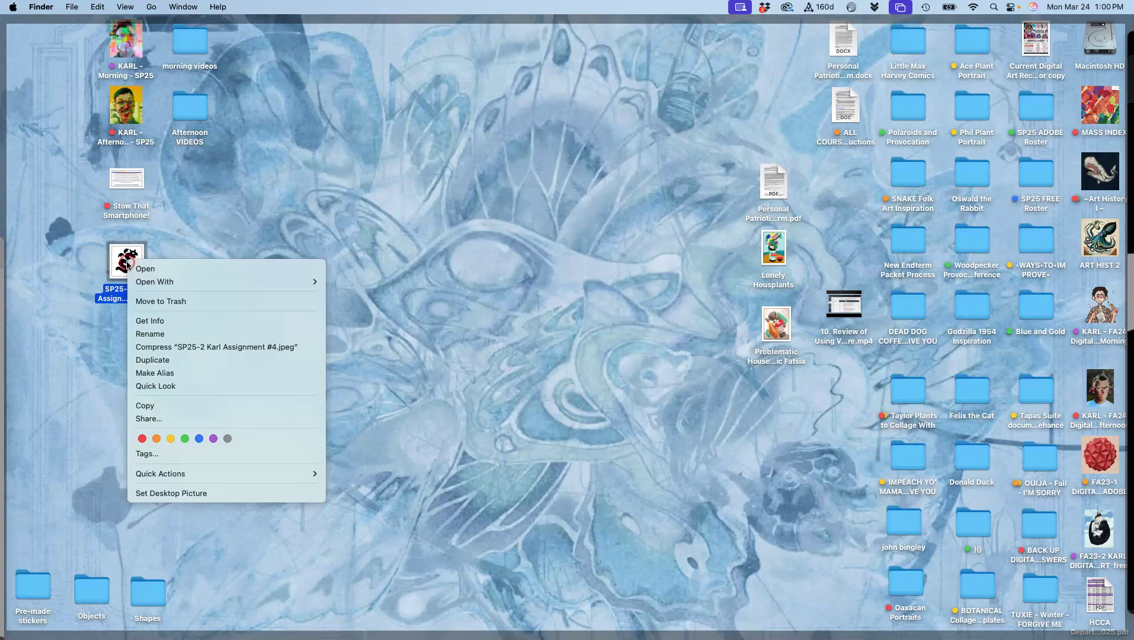
left_click(171, 439)
left_click(171, 438)
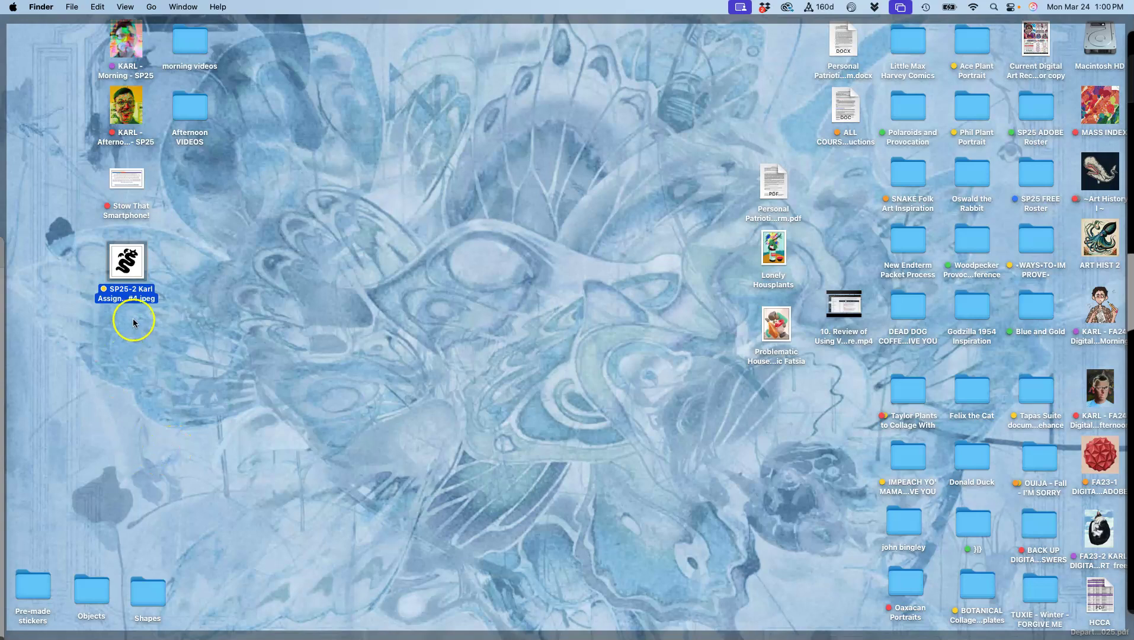
left_click(140, 299)
type("test transition.jpeg")
left_click(223, 294)
Open test transition.jpeg in Preview and examine the snake's edges up close for pixelation
left_click(139, 265)
key("F11")
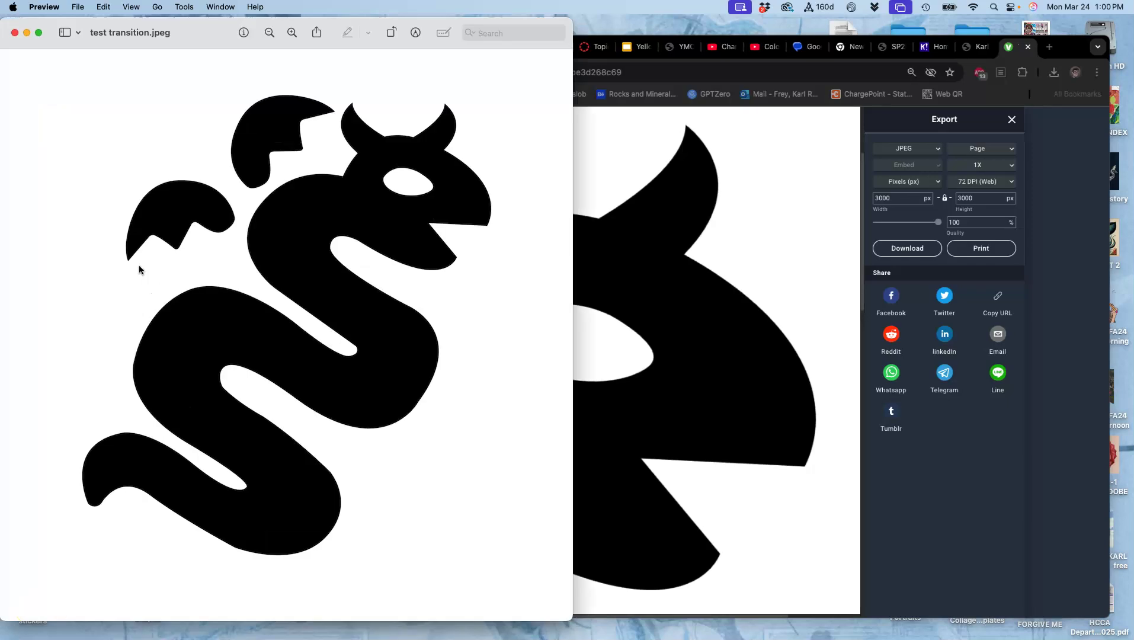
key("super+equal")
key("super+minus")
key("super+equal")
key("super+equal")
key("super+equal")
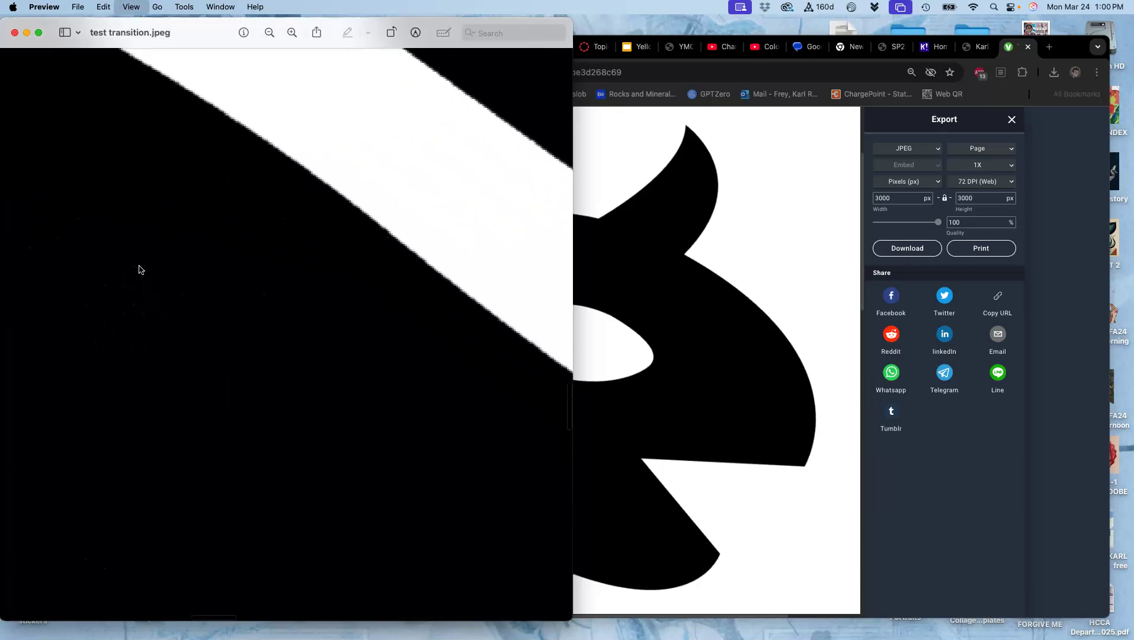
key("super+equal")
scroll(139, 269, "up", 5)
left_click(153, 281)
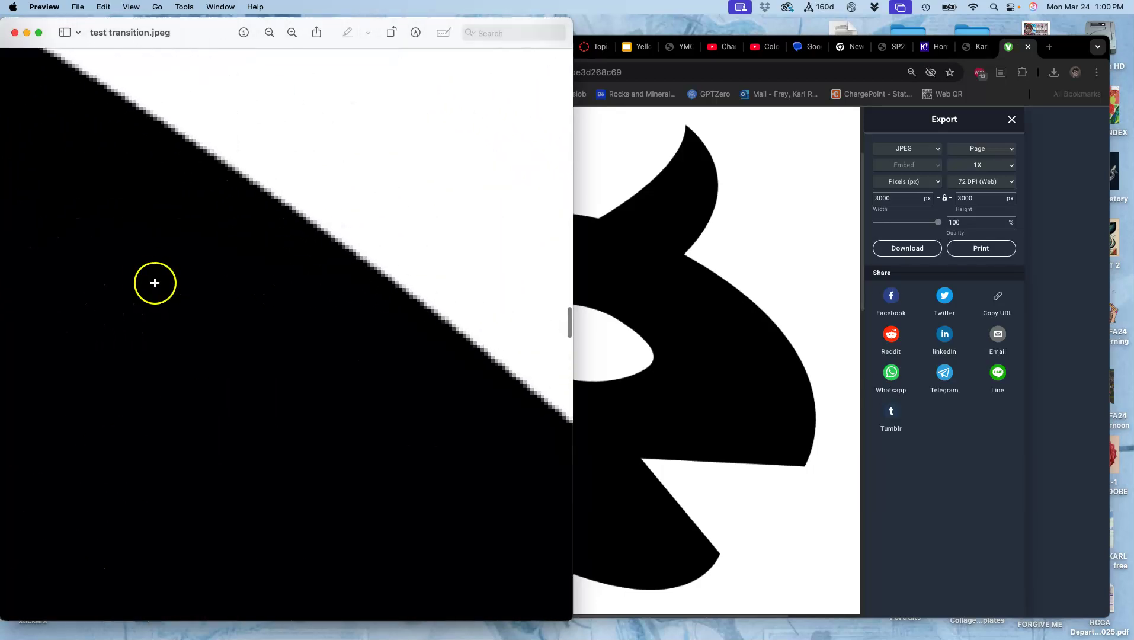
scroll(154, 283, "up", 2)
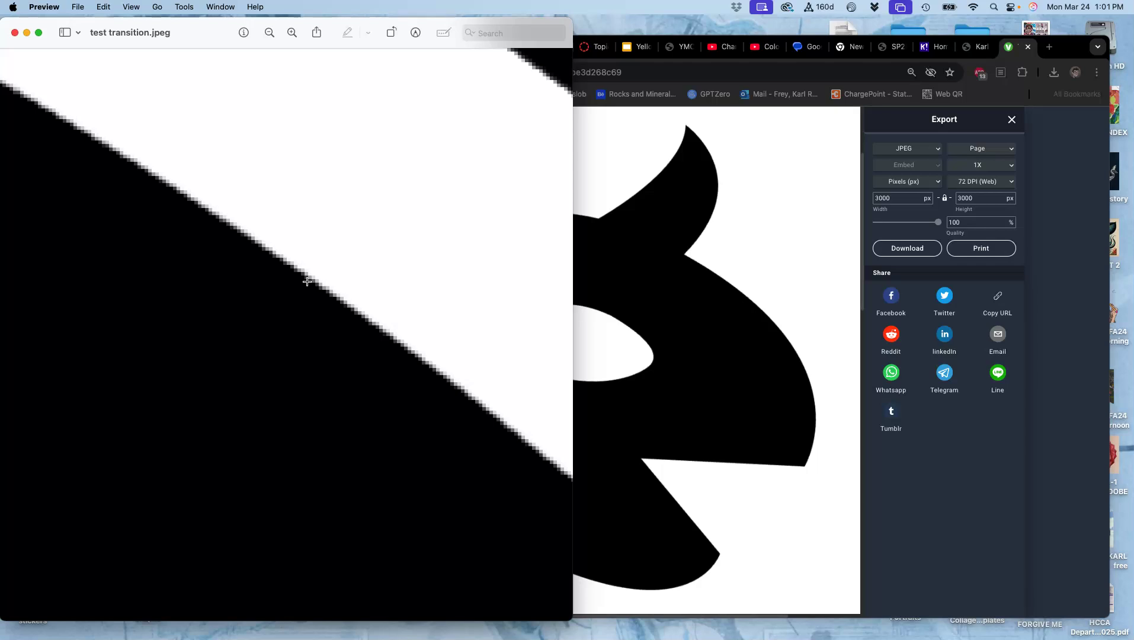
View the whole snake image again and close the Preview window
key("super+minus")
key("super+minus")
key("super+minus")
key("super+minus")
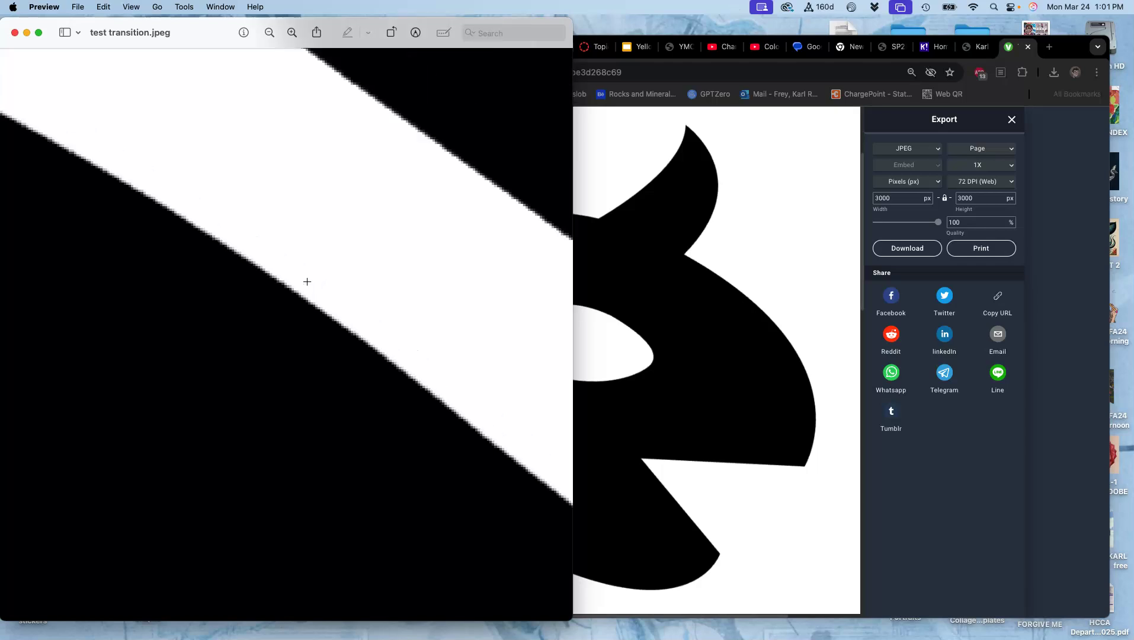
key("super+minus")
left_click(228, 205)
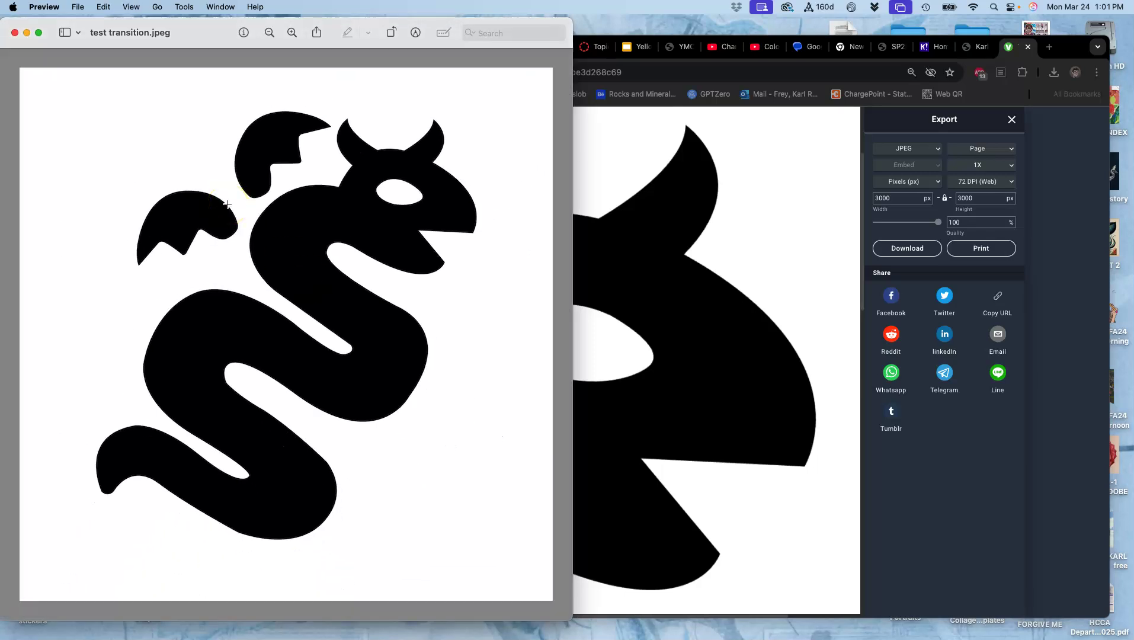
left_click(15, 33)
Open test transition.jpeg from the desktop in Adobe Illustrator 2025, fit the artboard in view and expand Layer 1
left_click_drag(115, 171, 252, 180)
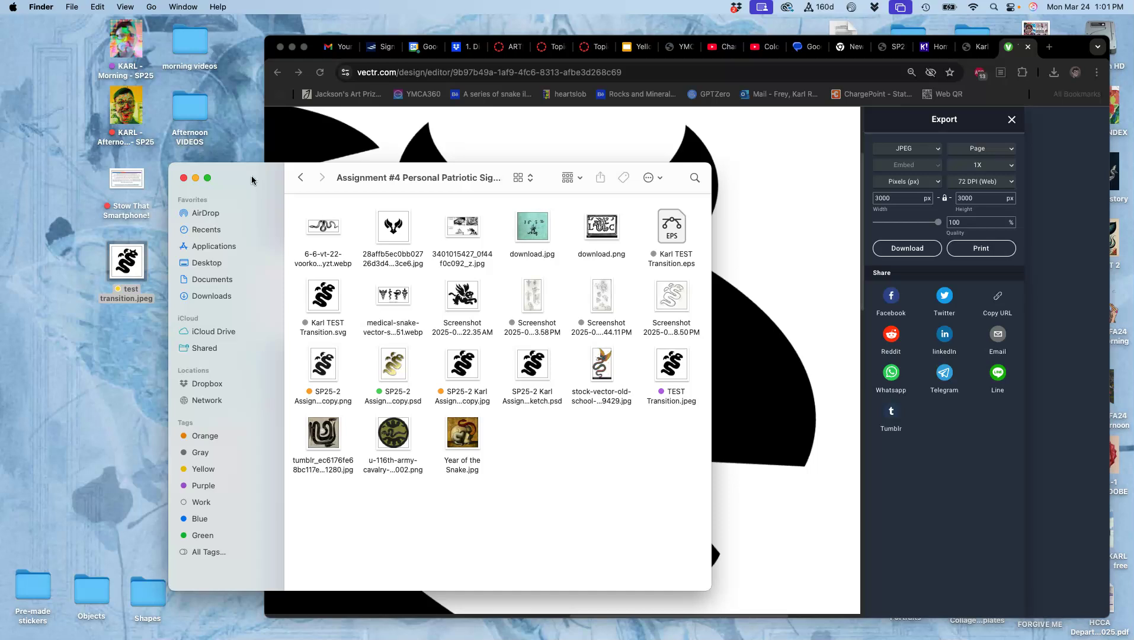
left_click(152, 256)
left_click(136, 268)
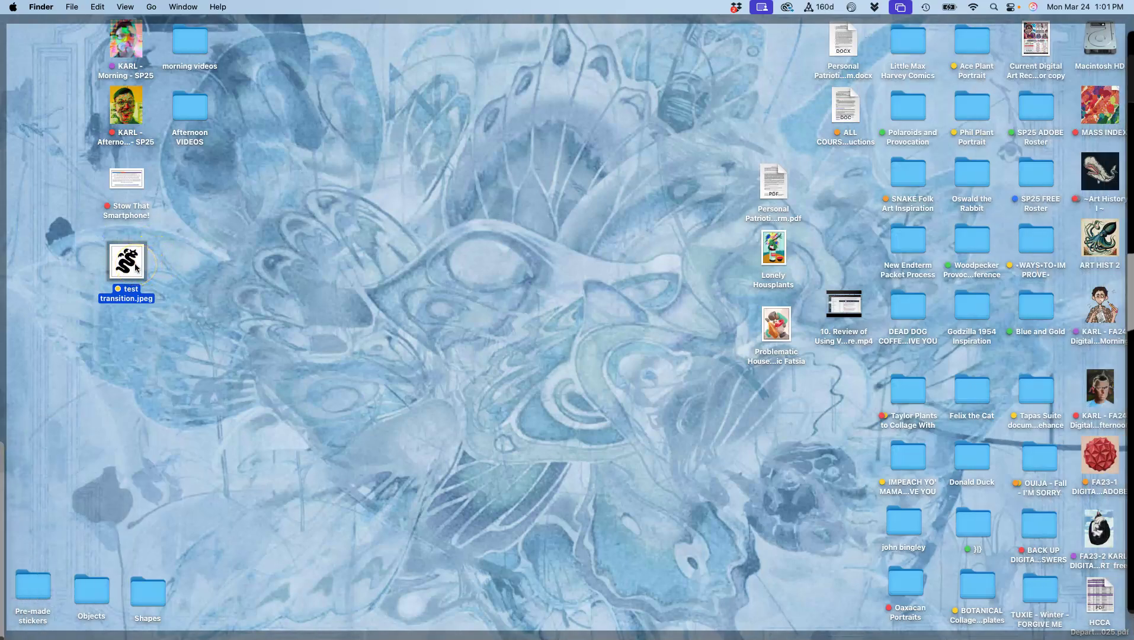
right_click(136, 267)
mouse_move(146, 284)
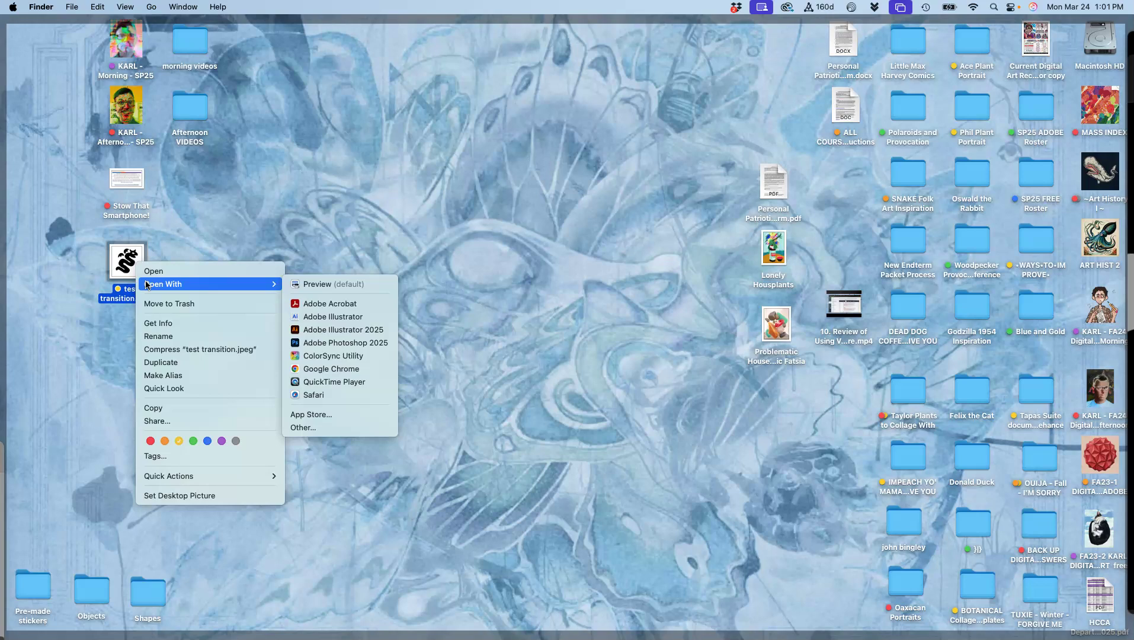
left_click(348, 330)
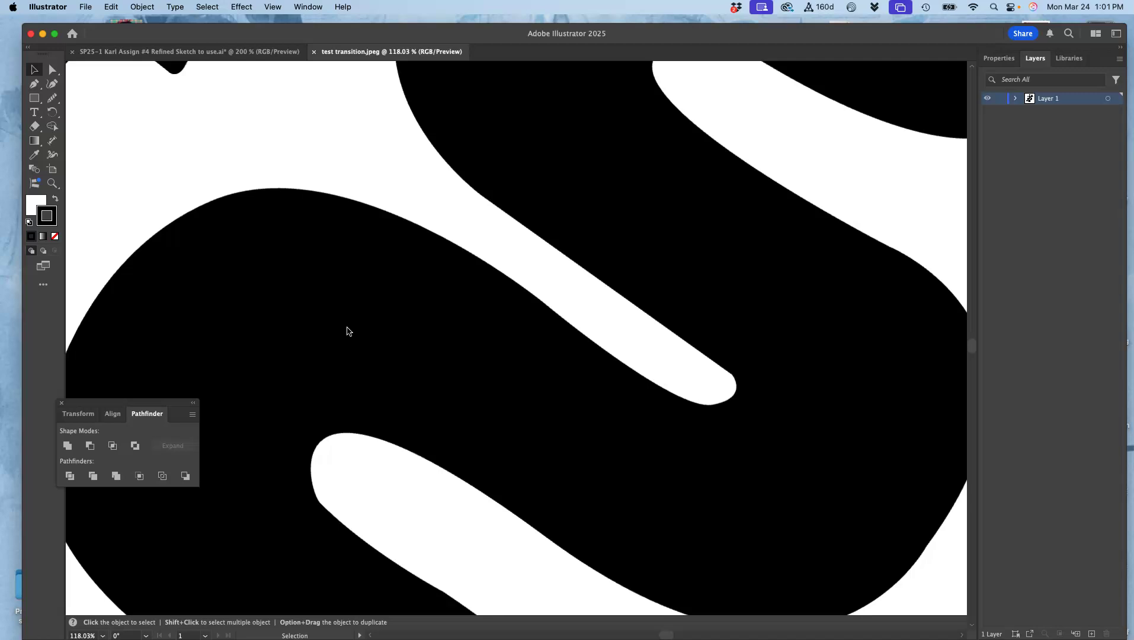
key("super+0")
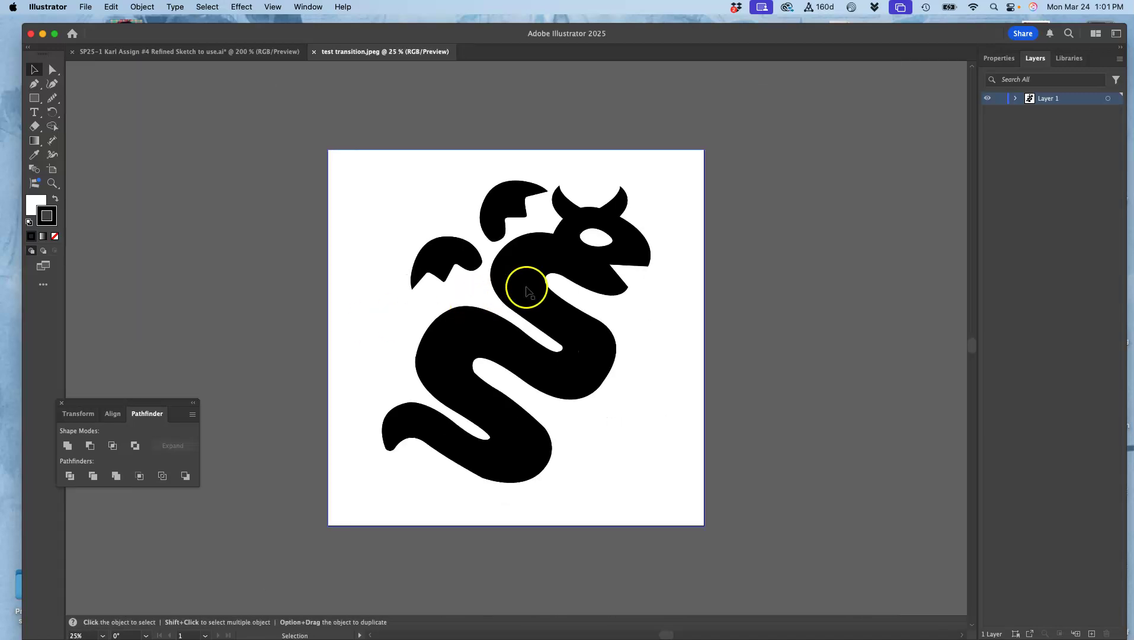
left_click(1016, 98)
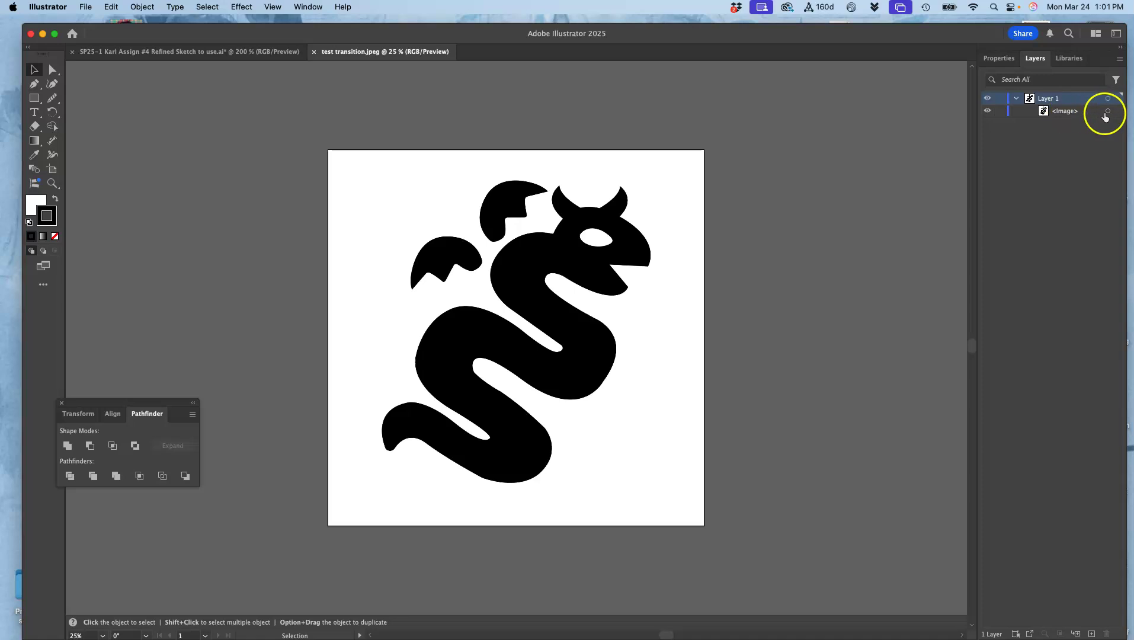
Examine the edges of the snake image at high magnification, ending with the whole artboard in view
key("super+equal")
key("super+equal")
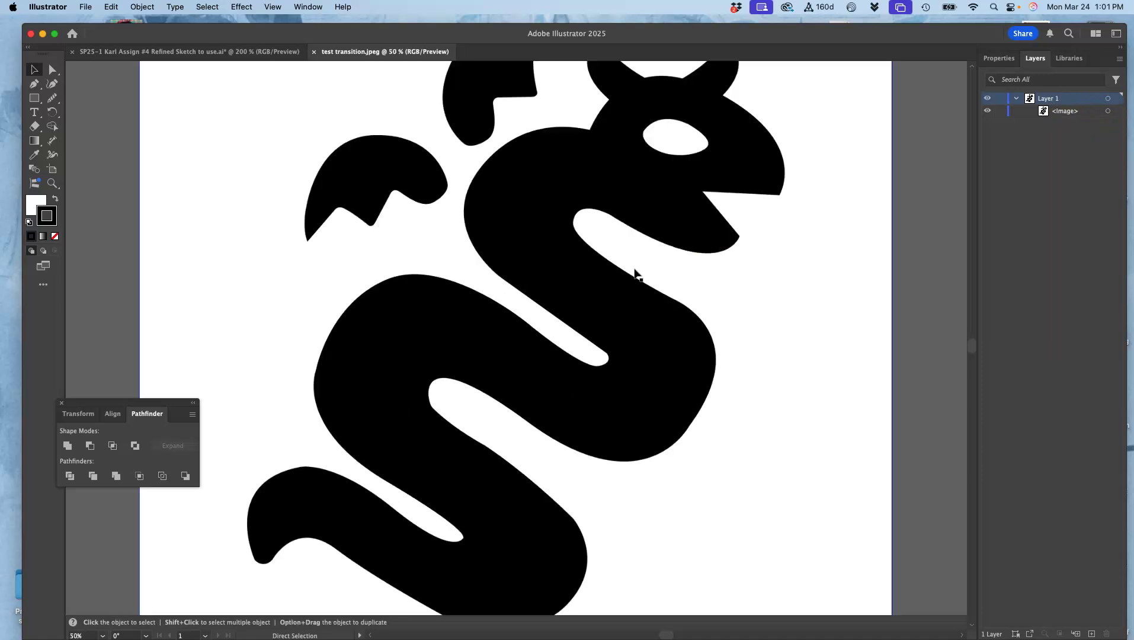
scroll(635, 274, "up", 10)
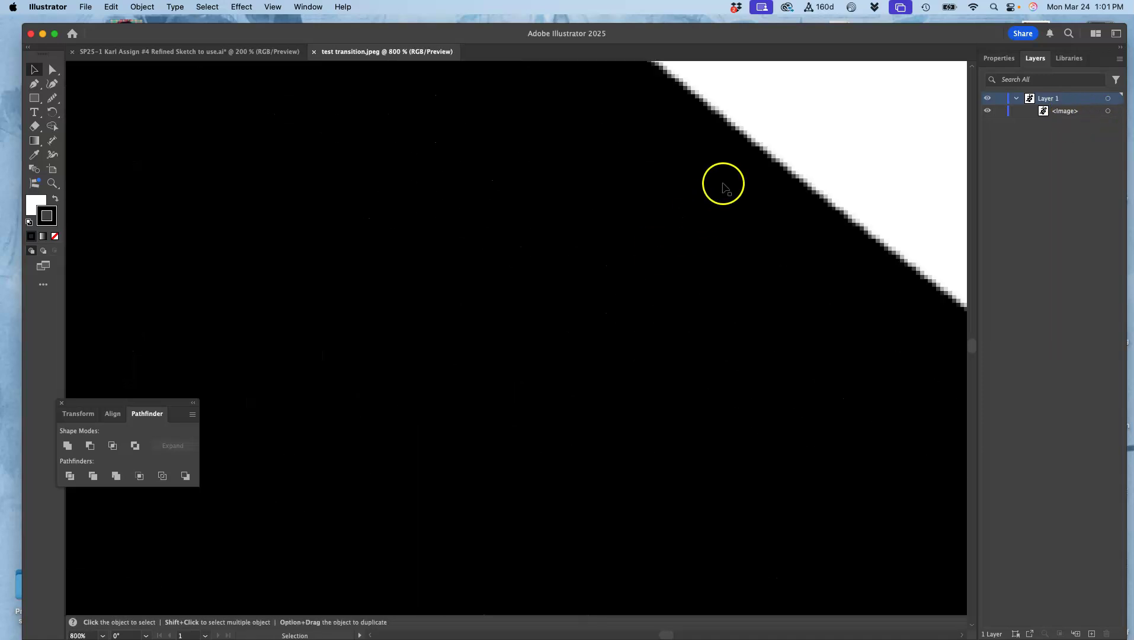
scroll(815, 195, "down", 4)
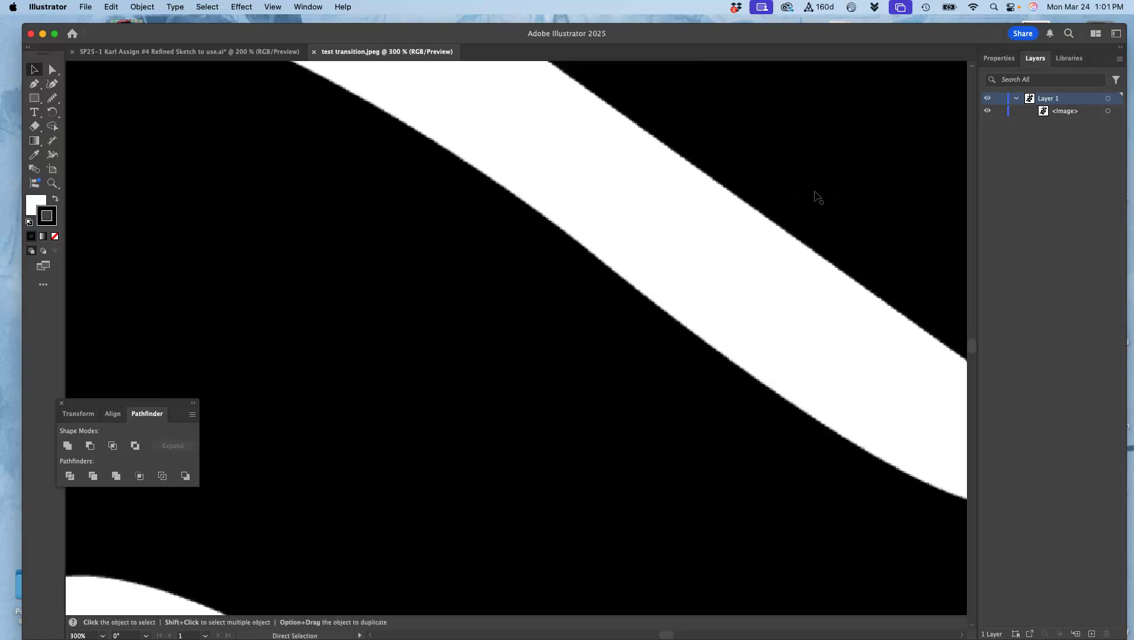
key("super+minus")
key("super+minus")
key("super+minus")
key("super+minus")
key("super+minus")
key("super+minus")
key("super+minus")
left_click(933, 106)
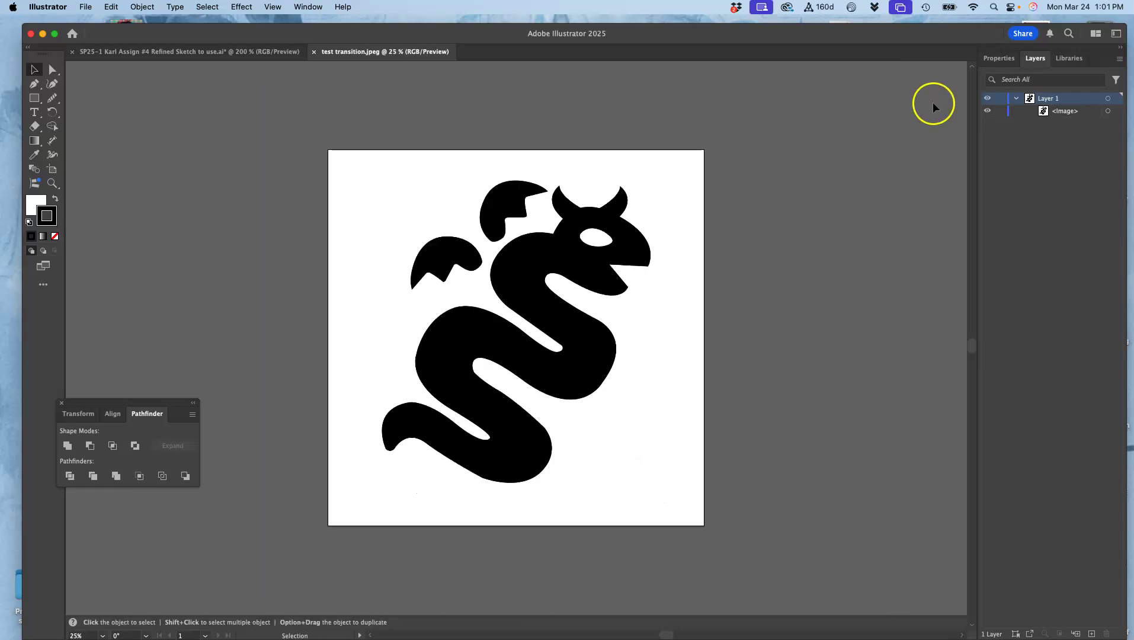
left_click(597, 217)
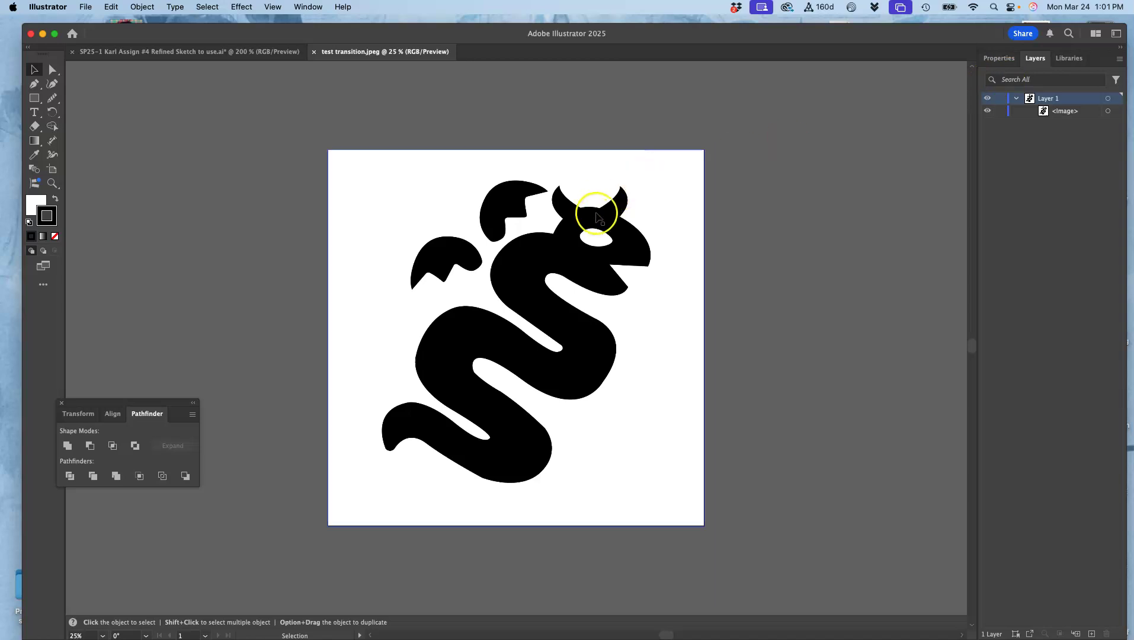
left_click(244, 226)
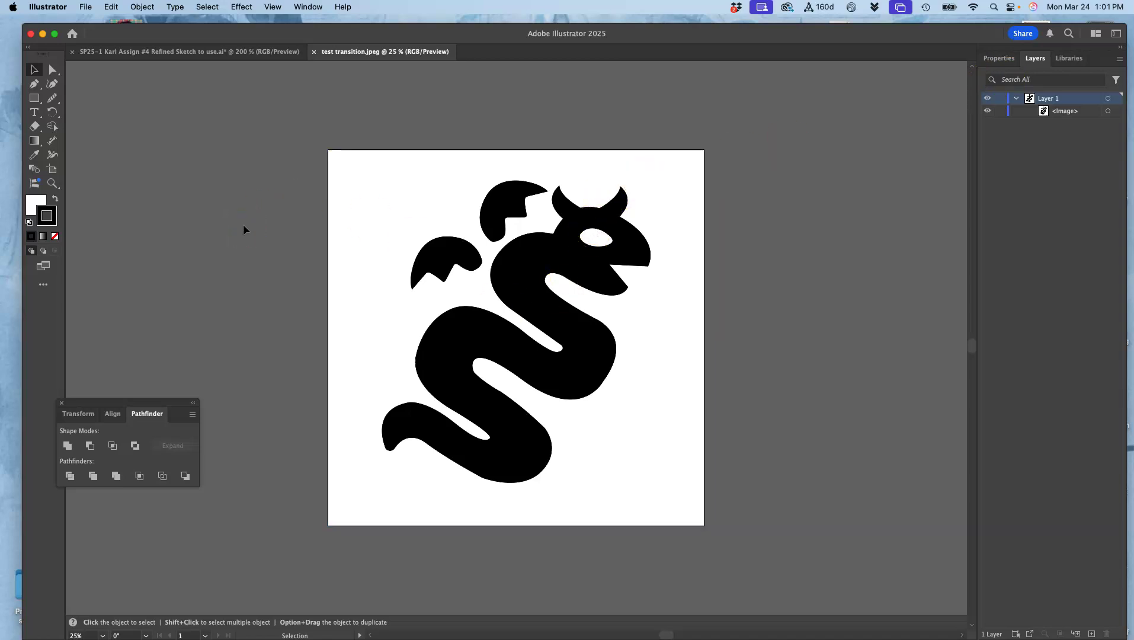
left_click(575, 258)
left_click(944, 94)
left_click(1007, 76)
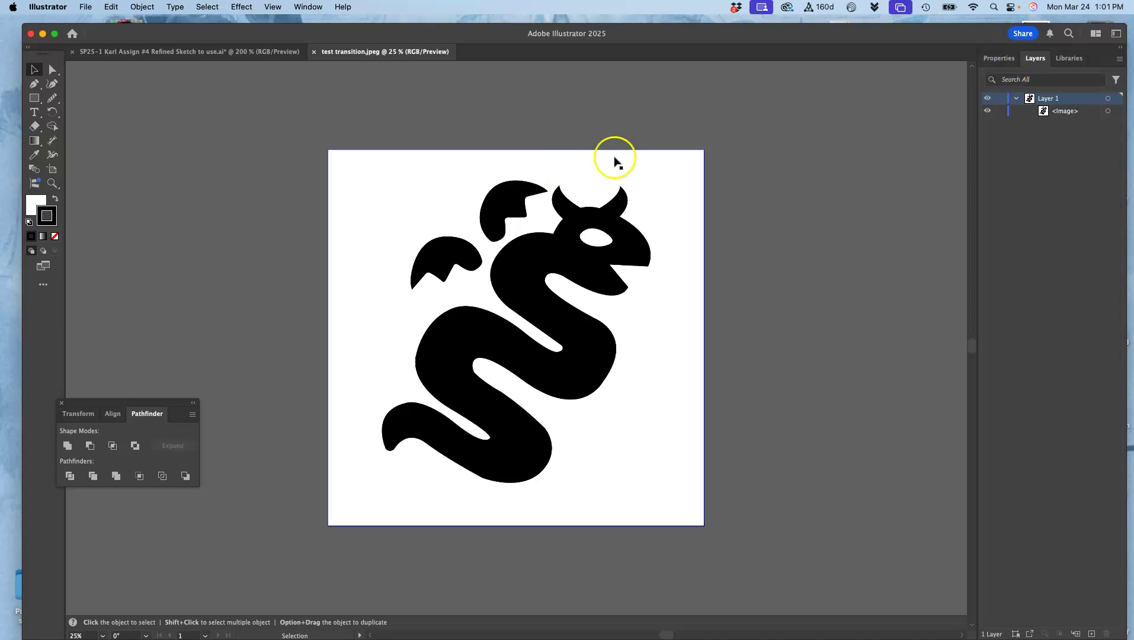
Select the snake image and apply Image Trace with the Black and White Logo preset
left_click(539, 262)
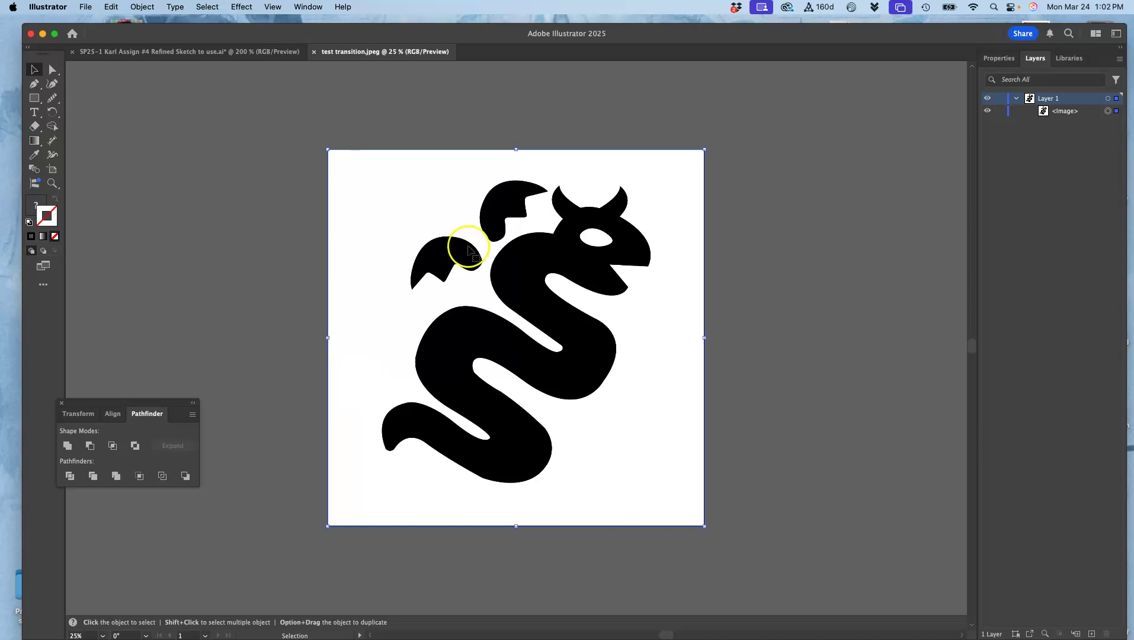
left_click(1107, 111)
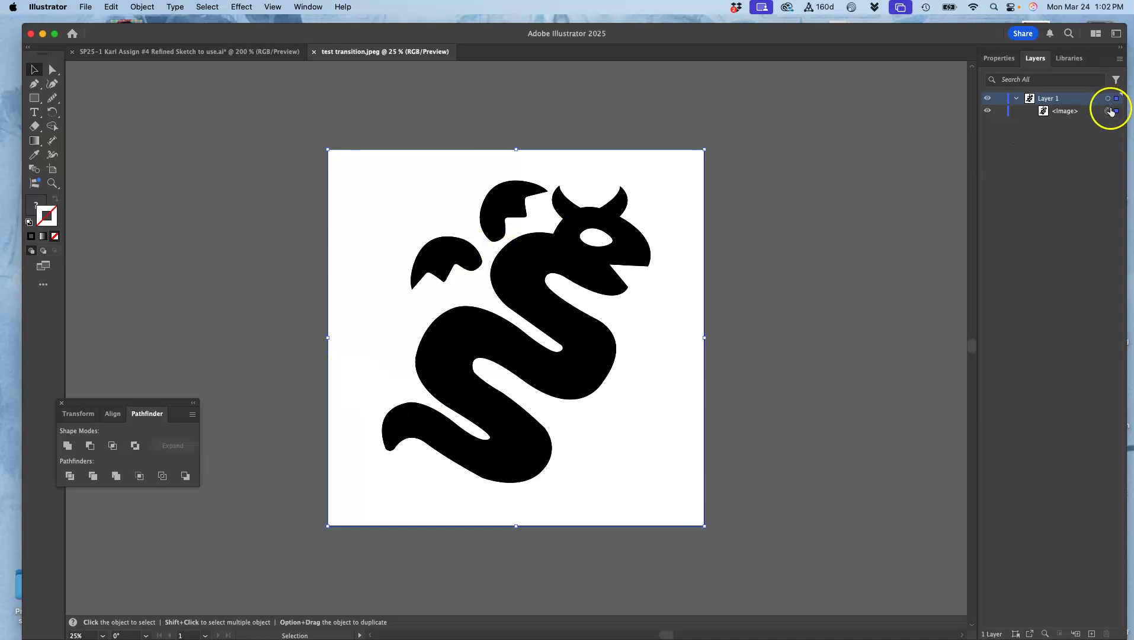
left_click(999, 58)
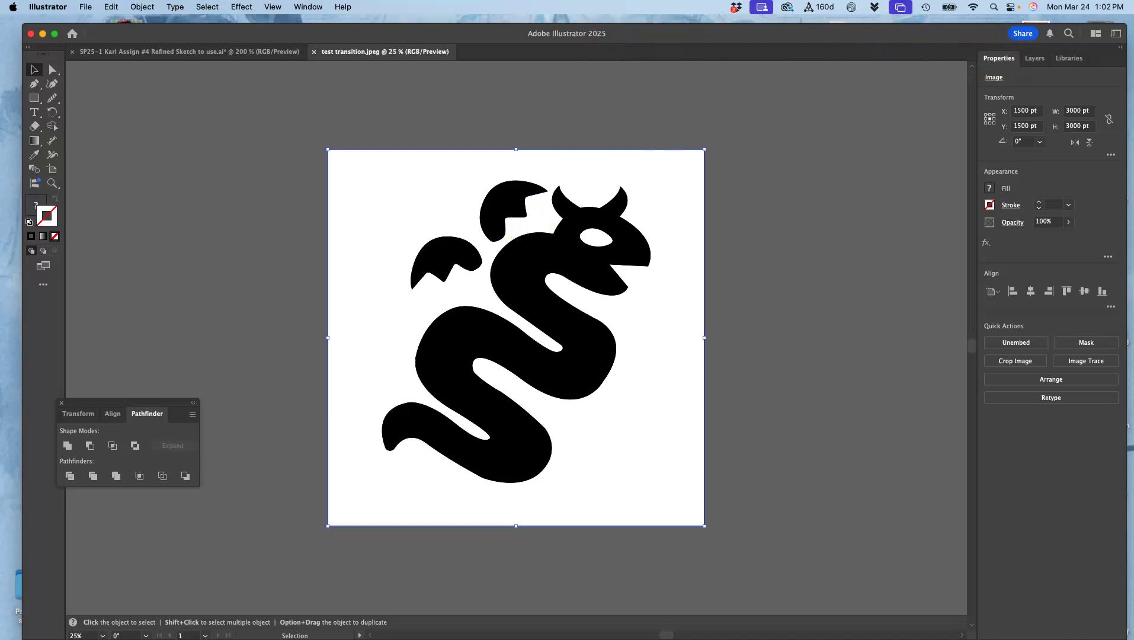
left_click(1082, 363)
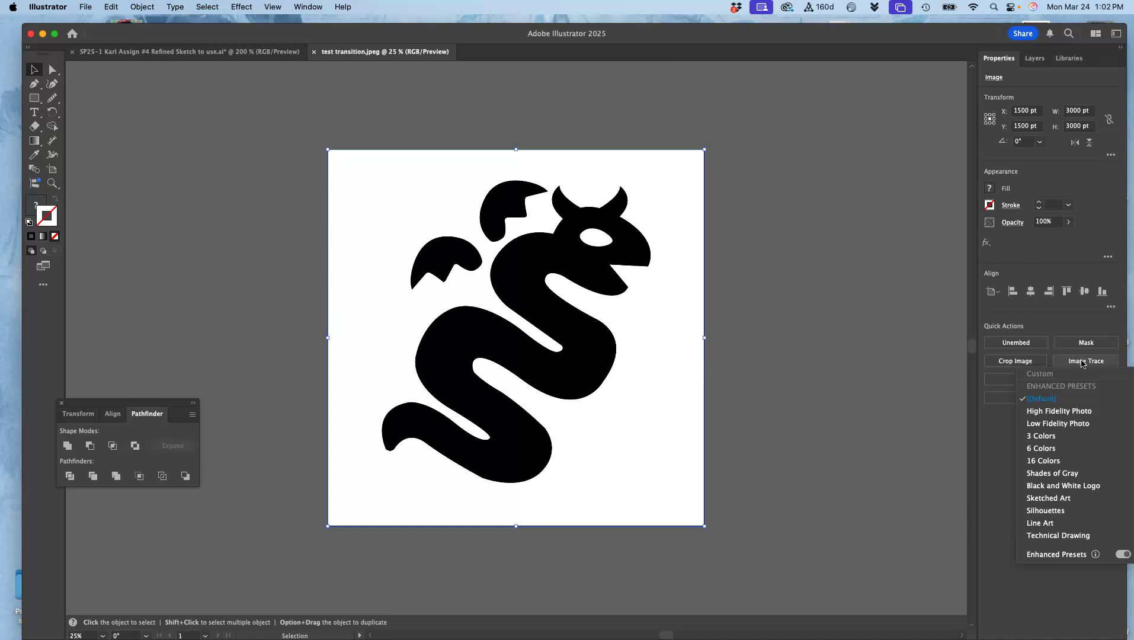
left_click(1056, 487)
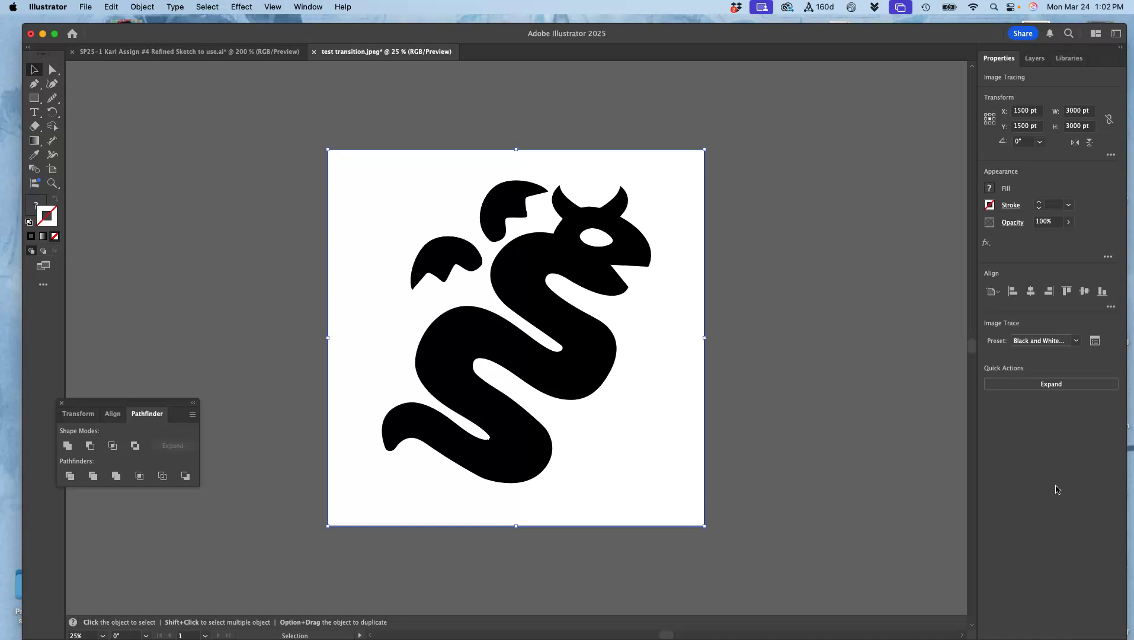
Show the advanced Image Trace settings and enable Ignore Color for white
left_click(1095, 342)
left_click(1095, 342)
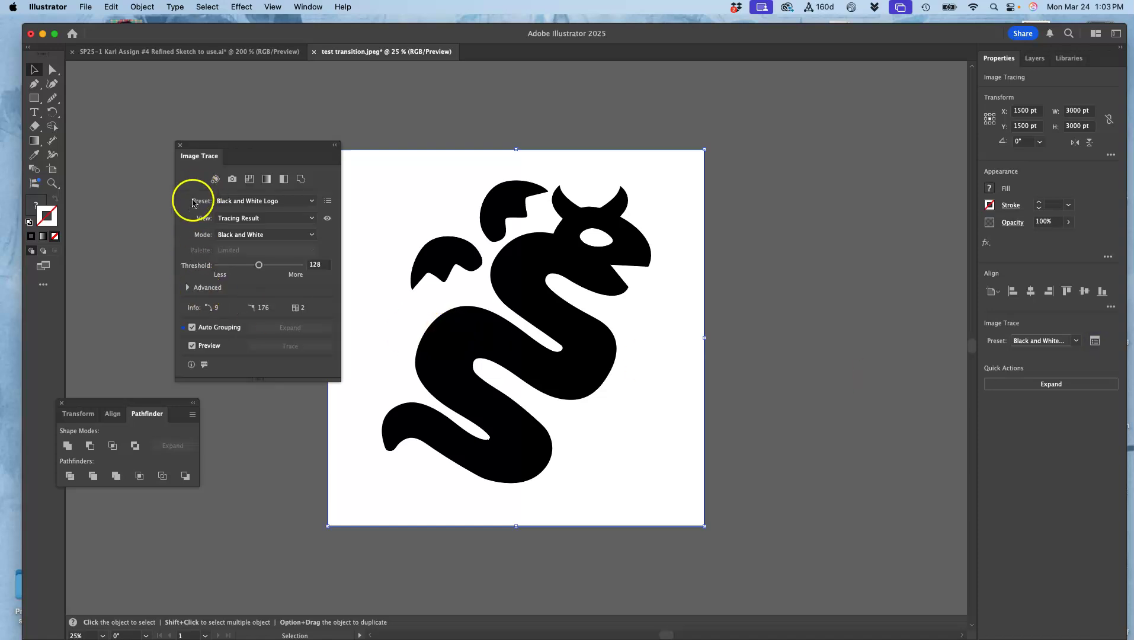
left_click(188, 288)
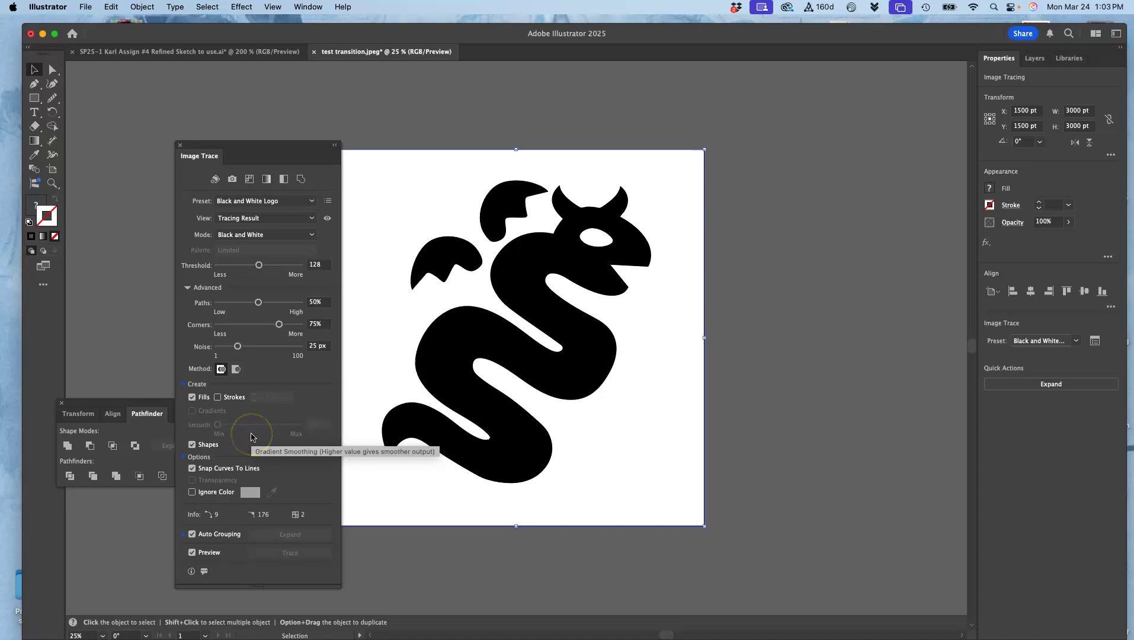
left_click(193, 492)
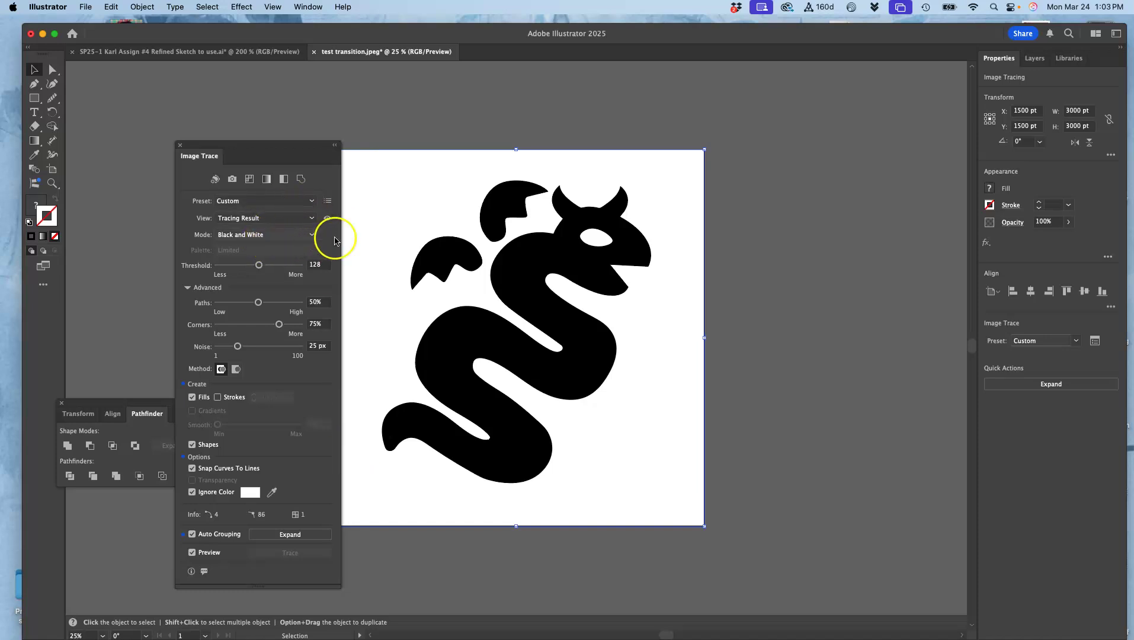
Shift the traced snake slightly left, to an X position of about 1467 pt
left_click(529, 259)
mouse_move(528, 259)
left_mouse_down()
mouse_move(644, 237)
mouse_move(852, 161)
mouse_move(699, 243)
mouse_move(811, 159)
mouse_move(603, 245)
mouse_move(525, 260)
left_mouse_up()
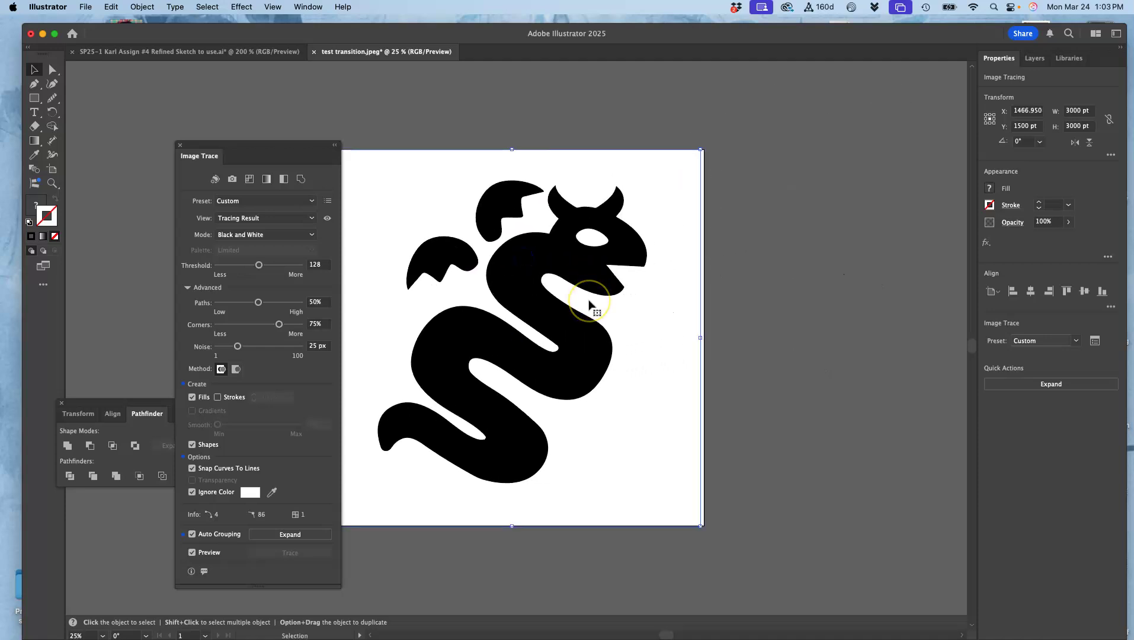
Expand the traced snake into editable vector paths and display its anchor points with the Direct Selection tool
key("super+equal")
scroll(589, 304, "up", 6)
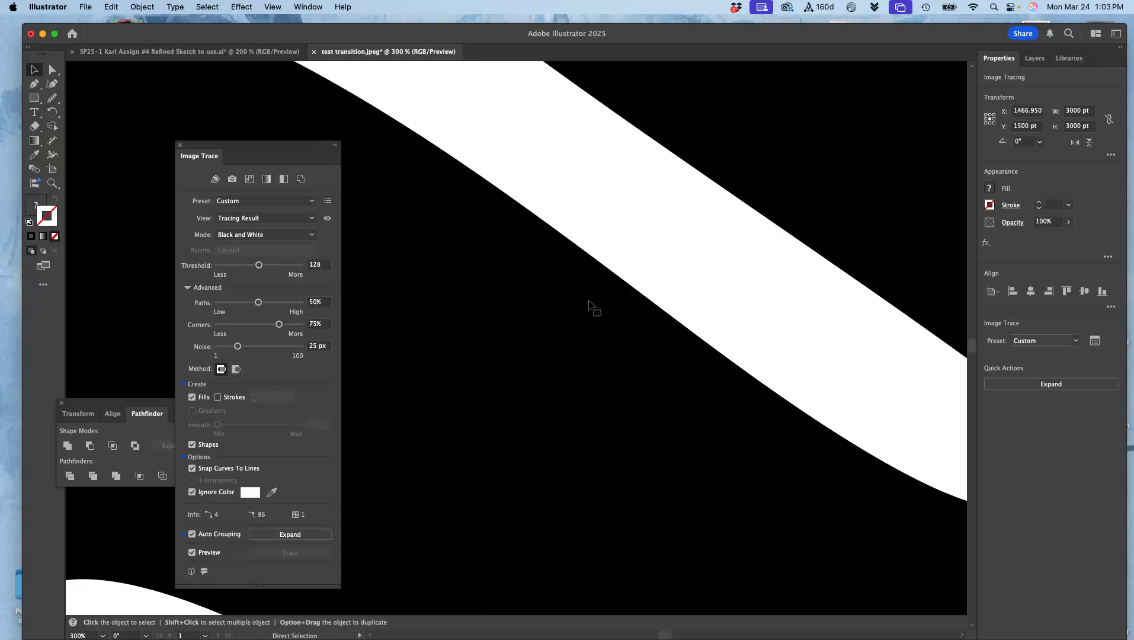
scroll(589, 304, "down", 8)
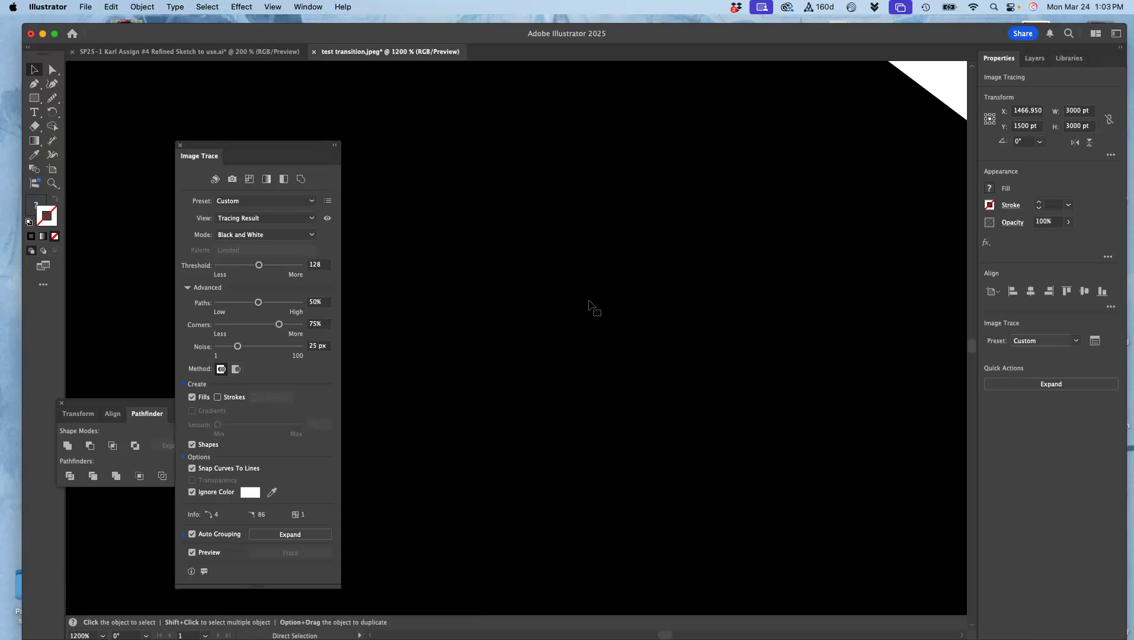
scroll(589, 305, "down", 3)
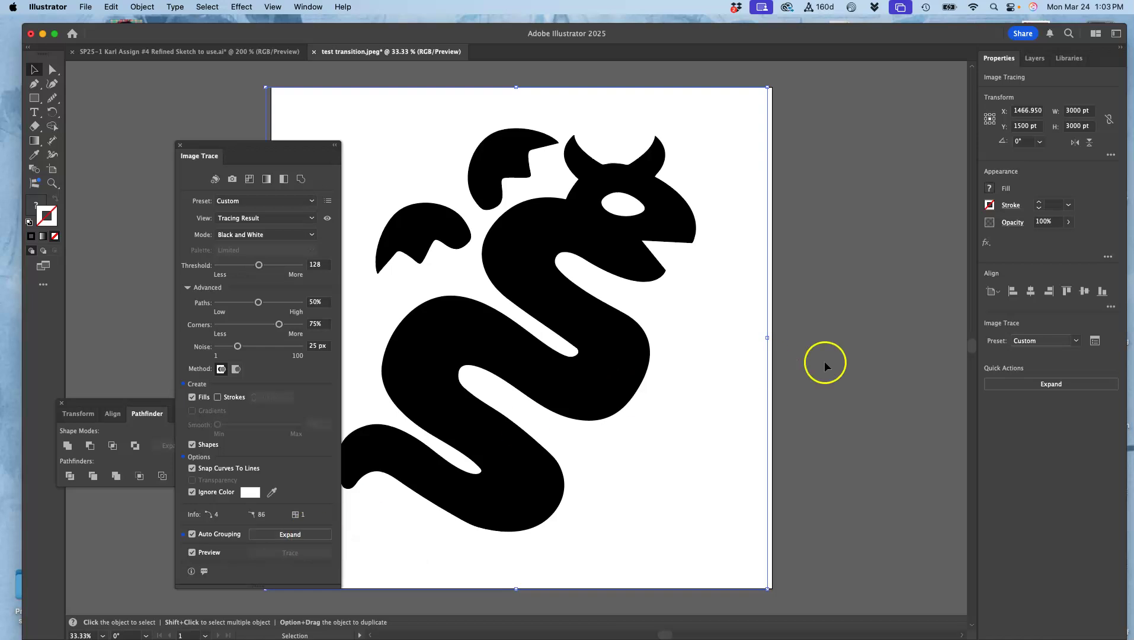
left_click(1010, 384)
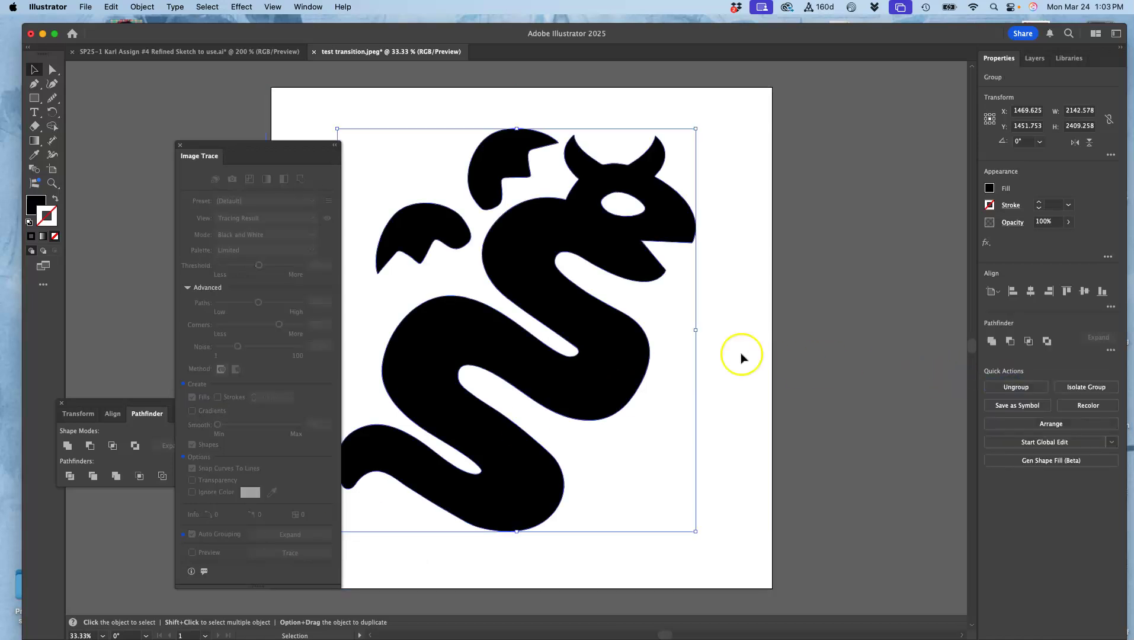
left_click(53, 72)
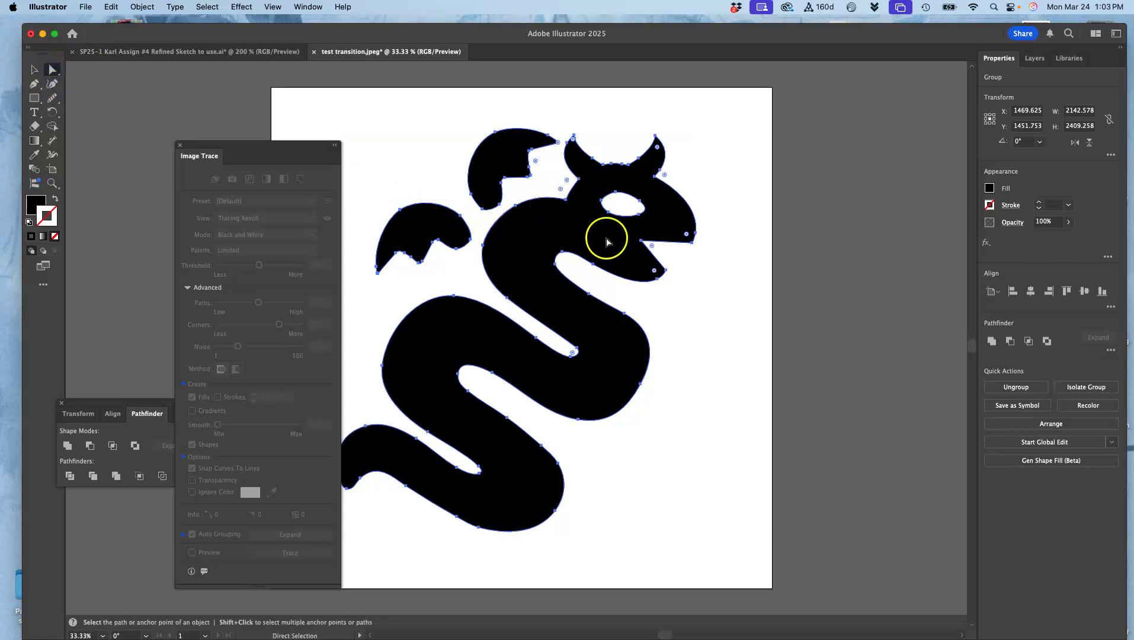
scroll(582, 243, "left", 3)
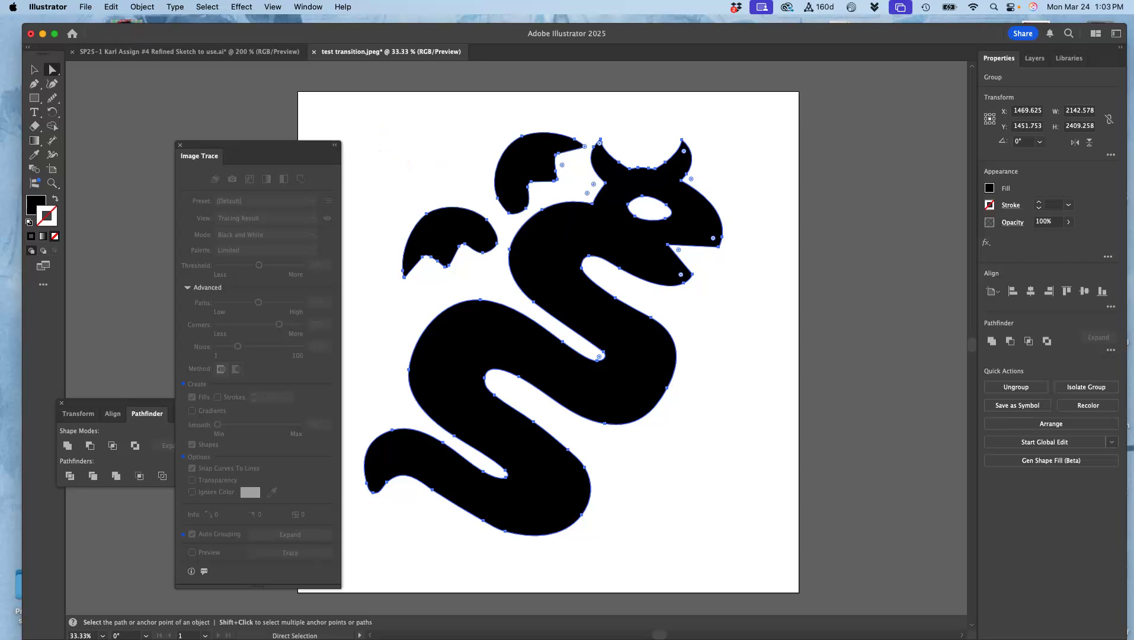
Save the artwork to the Desktop in Adobe Illustrator format, named SP25-2, the artist's first name and "Assign 4 Black Shape Logo", with Illustrator 2020 compatibility
left_click(86, 7)
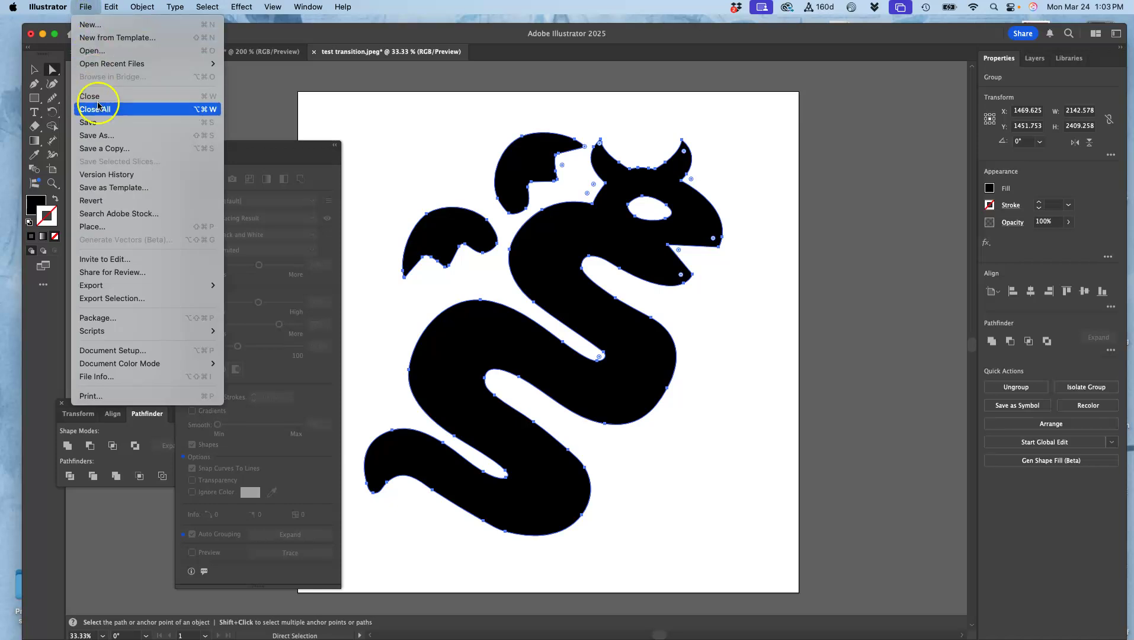
left_click(101, 136)
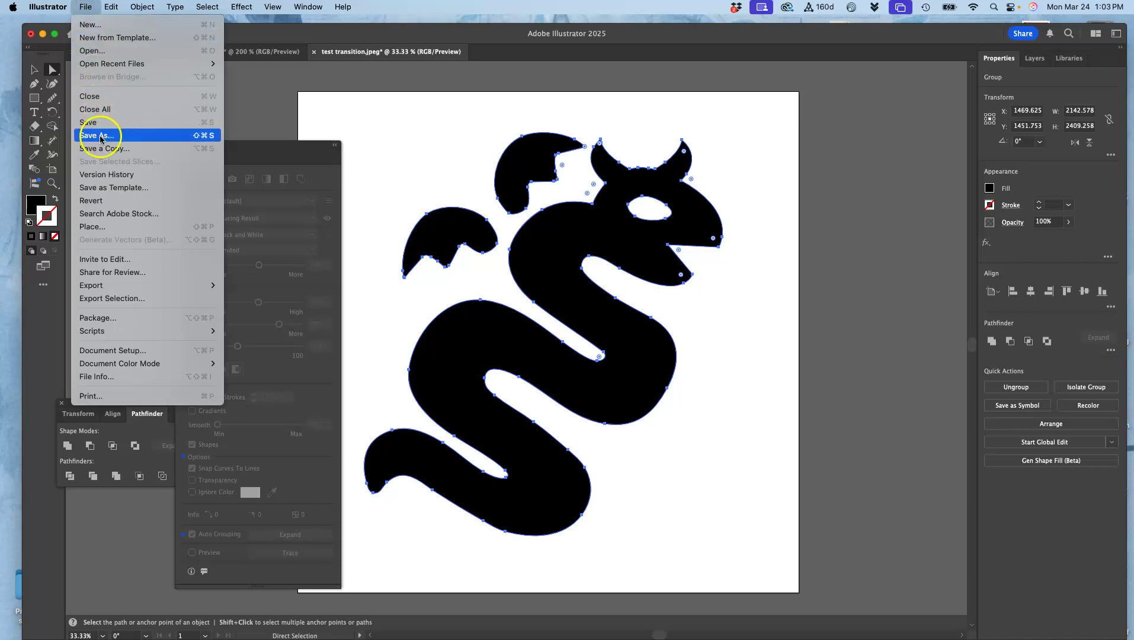
left_click(650, 454)
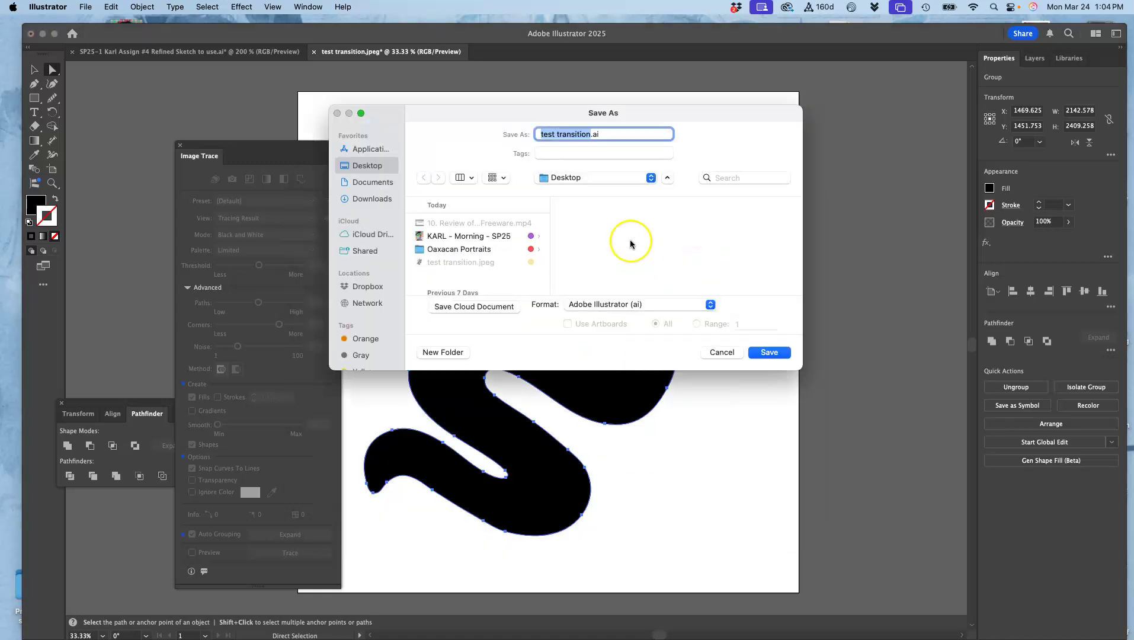
type("SP25")
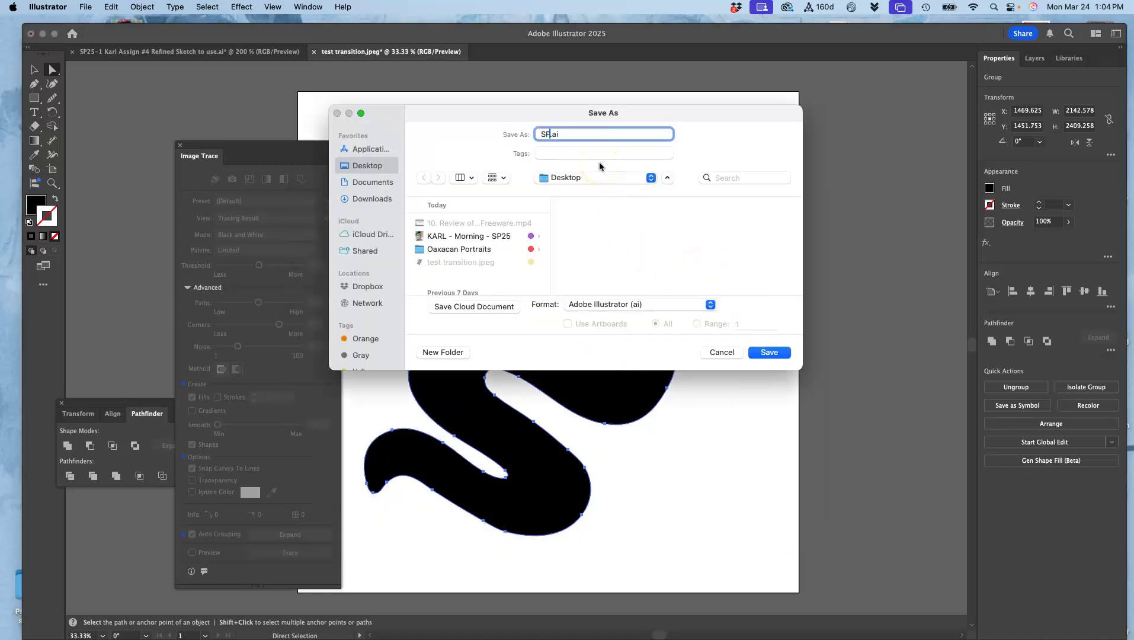
type("-")
type("2 Karl Assign 4 Black Shape L")
type("ogo")
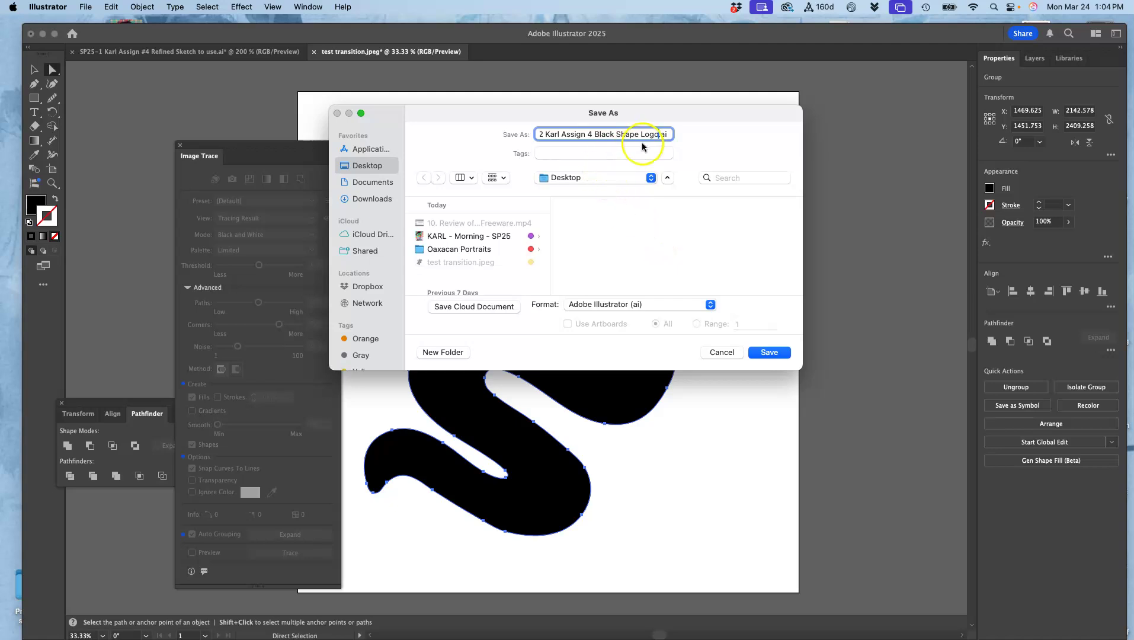
left_click(602, 307)
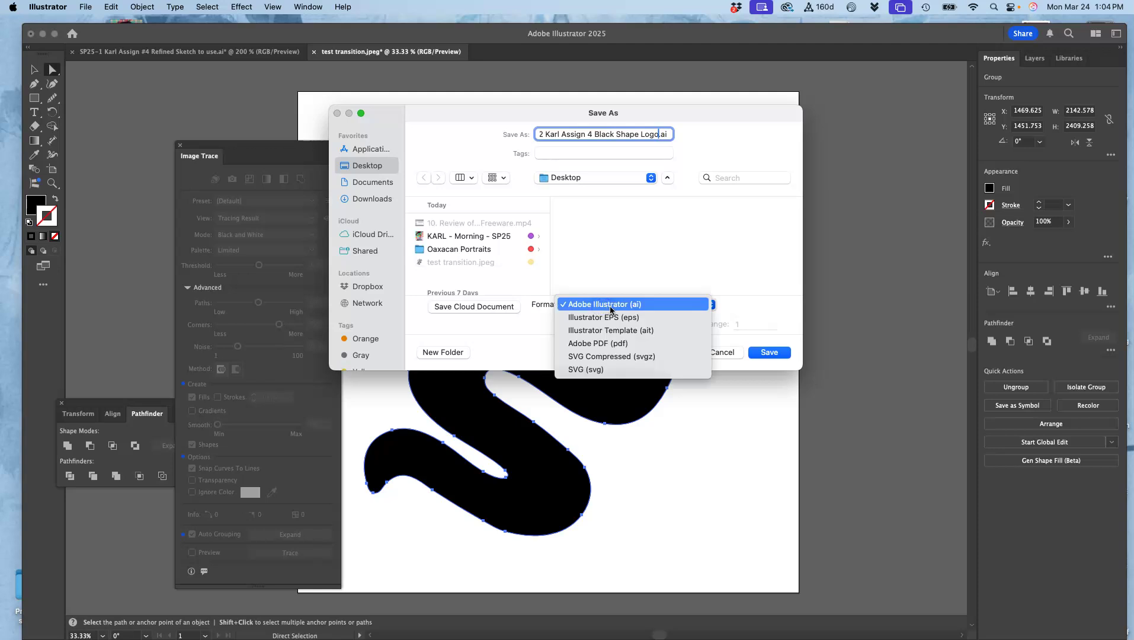
left_click(768, 353)
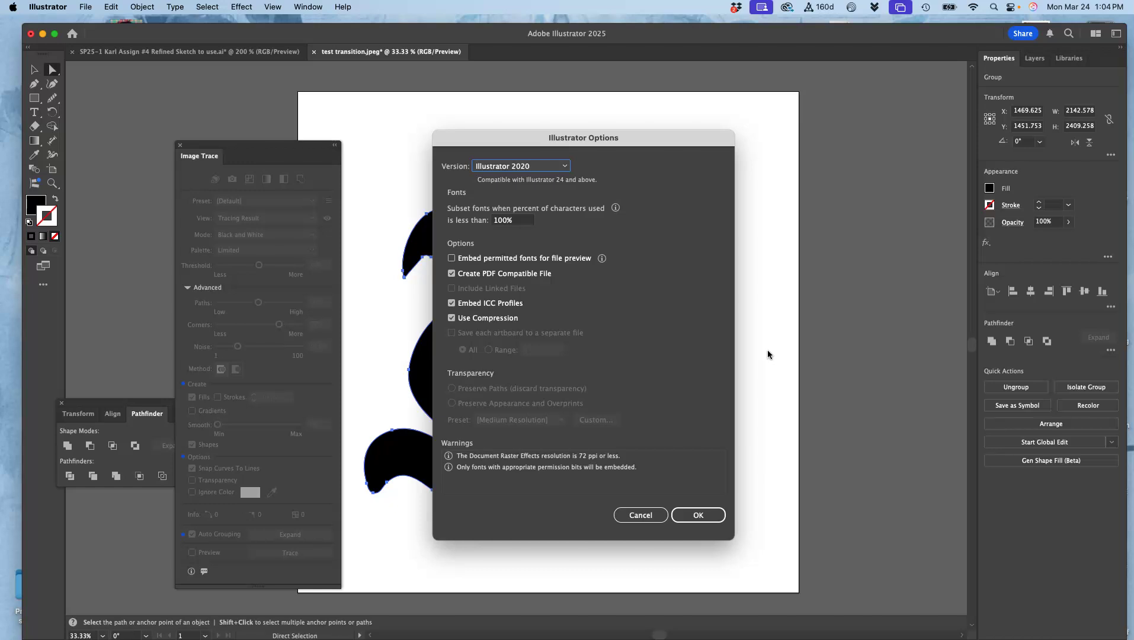
left_click(699, 516)
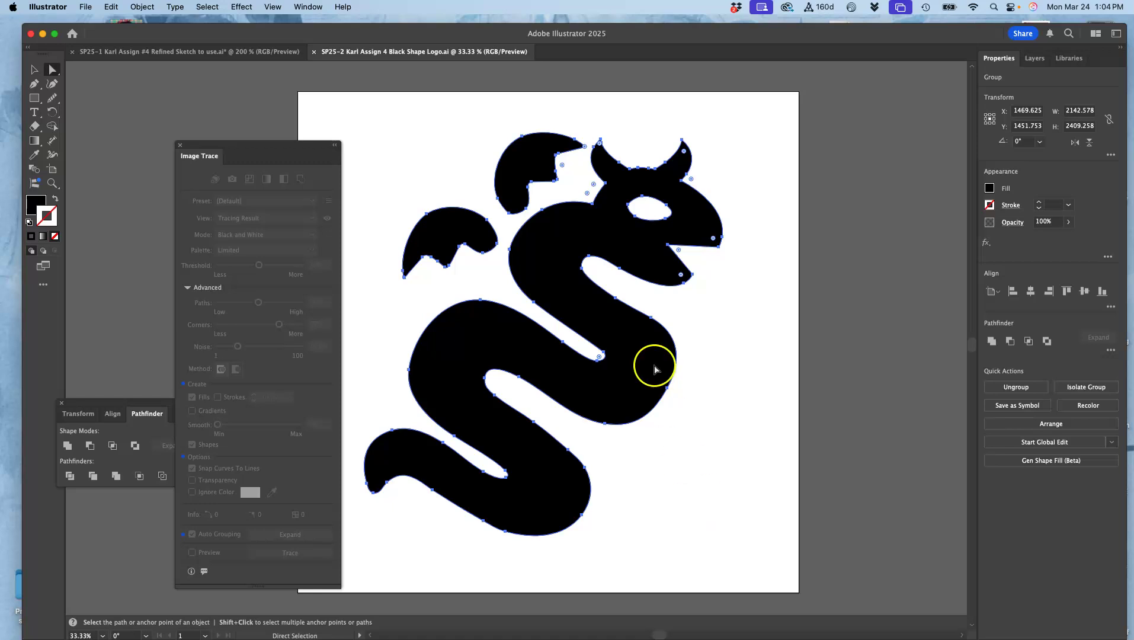
Save the logo on the computer's Desktop in Illustrator EPS format under the same file name, with the default EPS options
left_click(86, 7)
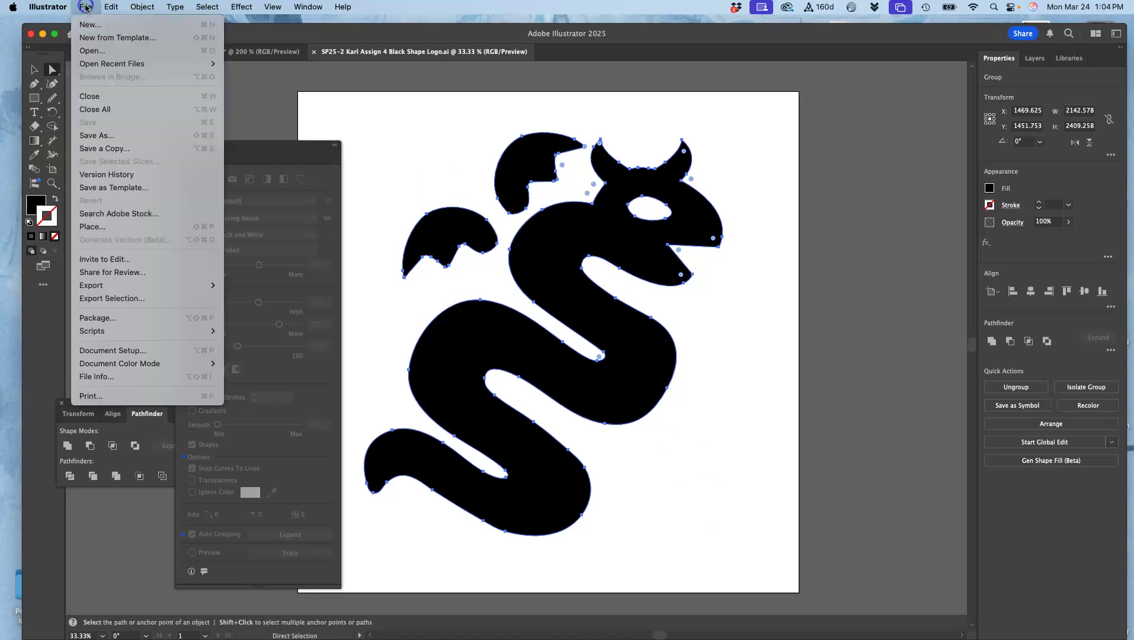
left_click(105, 137)
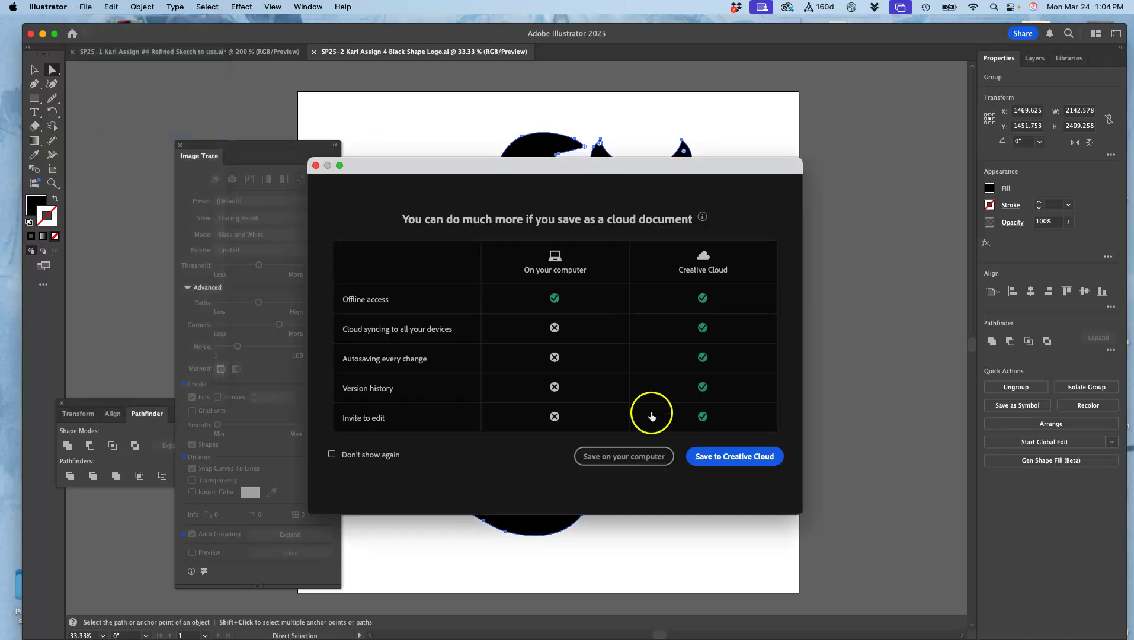
left_click(631, 457)
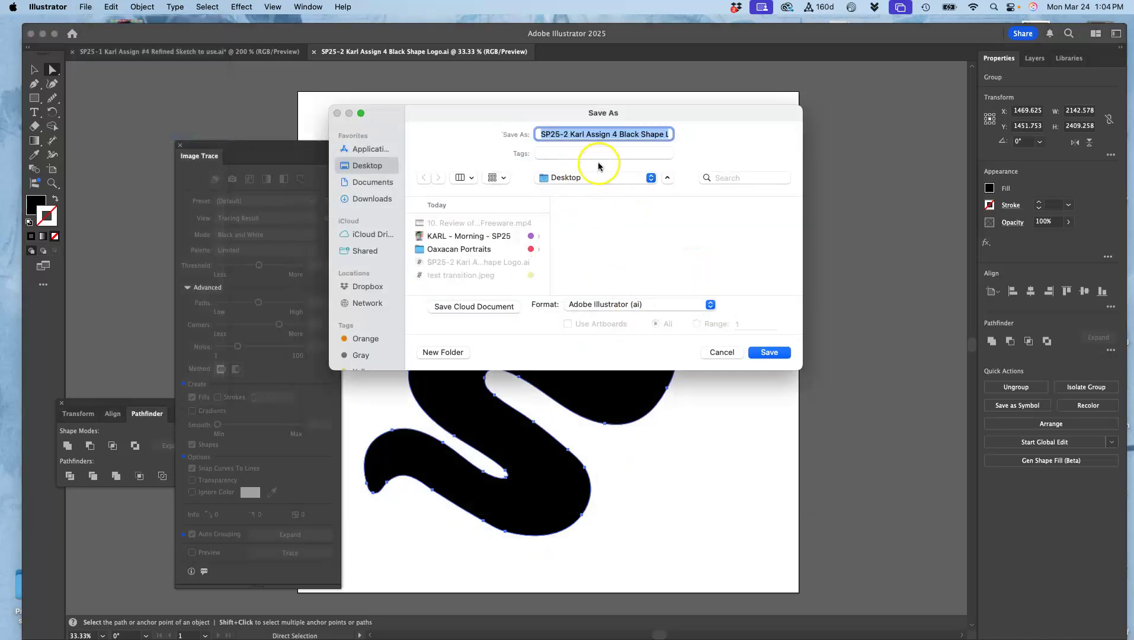
left_click(710, 305)
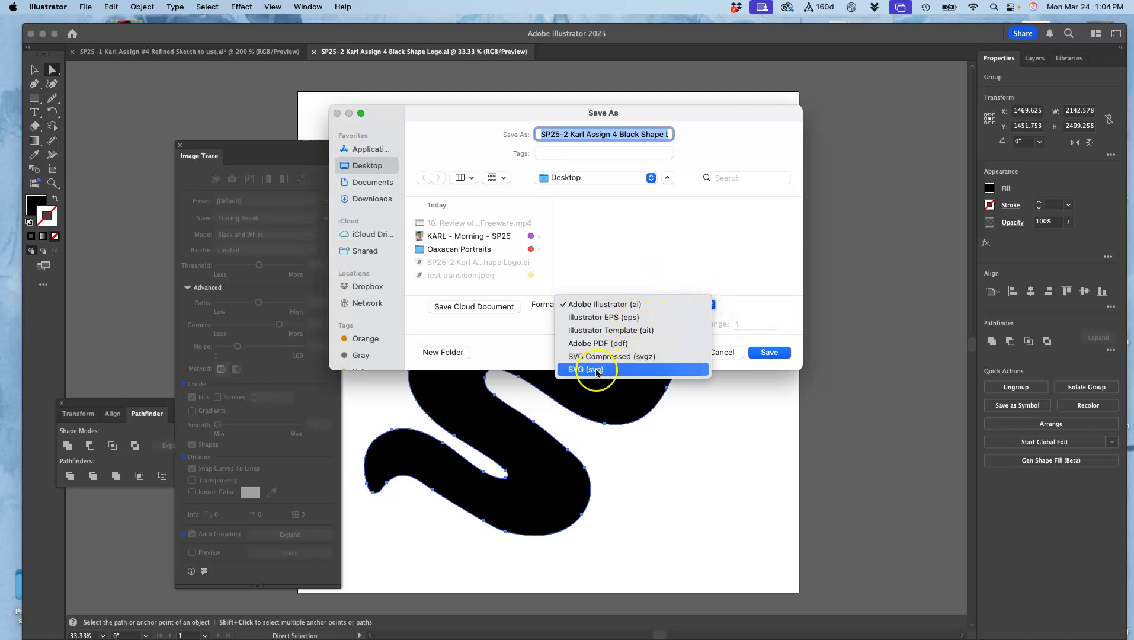
left_click(682, 363)
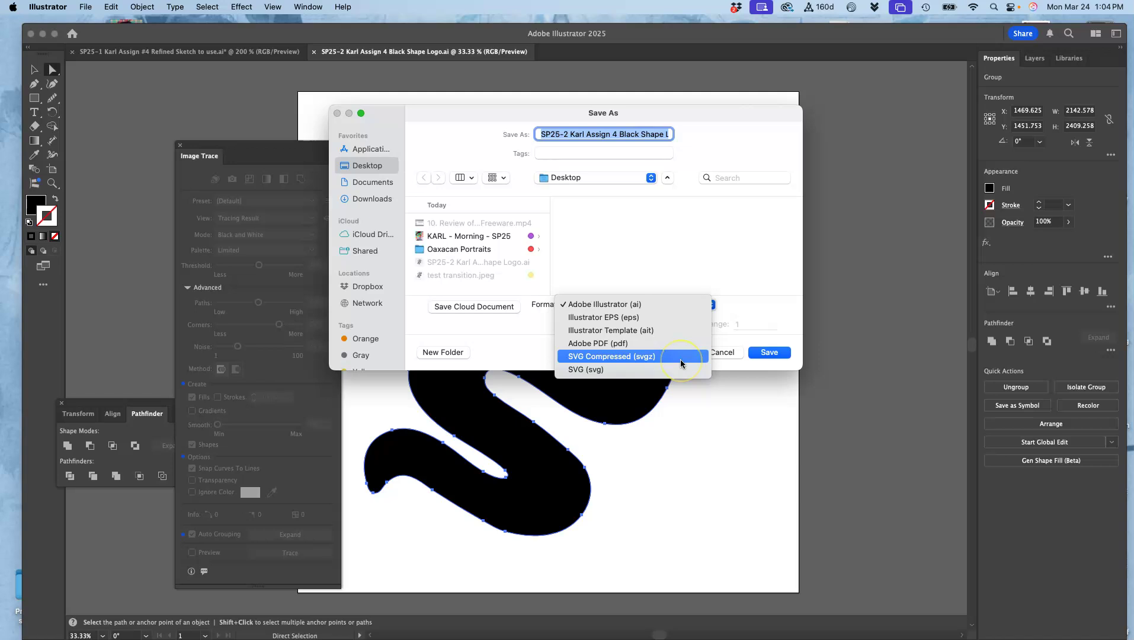
left_click(633, 323)
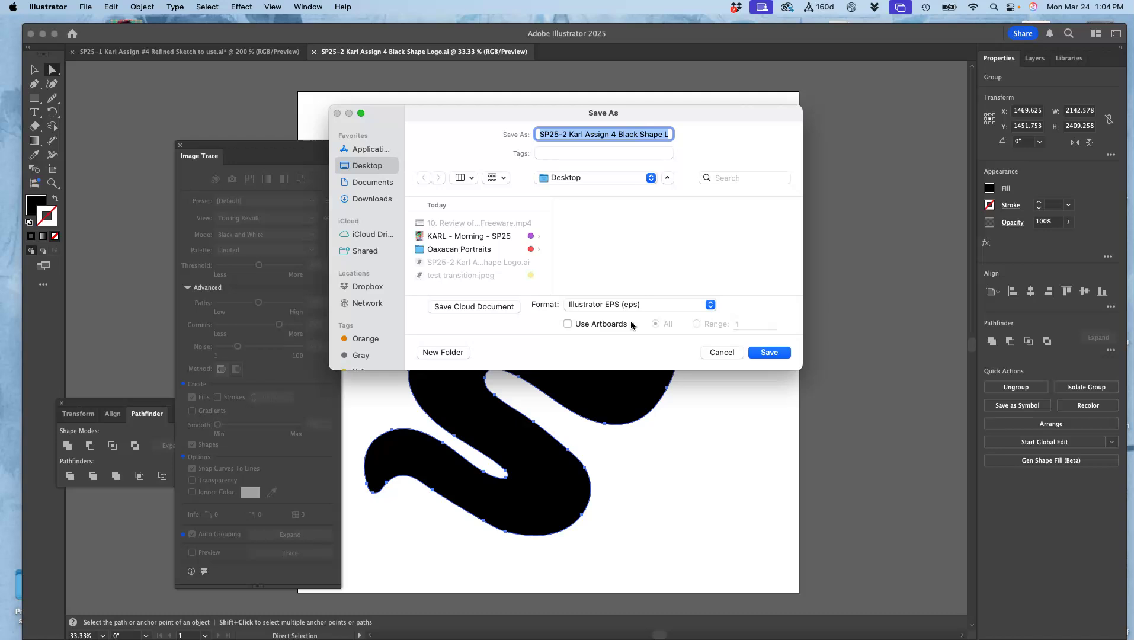
left_click(769, 352)
left_click(707, 499)
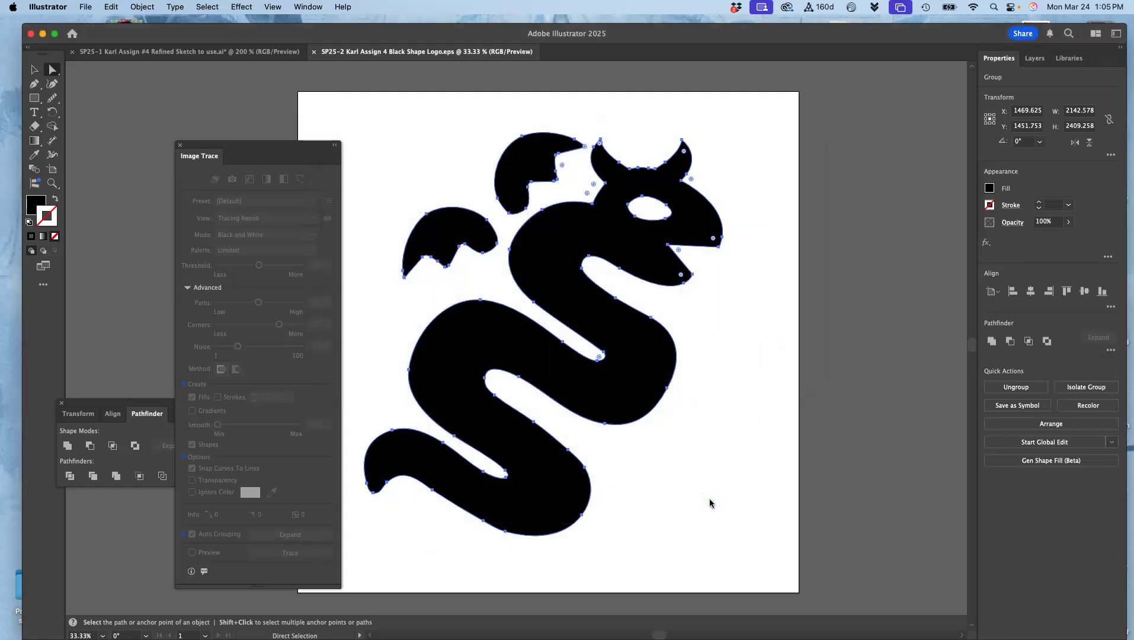
Save a copy of the logo to the Desktop in SVG format, using the SVG 1.1 profile
left_click(89, 7)
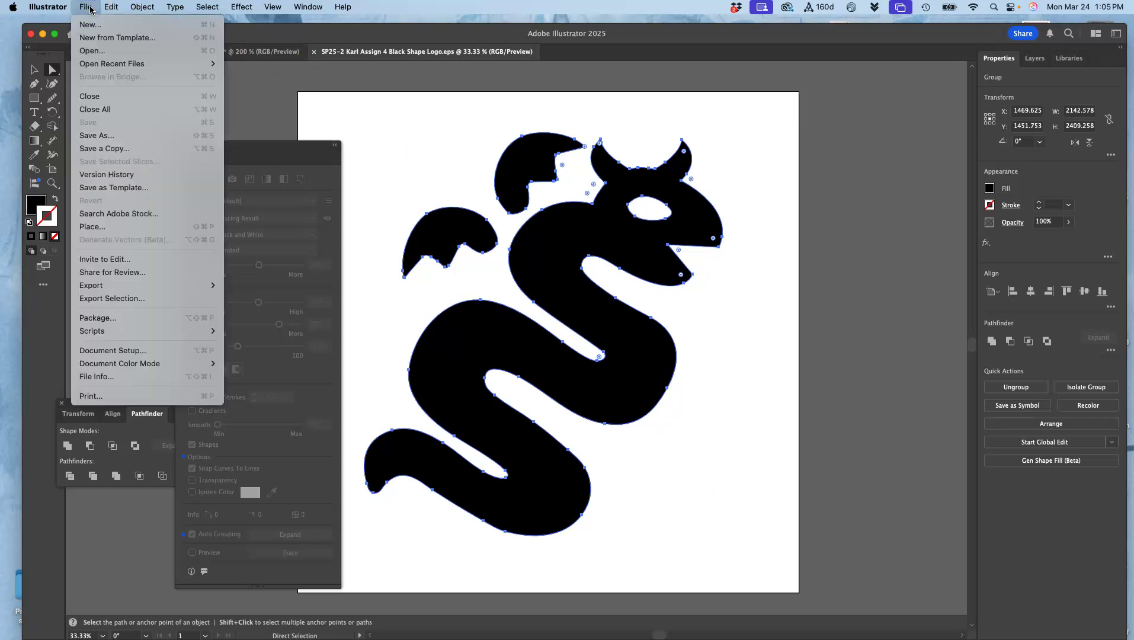
left_click(102, 149)
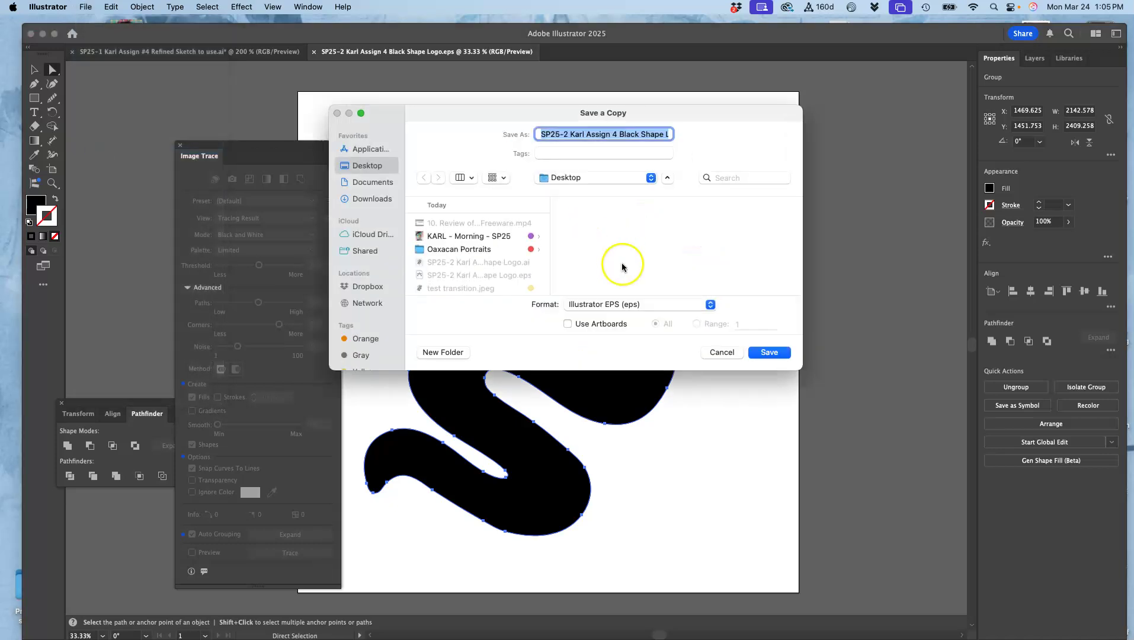
left_click(616, 305)
left_click(612, 357)
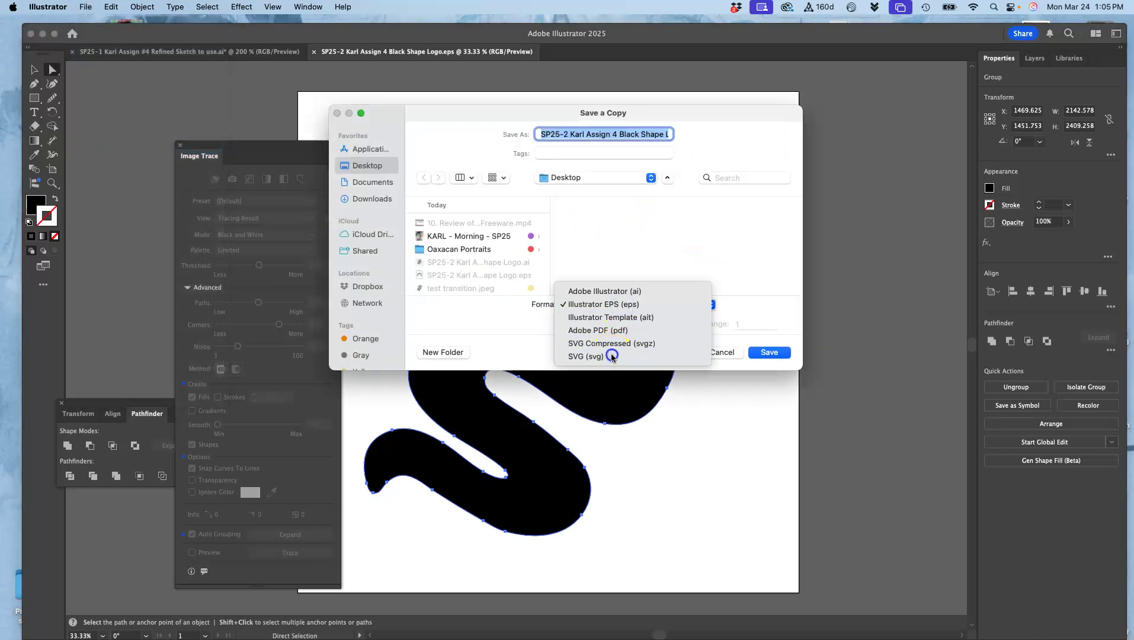
left_click(771, 352)
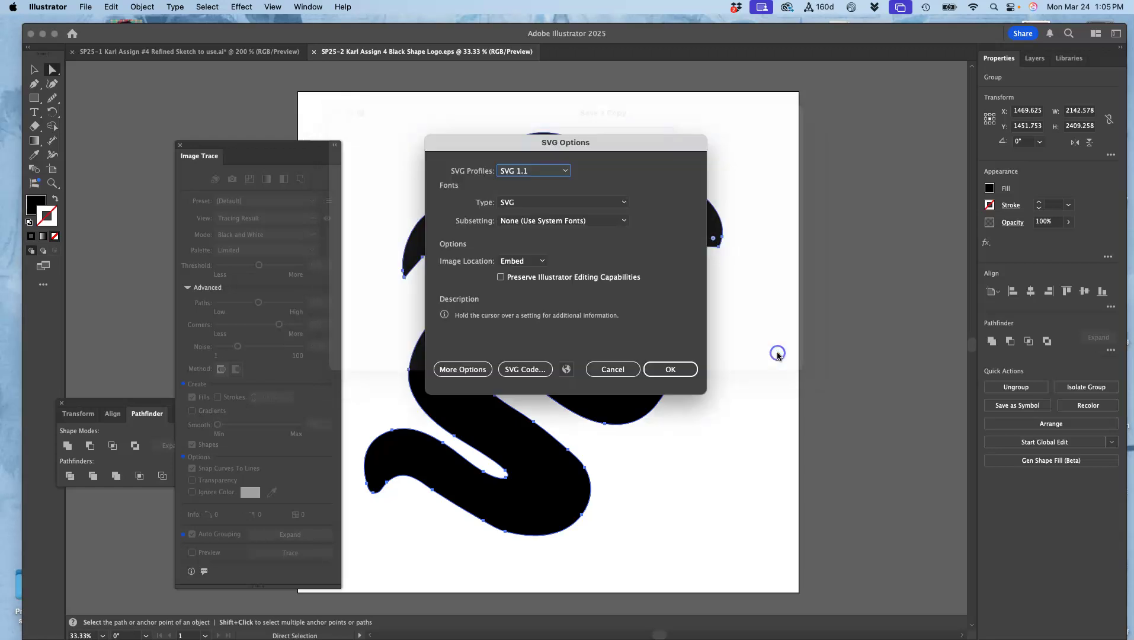
left_click(668, 370)
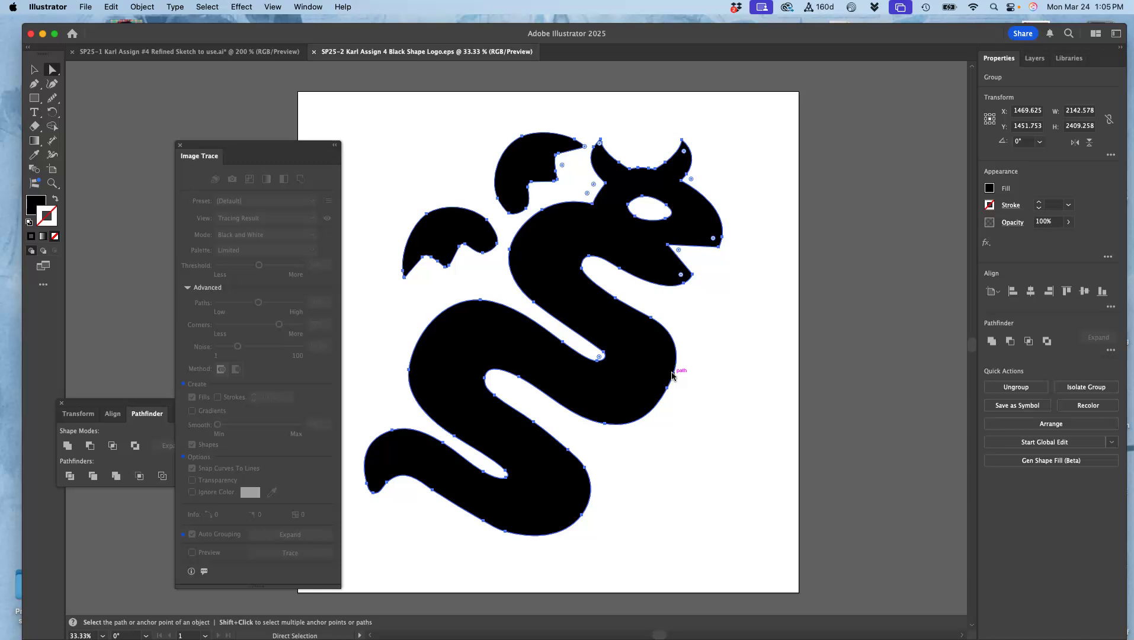
Close the document window with both open files, discarding the changes to the refined sketch document
left_click(32, 35)
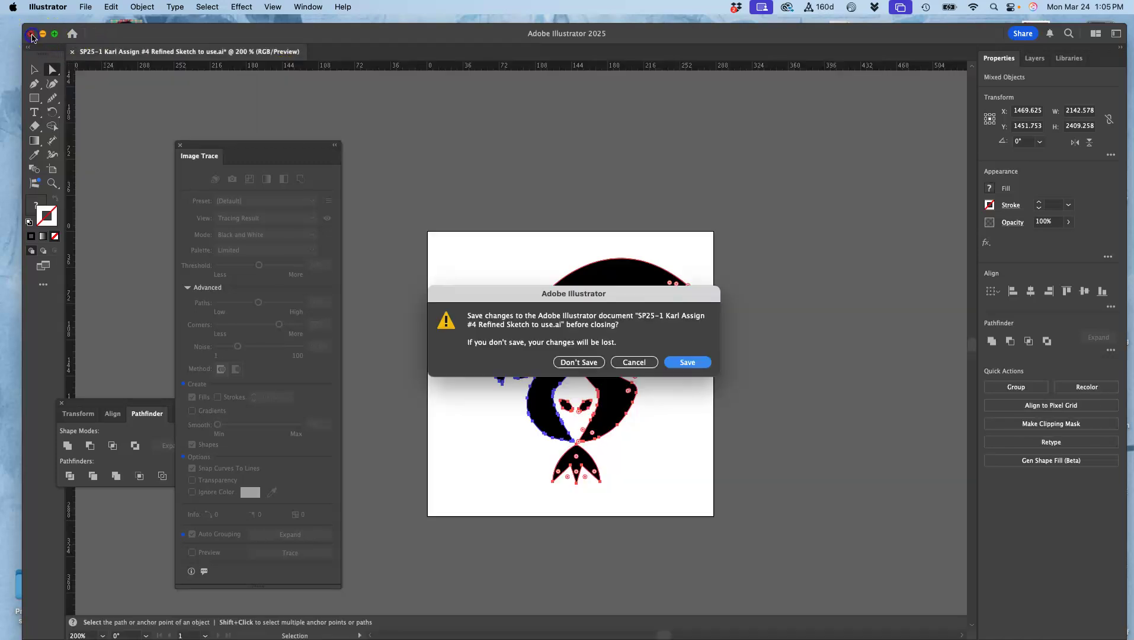
left_click(579, 362)
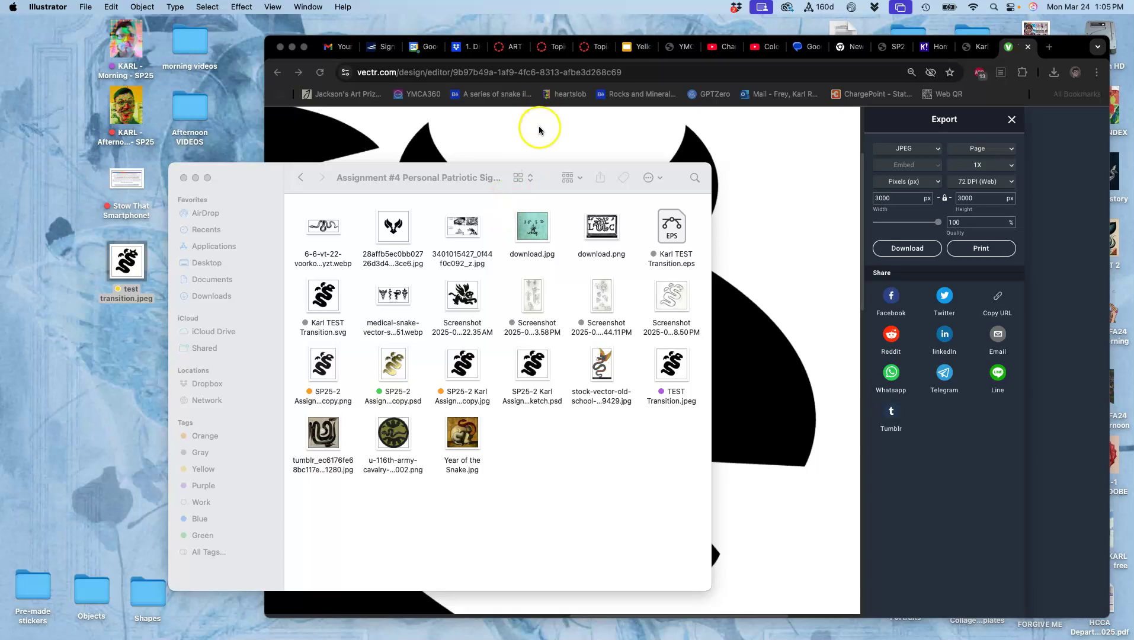
left_click(600, 134)
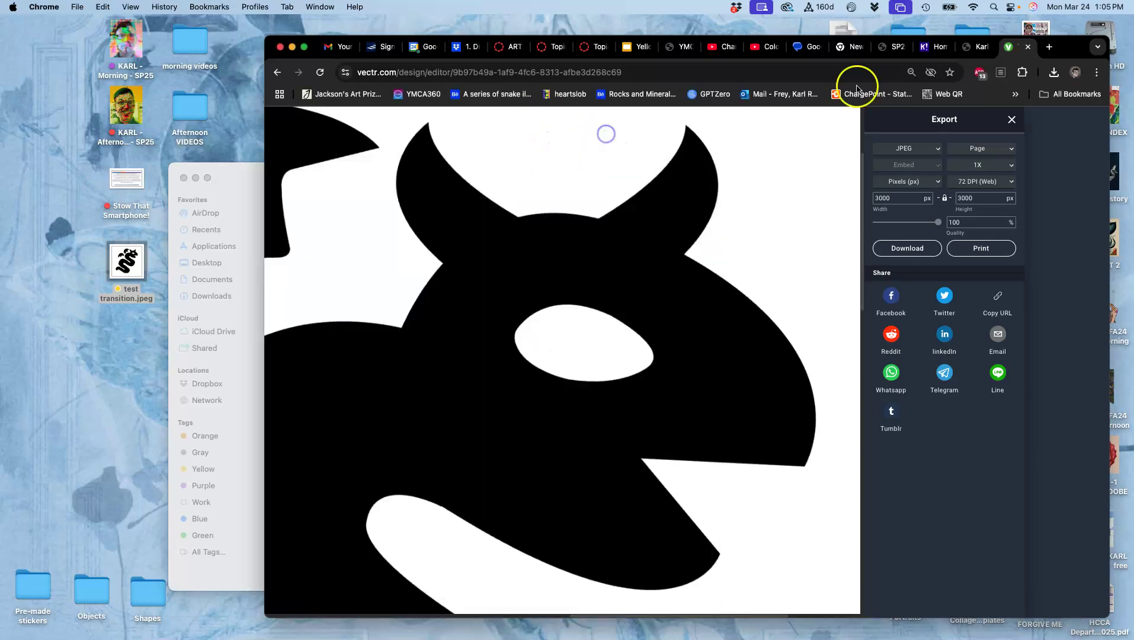
left_click(1049, 48)
type("photop")
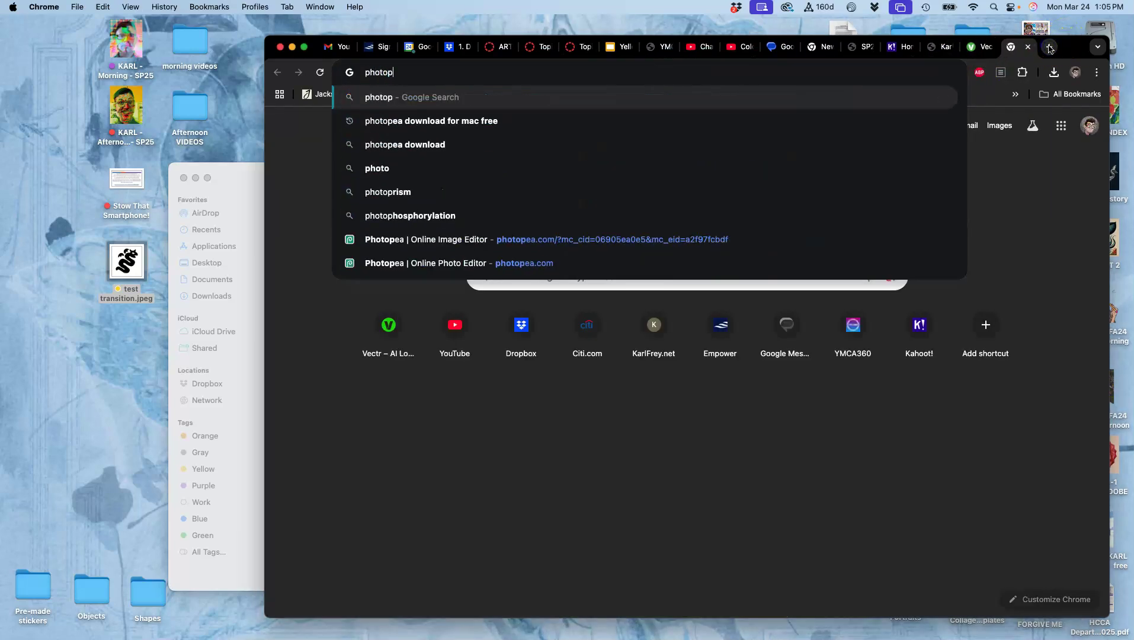
type("ea")
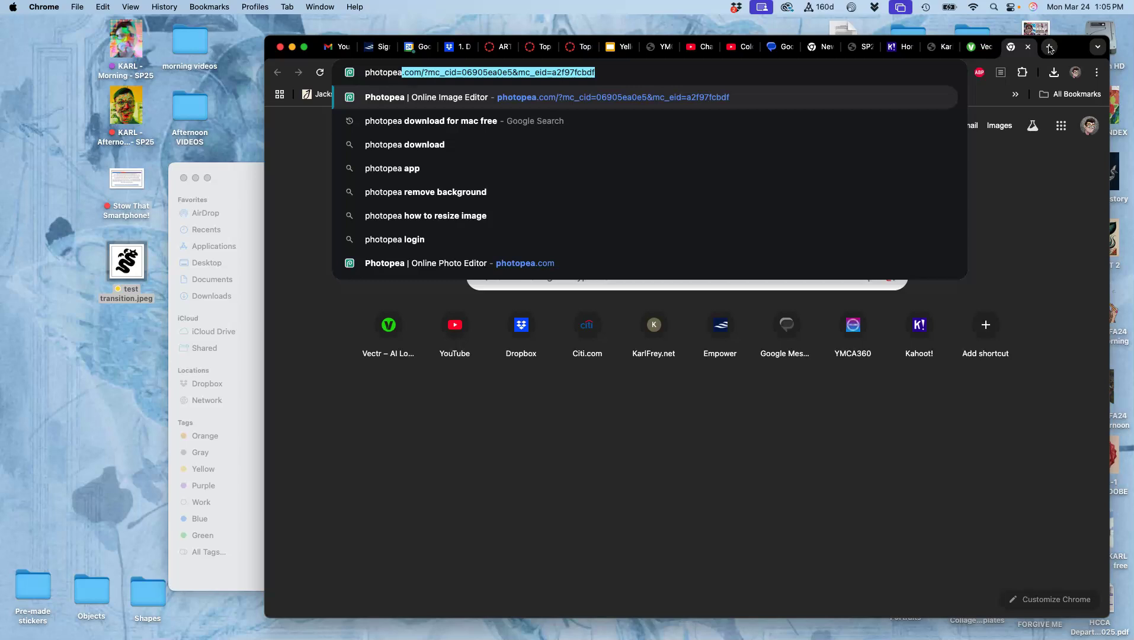
type(".com")
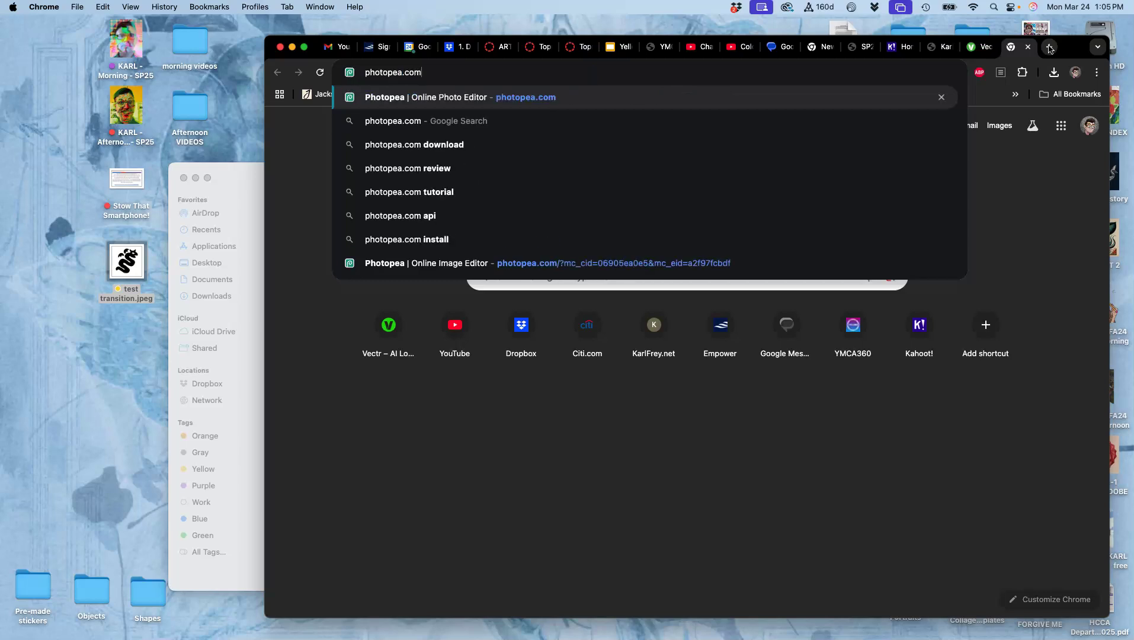
key("Return")
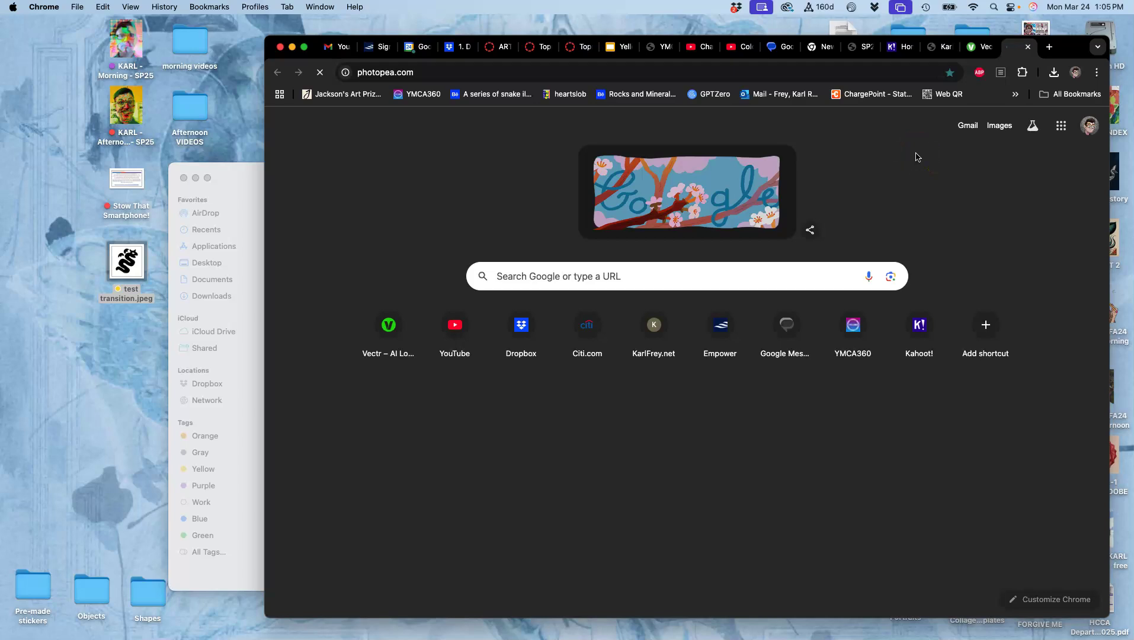
left_click(1029, 47)
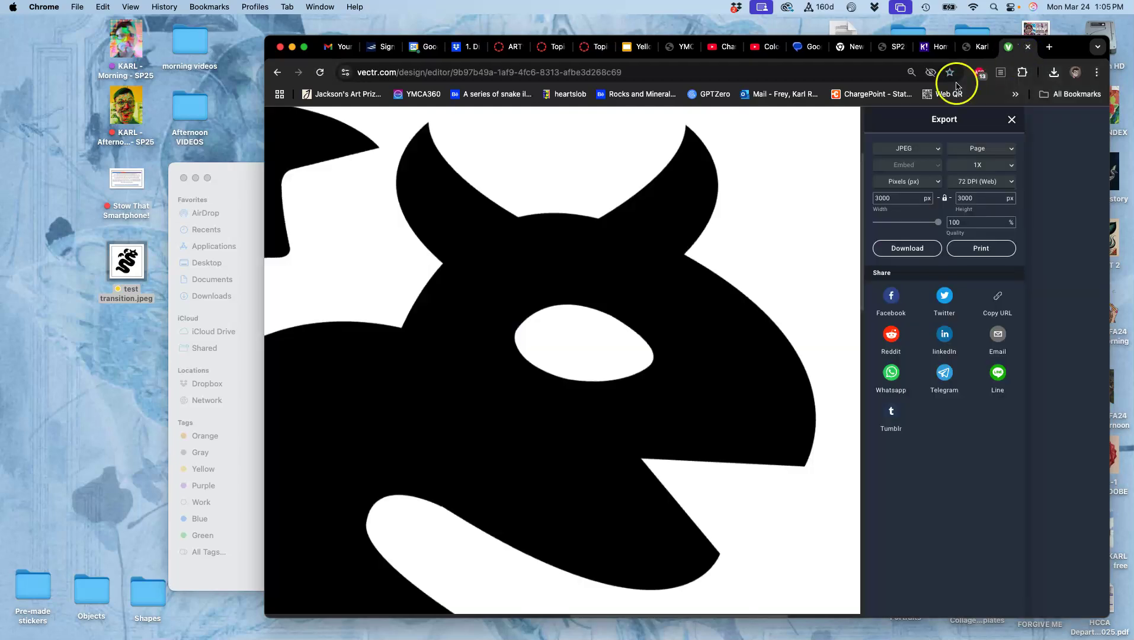
Reveal the desktop to check the saved AI, EPS and SVG versions of the logo
key("F11")
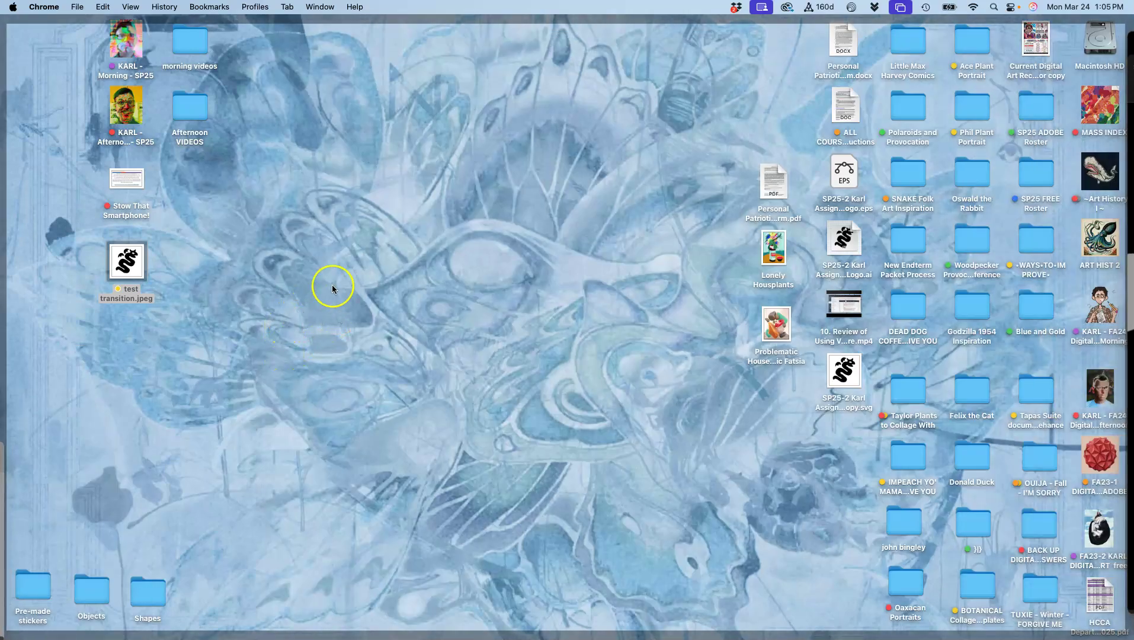
Place the SVG and EPS logo files below test transition.jpeg on the desktop and tag them gray
mouse_move(12, 278)
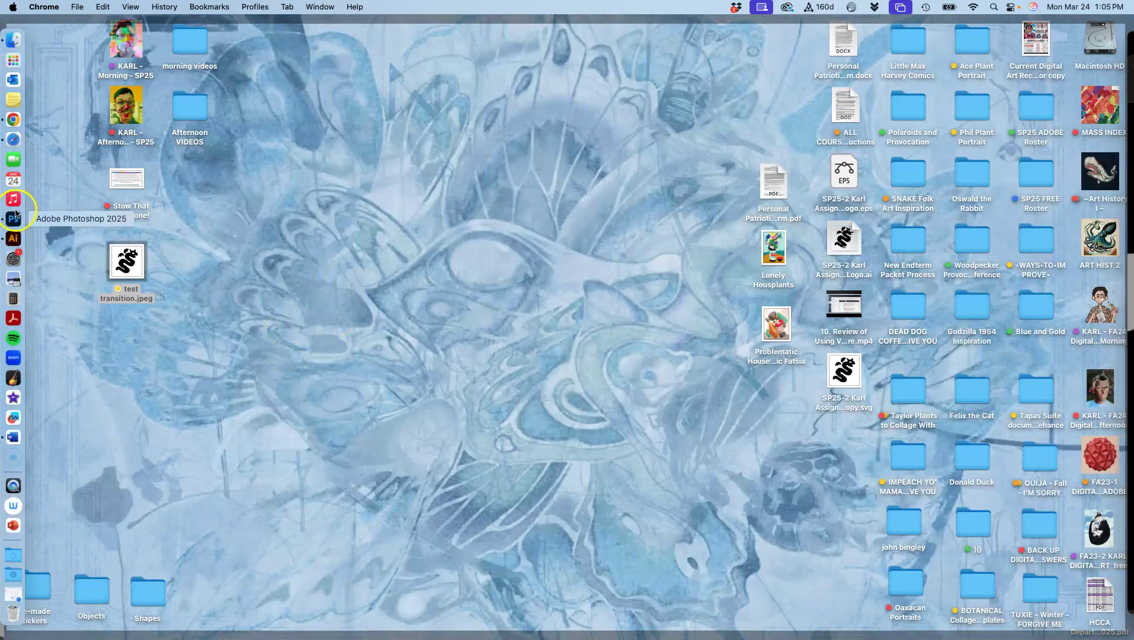
left_click_drag(842, 370, 158, 347)
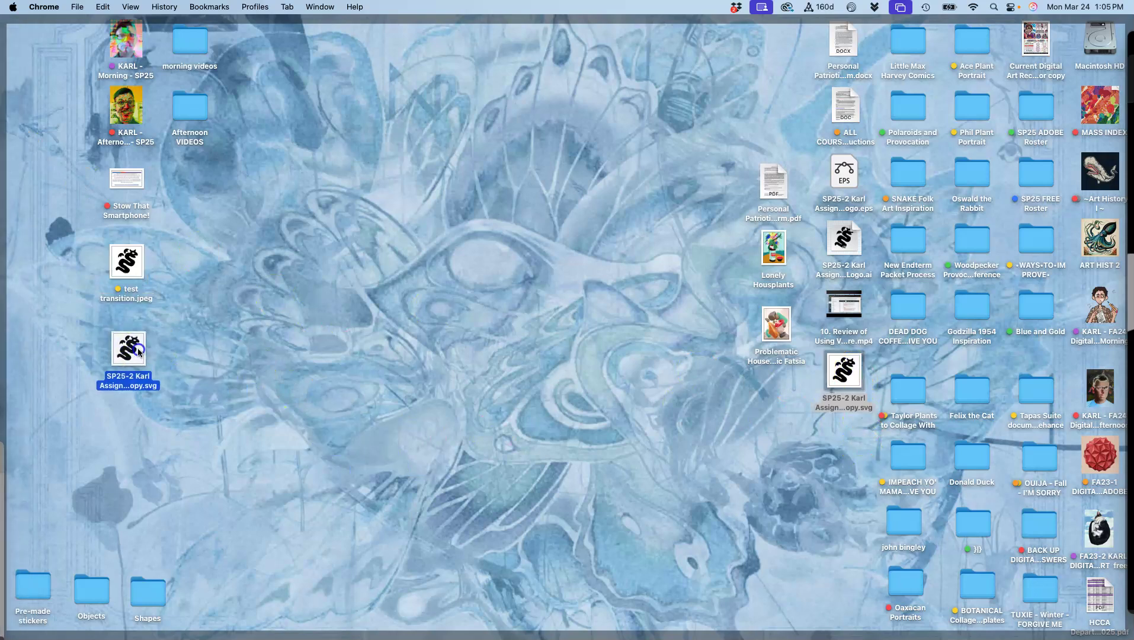
left_click(851, 178)
left_click_drag(851, 177, 131, 427)
left_click_drag(93, 345, 128, 417)
right_click(127, 418)
left_click(233, 592)
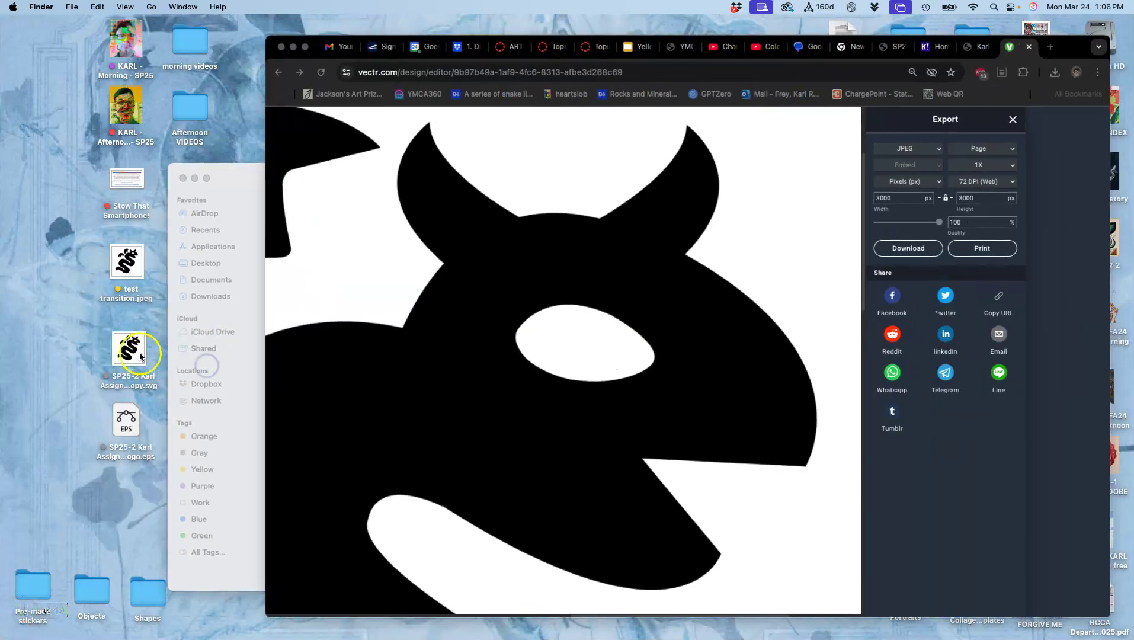
Open the SVG logo file from the desktop in Google Chrome
right_click(141, 356)
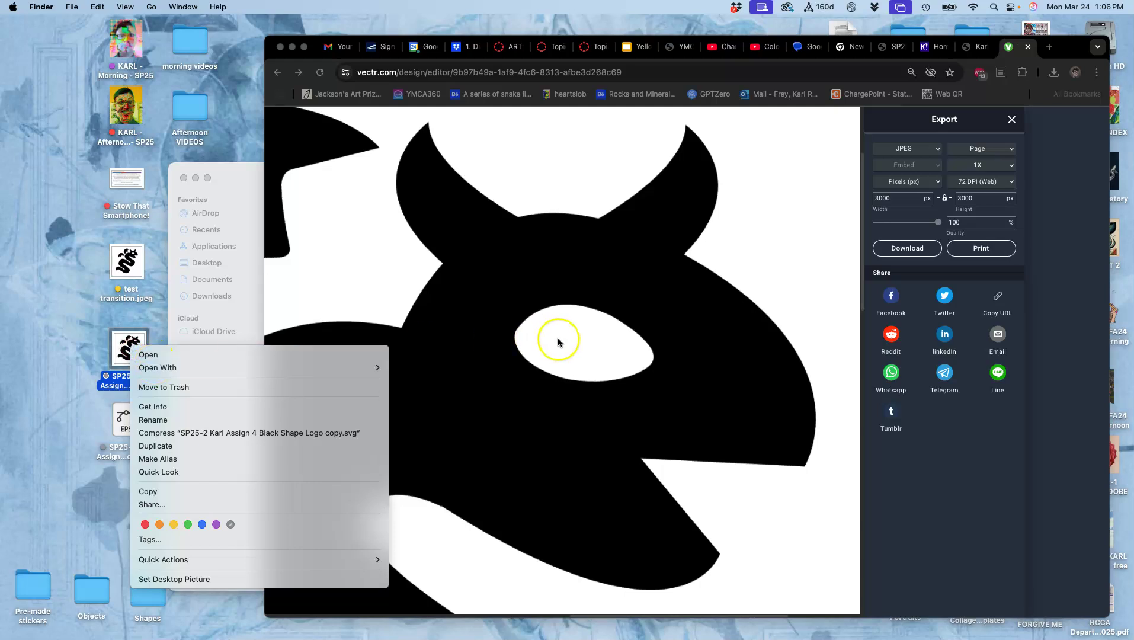
mouse_move(373, 367)
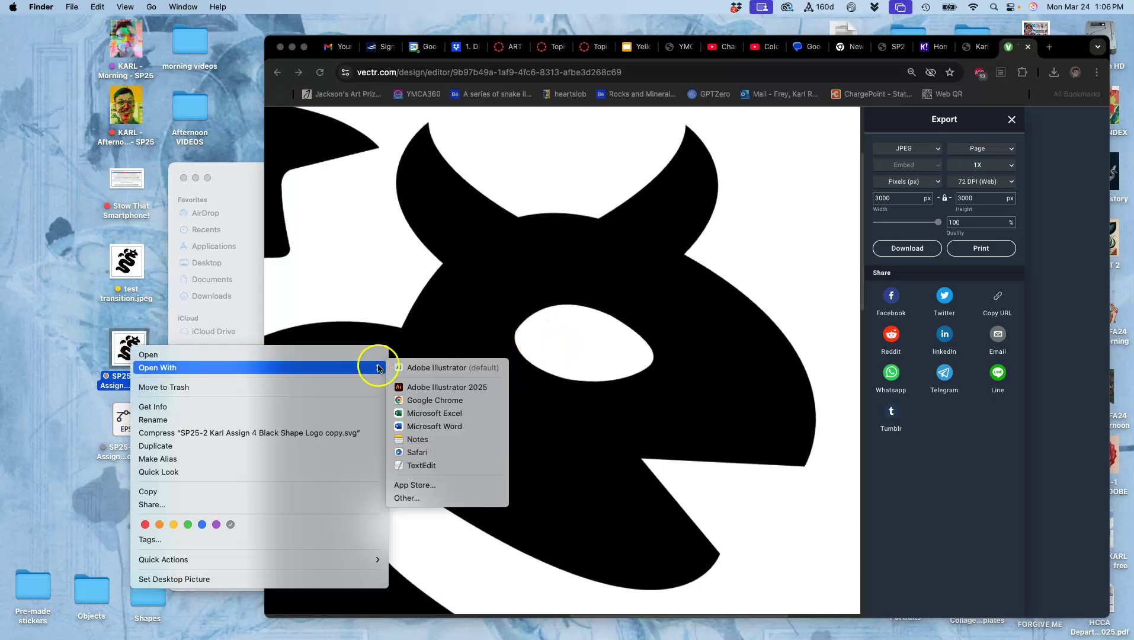
left_click(421, 401)
Enlarge the SVG logo to inspect the edges around the snake's head and horns, and close its browser tab
key("super+equal")
key("super+equal")
key("super+equal")
key("super+equal")
key("super+equal")
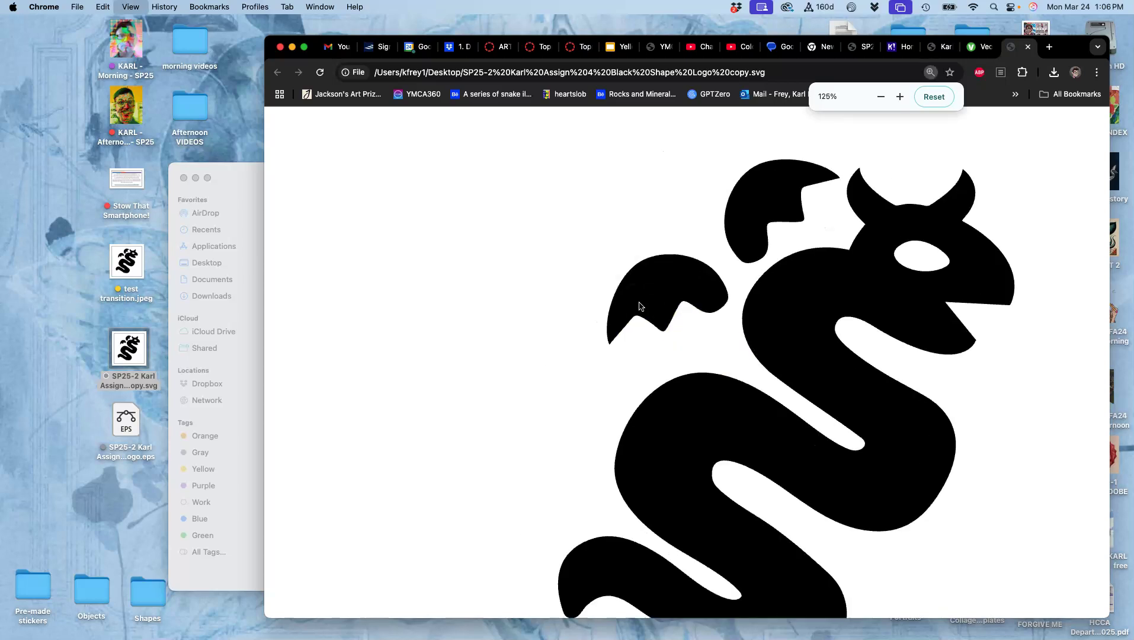
key("super+equal")
key("super+equal")
key("super+equal")
key("super+equal")
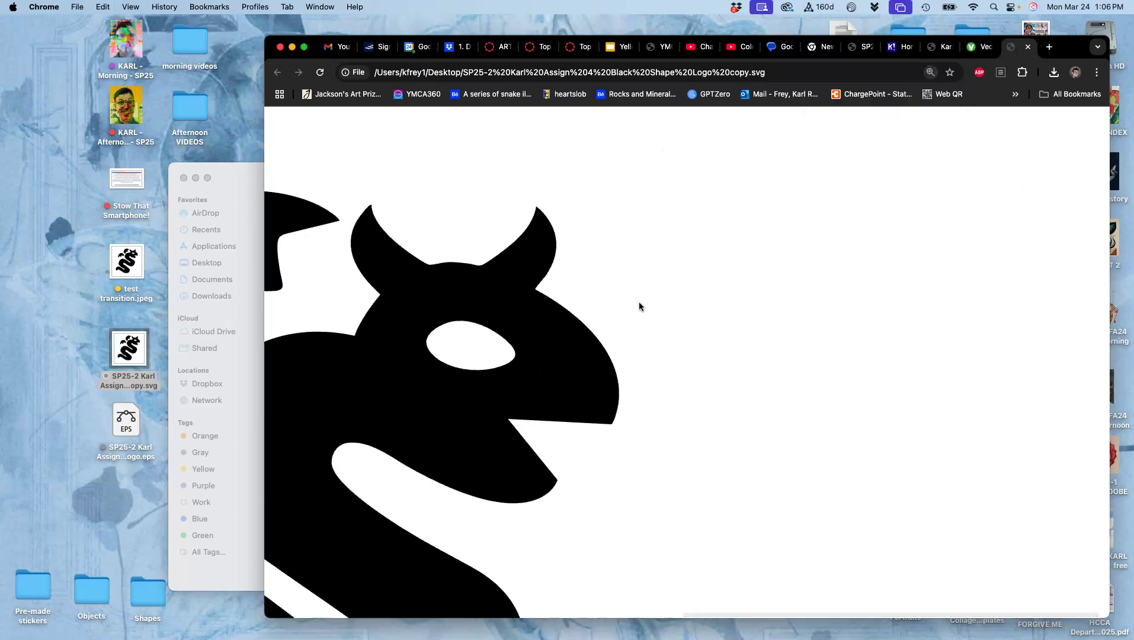
scroll(638, 306, "down", 3)
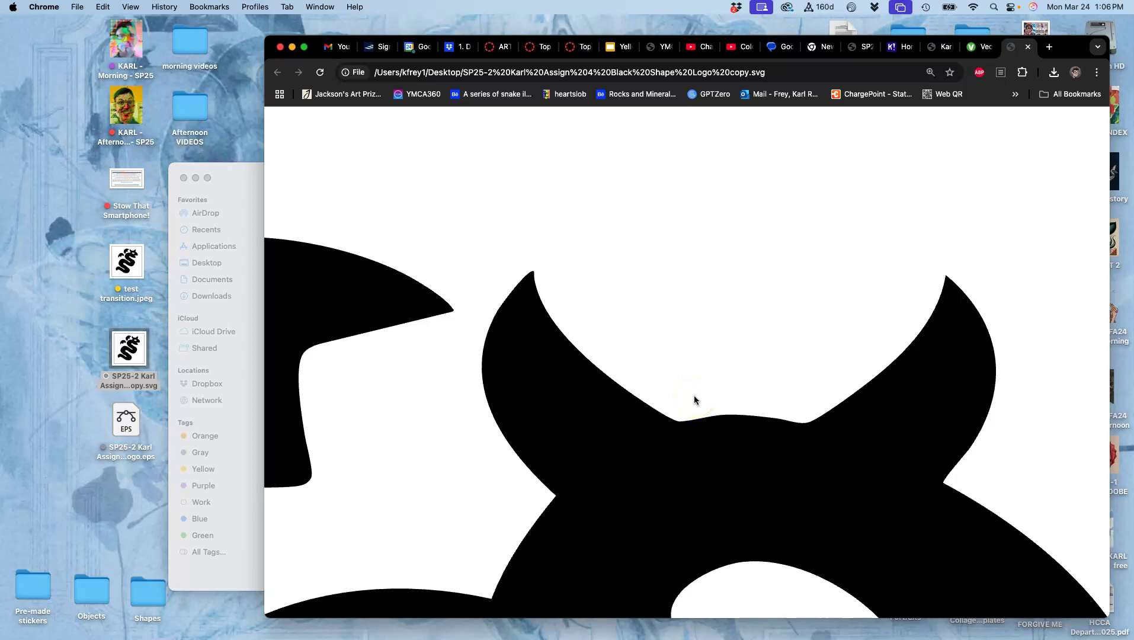
left_click(1029, 47)
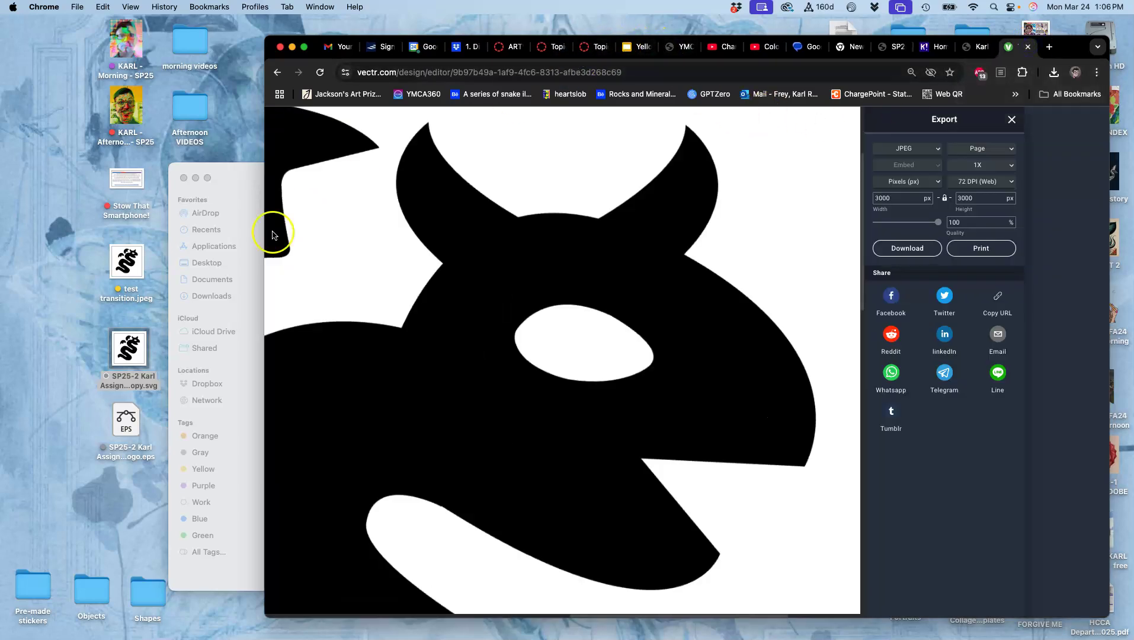
Preview the outlined snake PNG from the Assignment #4 folder as a reference, and close the preview
left_click(241, 187)
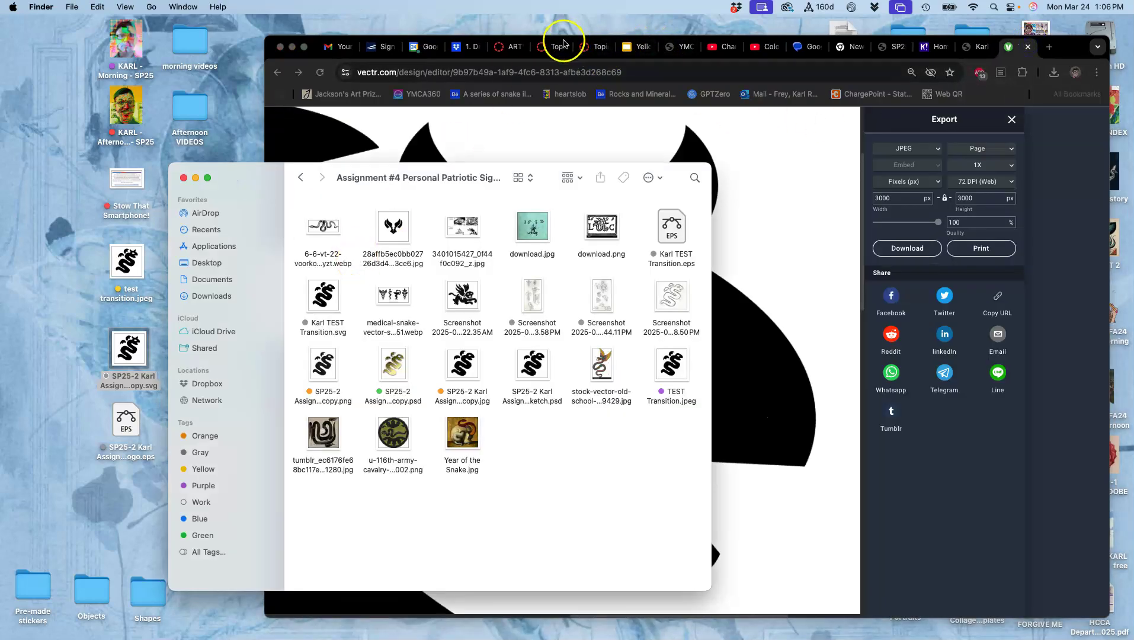
left_click(520, 454)
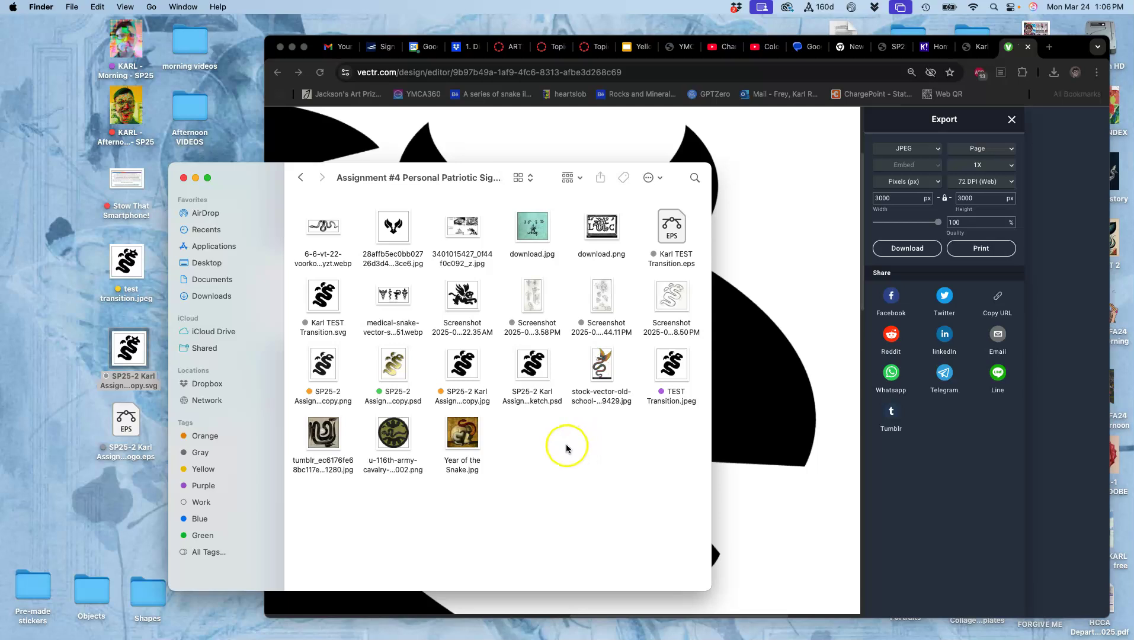
left_click(324, 372)
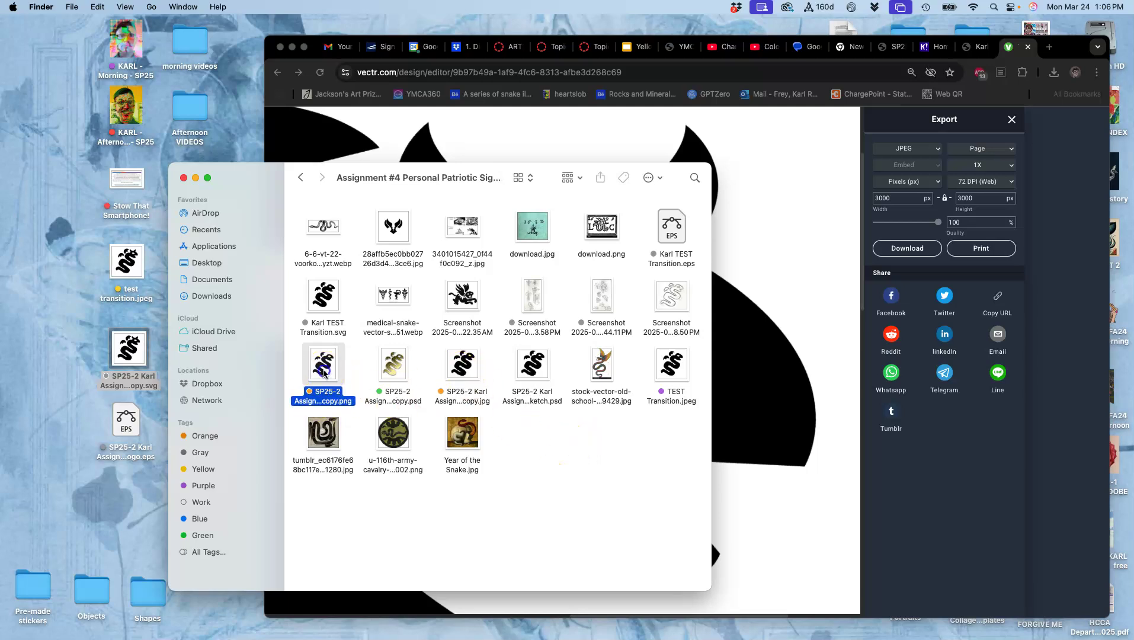
double_click(324, 372)
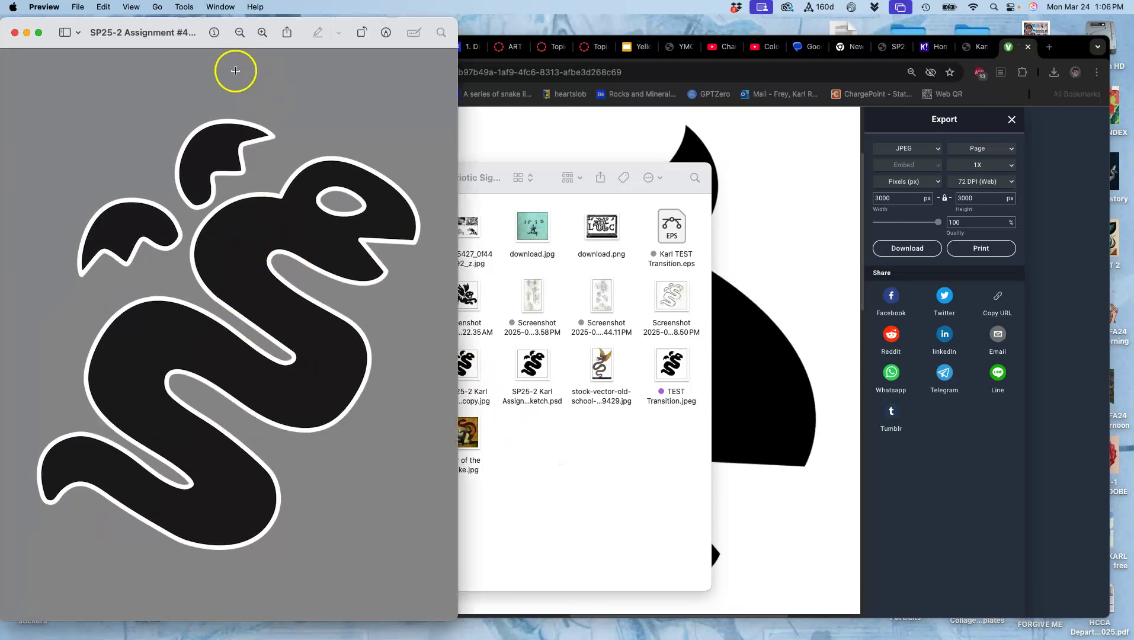
left_click(15, 34)
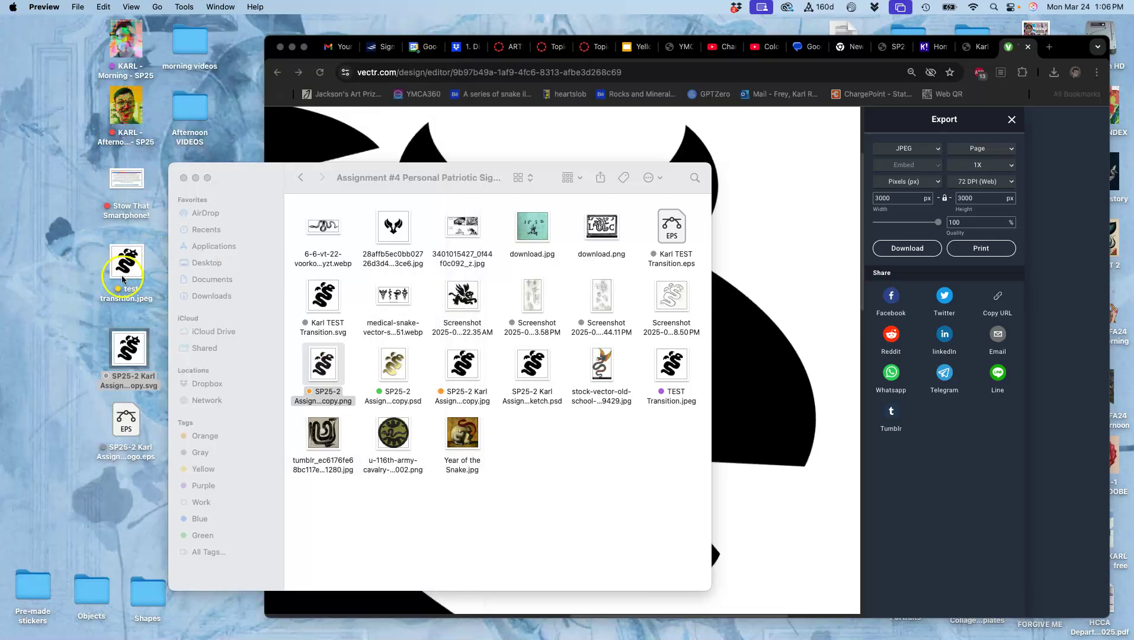
left_click(81, 336)
left_click(182, 327)
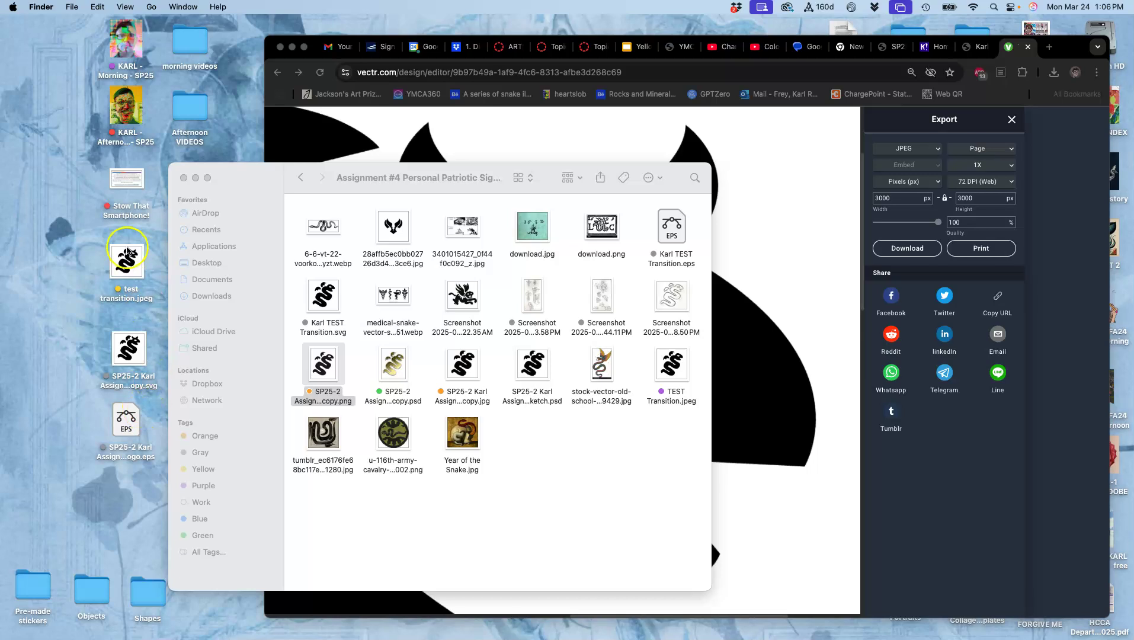
Switch to Photoshop and create an 8 x 10 inch RGB document at 350 pixels/inch with a white background
left_click(13, 220)
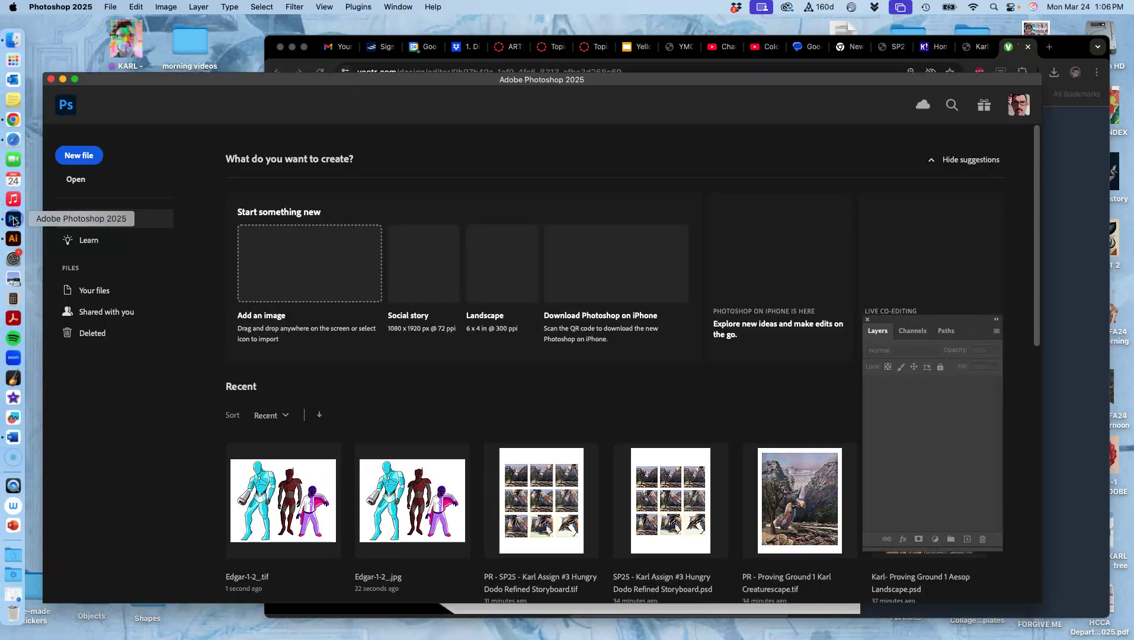
left_click(120, 8)
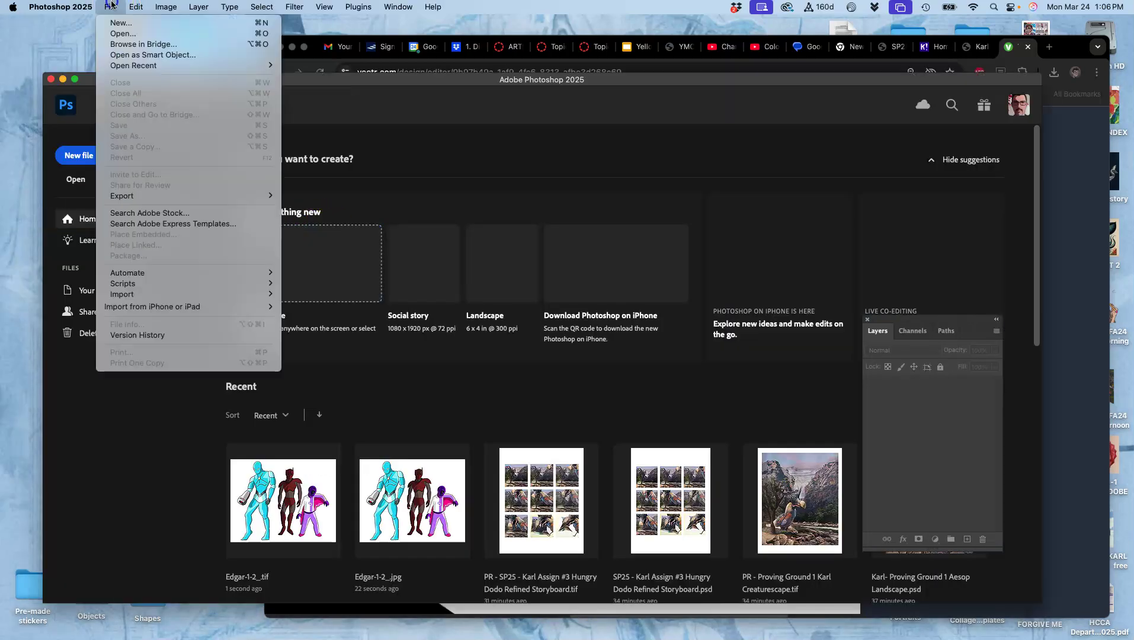
left_click(118, 25)
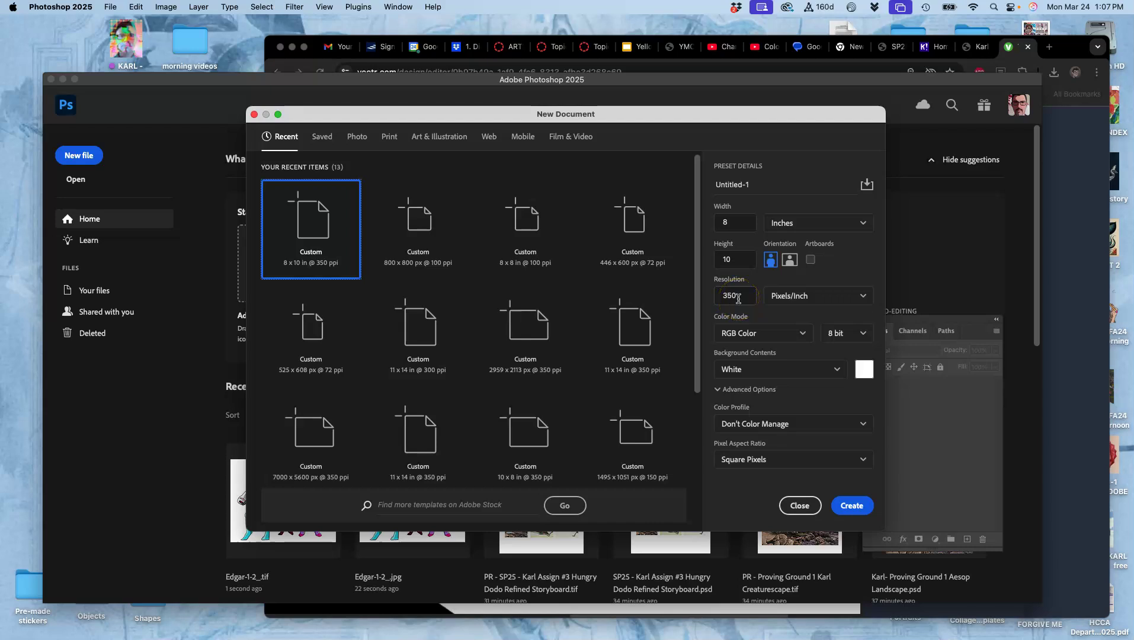
left_click(851, 506)
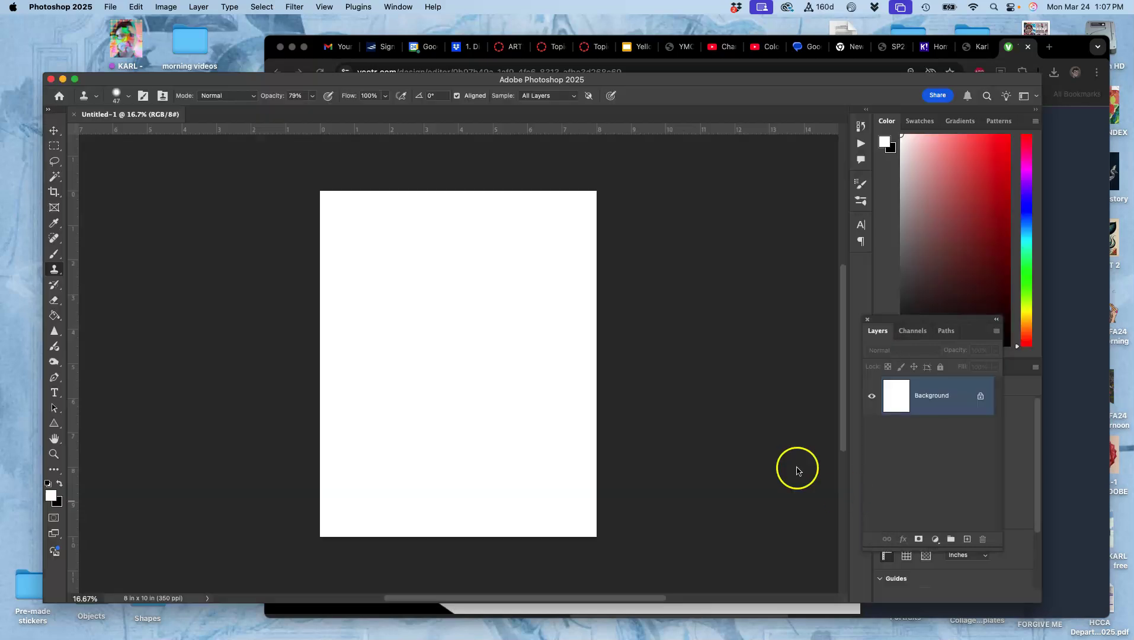
Place the EPS logo from the desktop into the new document and scale it to about 22.95%
left_click_drag(199, 82, 319, 83)
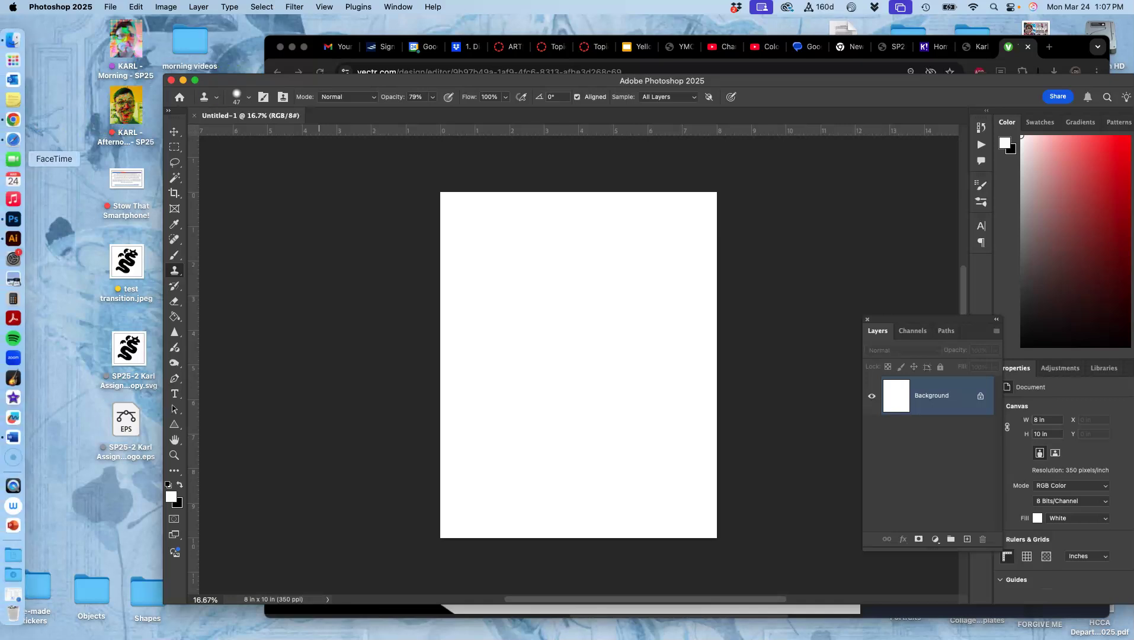
left_click_drag(124, 418, 589, 333)
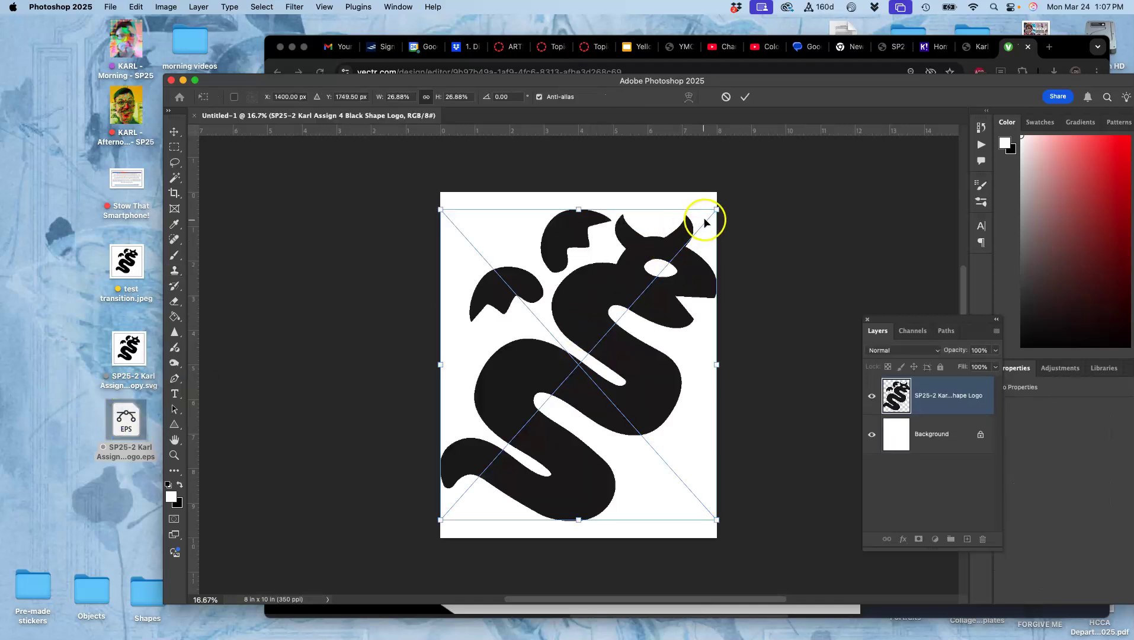
left_click_drag(717, 211, 692, 231)
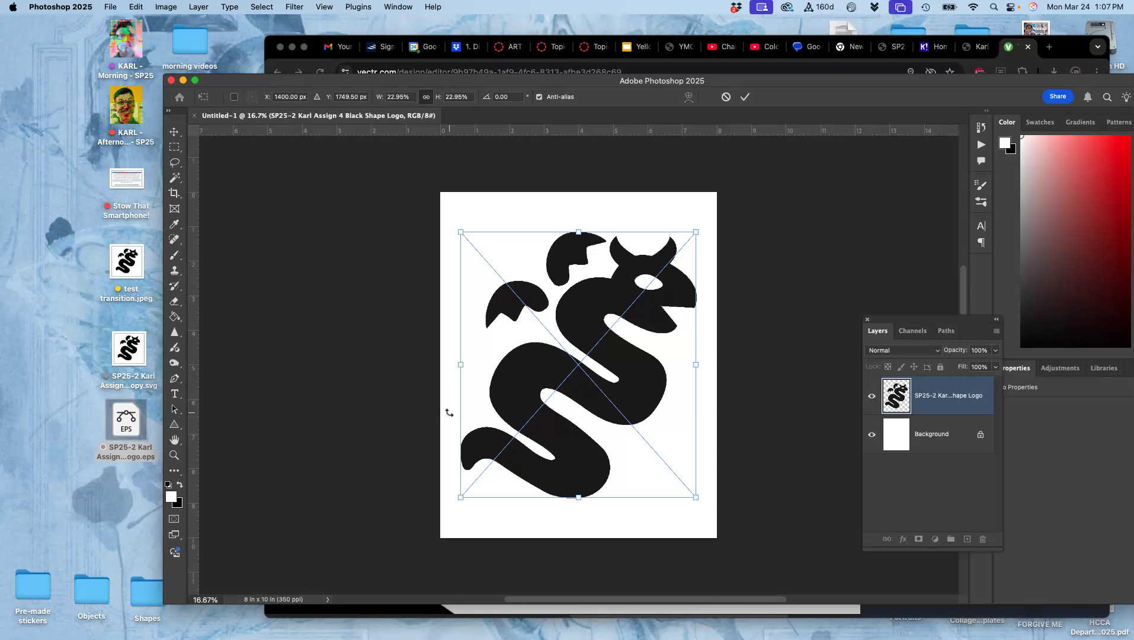
key("Return")
key("s")
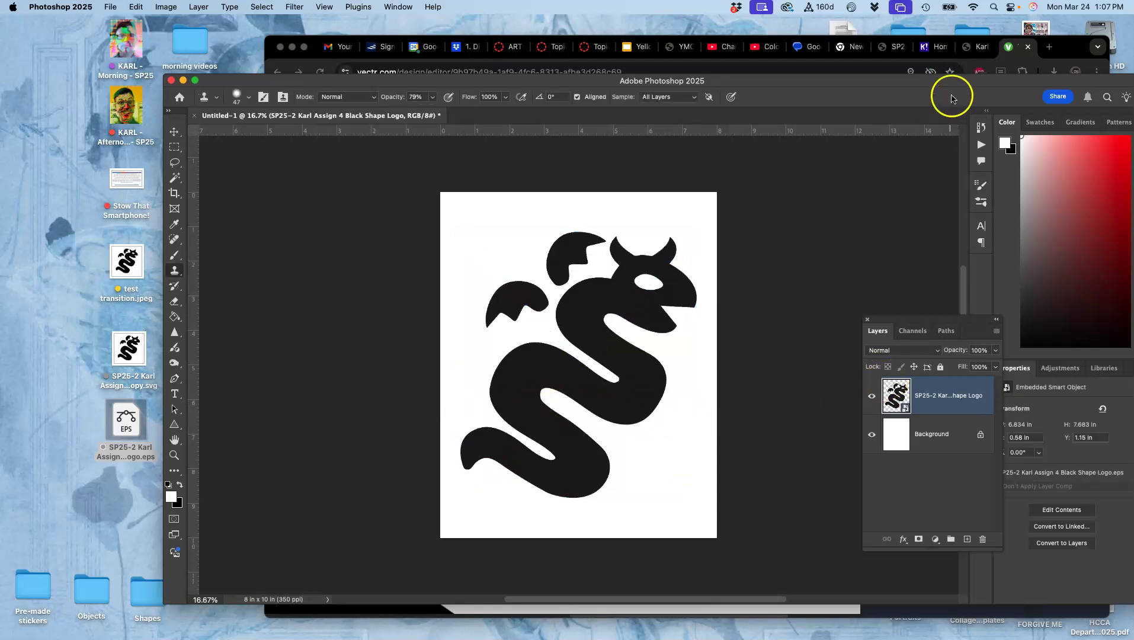
Reposition the Photoshop window and dock the floating Layers panel with the Properties panel group
left_click_drag(951, 85, 821, 75)
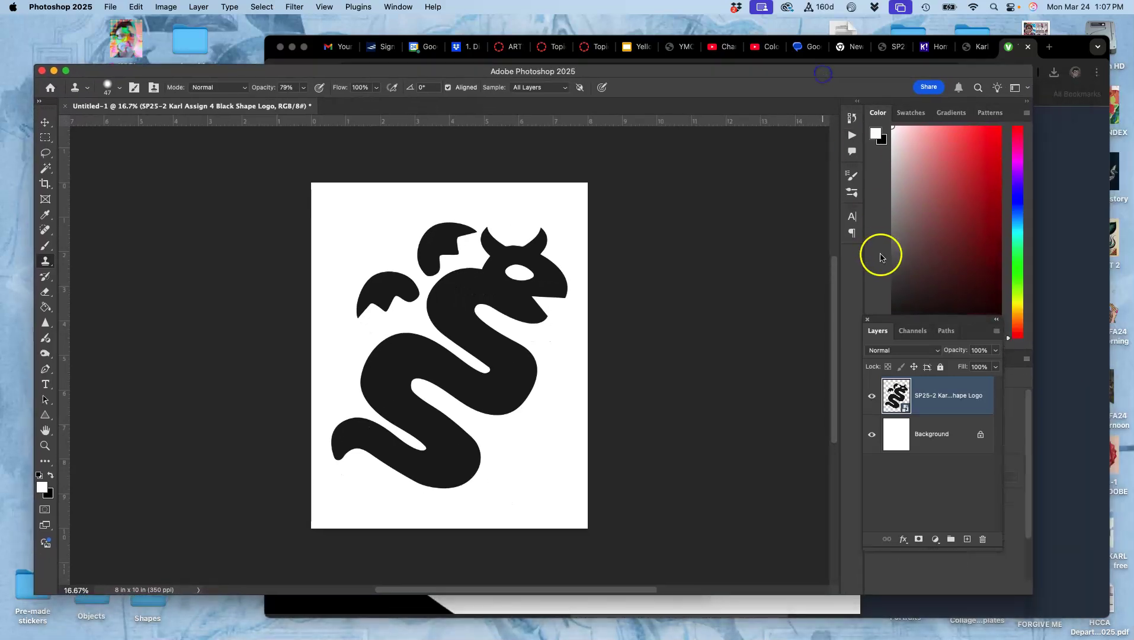
left_click_drag(899, 318, 948, 358)
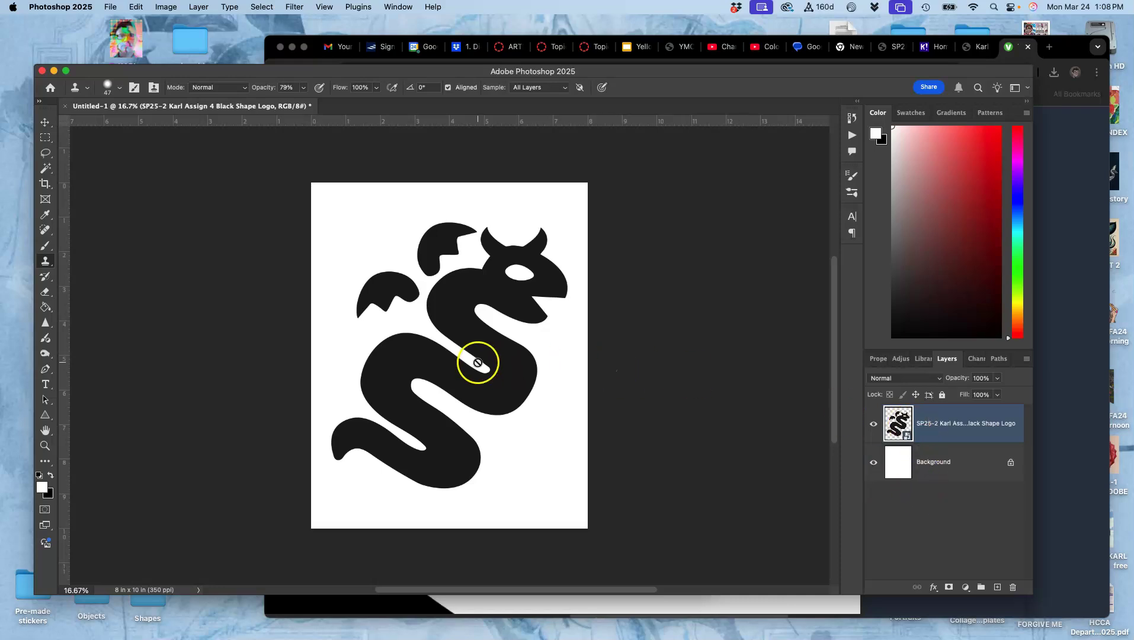
left_click_drag(487, 344, 480, 341)
mouse_move(480, 341)
left_mouse_down()
mouse_move(682, 433)
mouse_move(925, 468)
left_mouse_up()
Duplicate the white Background layer twice
left_click(925, 468)
key("super+j")
key("super+j")
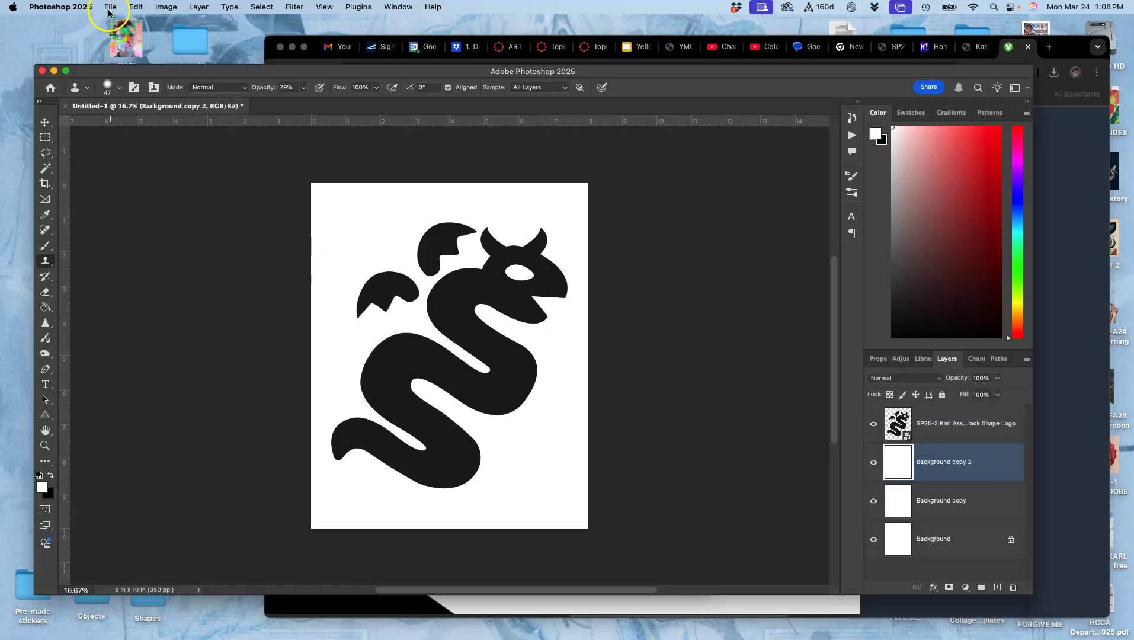
Fill the Background copy 2 layer with 50% Gray at 100% opacity in Normal mode
left_click(136, 6)
left_click(150, 188)
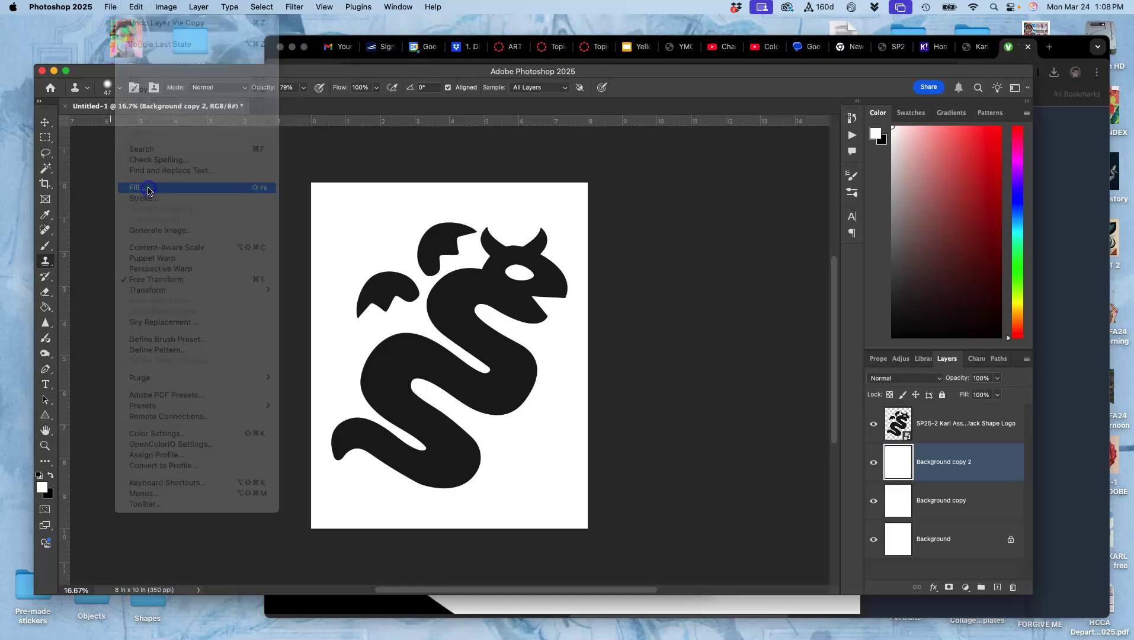
left_click(403, 443)
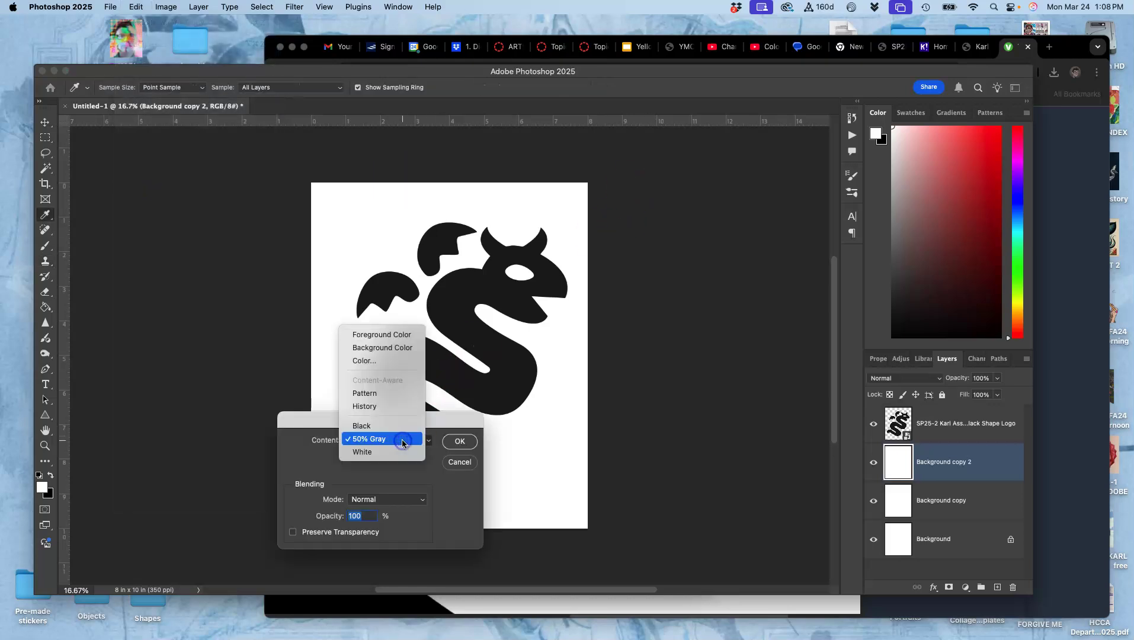
left_click(402, 439)
left_click(460, 441)
key("s")
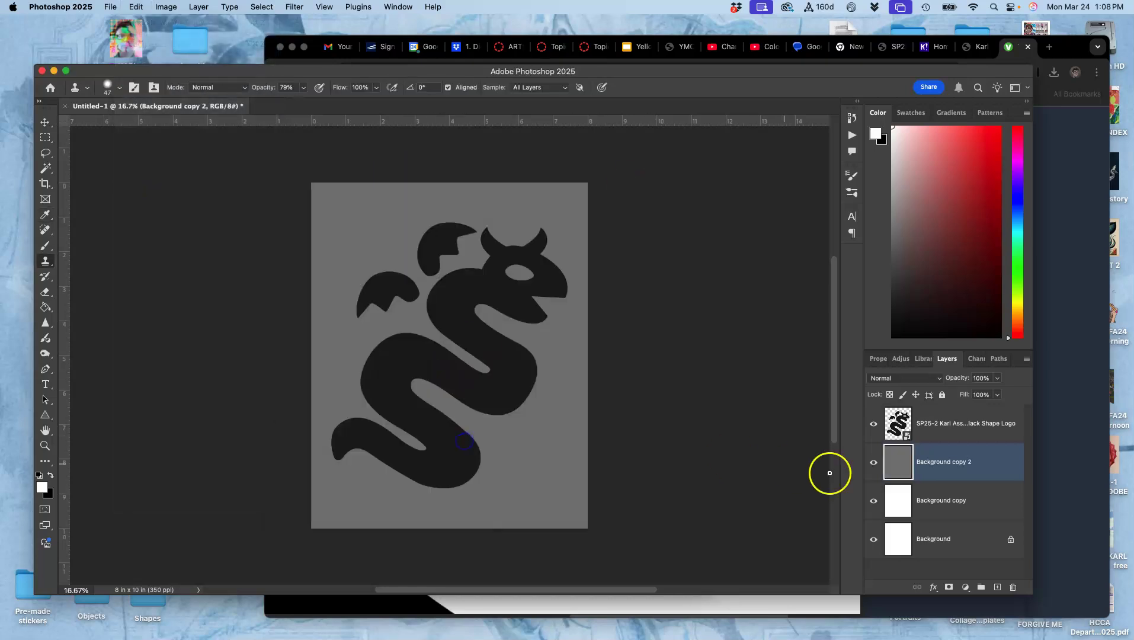
Fill the Background copy layer with Black at 100% opacity in Normal mode
left_click(904, 504)
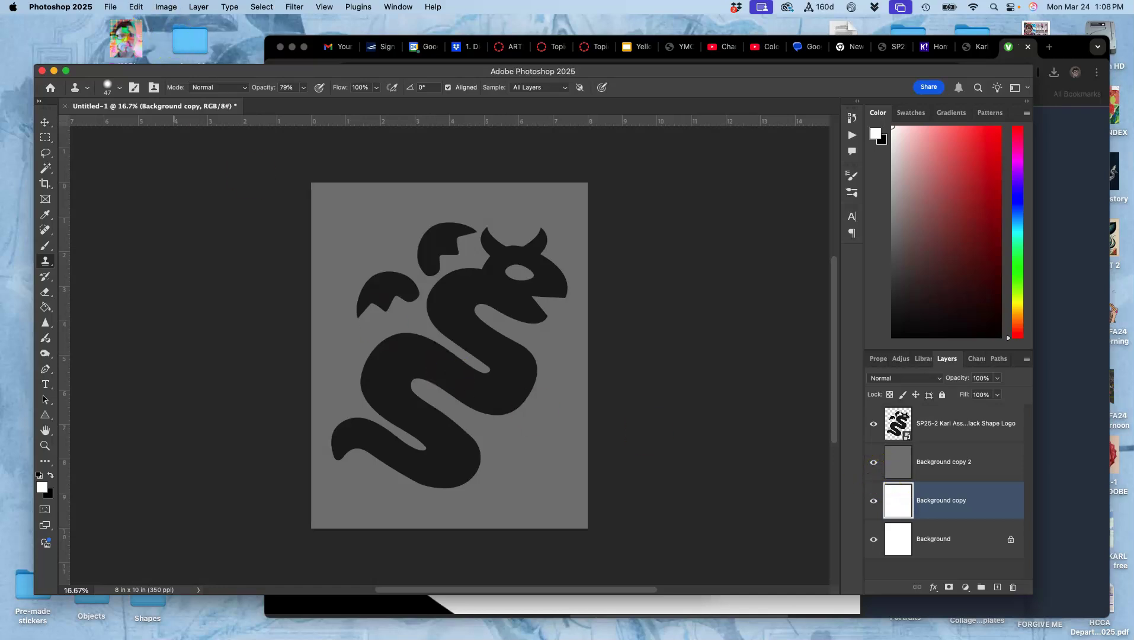
left_click(136, 6)
left_click(138, 187)
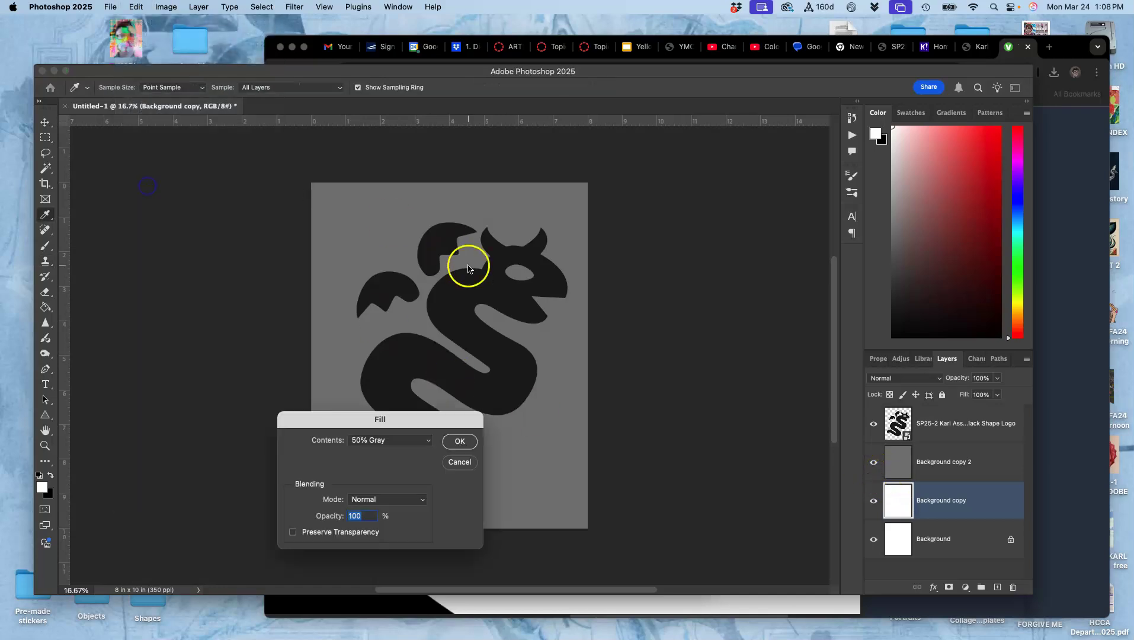
left_click(391, 441)
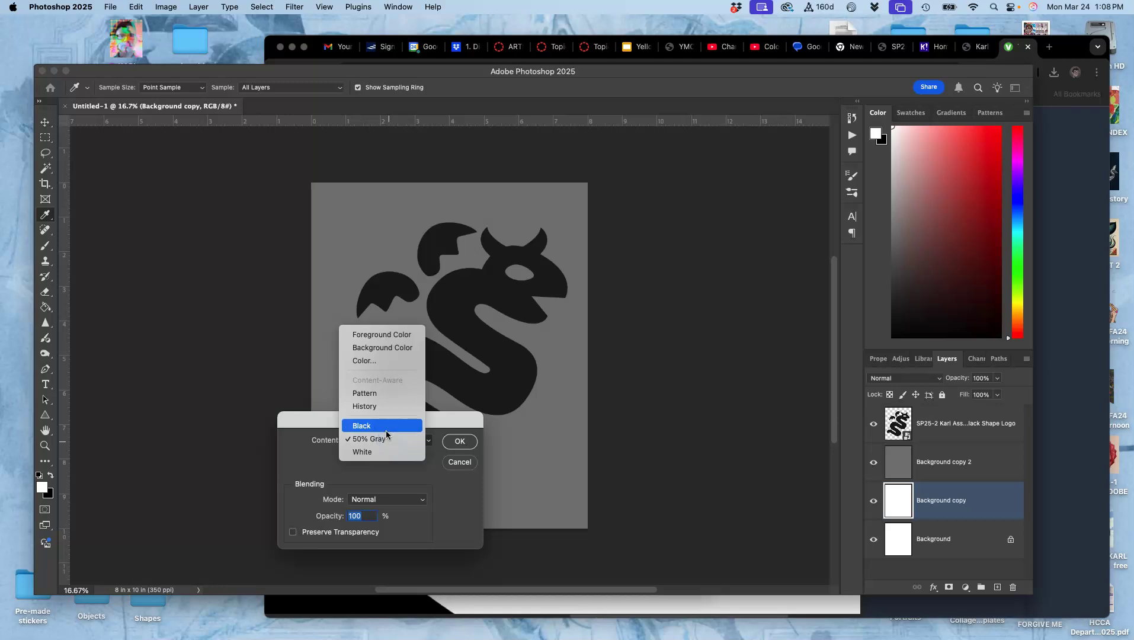
left_click(385, 427)
left_click(455, 441)
key("s")
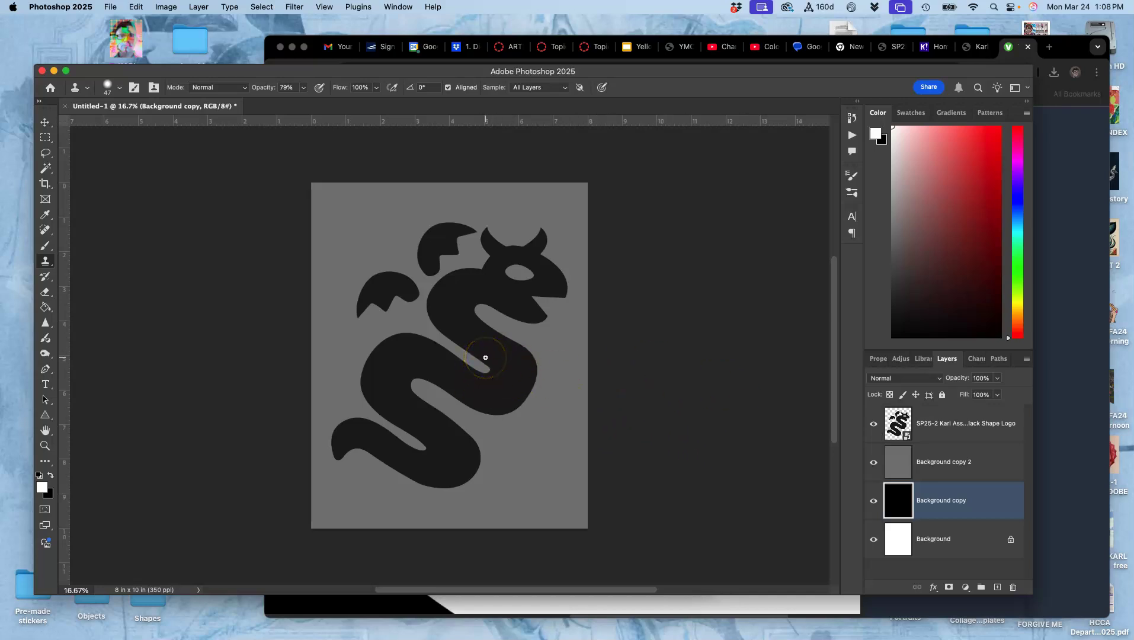
Examine how the snake logo reads on the gray background at very small and larger view sizes
key("super+minus")
key("super+minus")
key("super+minus")
key("super+minus")
key("super+minus")
key("super+minus")
key("super+minus")
key("super+minus")
key("super+plus")
key("super+plus")
key("super+plus")
key("super+plus")
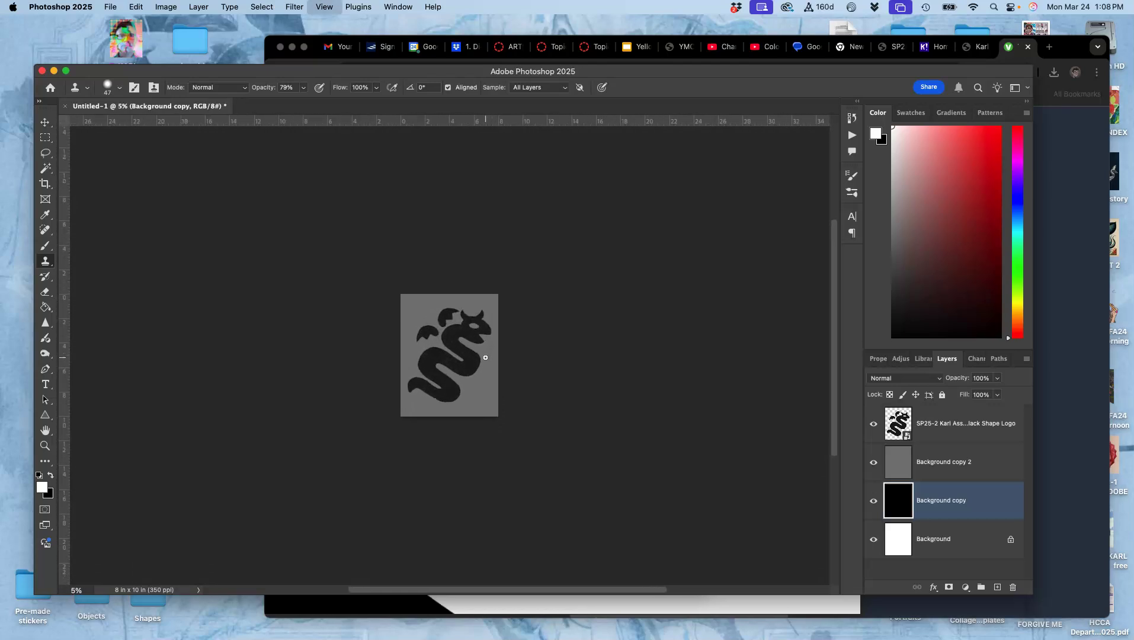
key("super+plus")
key("super+plus")
key("super+plus")
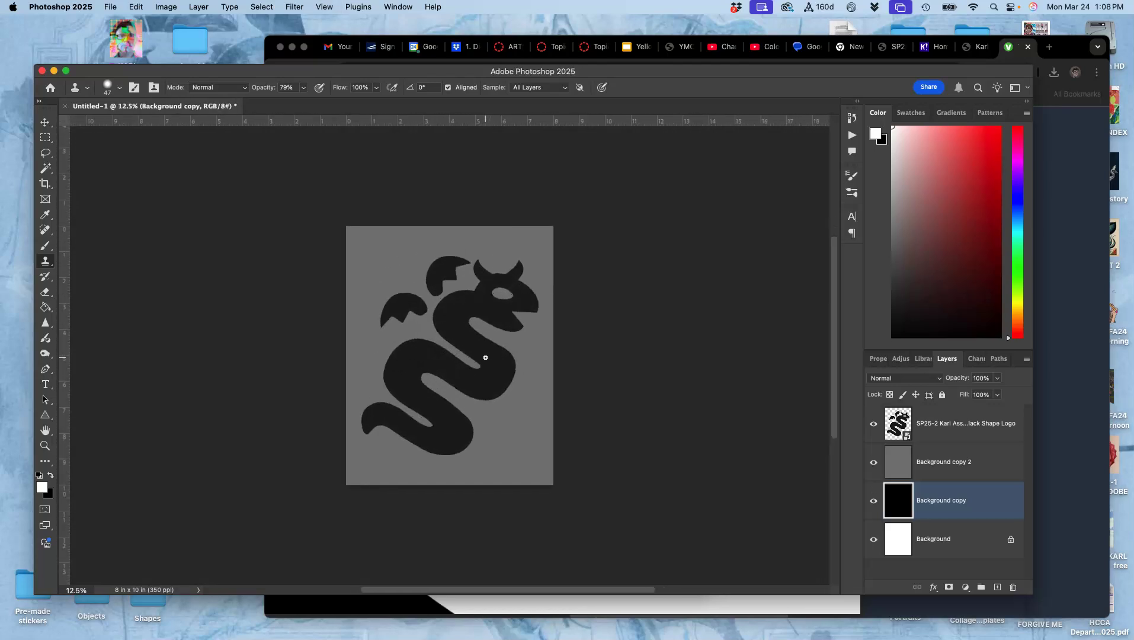
Compare how the snake logo reads on the black and white backgrounds by toggling layer visibility, and return to the gray background
left_click(874, 463)
left_click(874, 501)
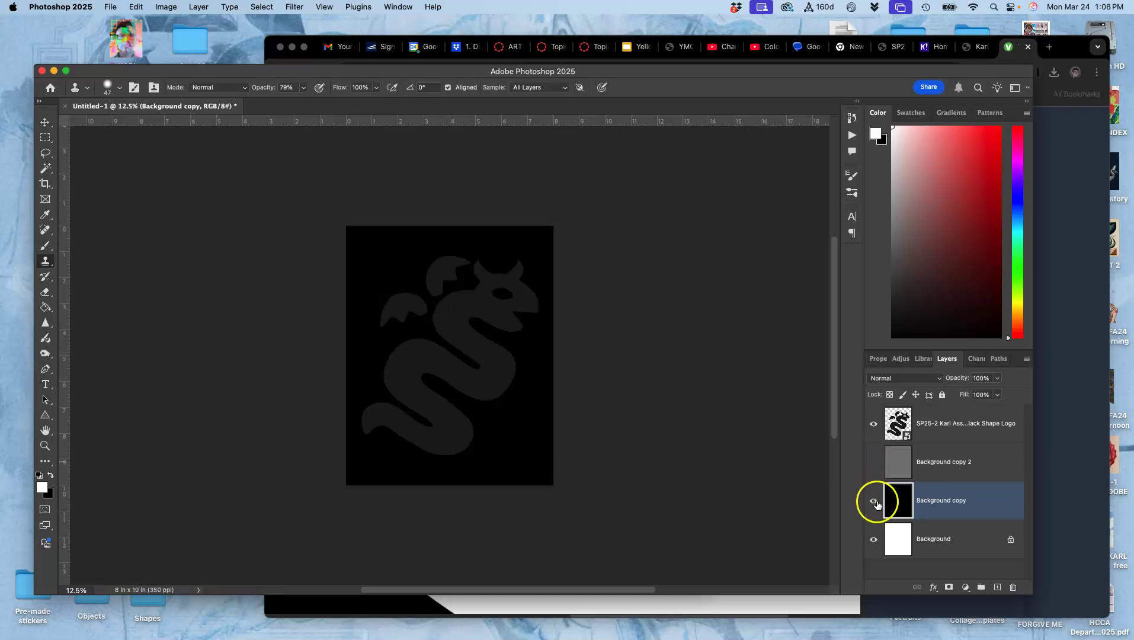
left_click(874, 461)
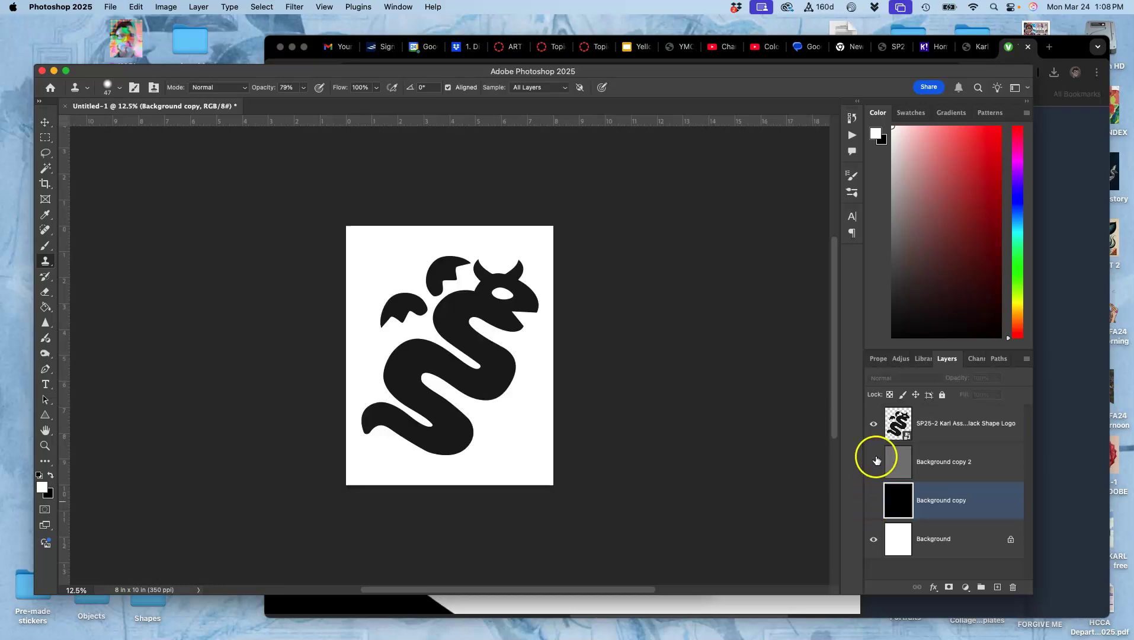
left_click(874, 461)
left_click(874, 501)
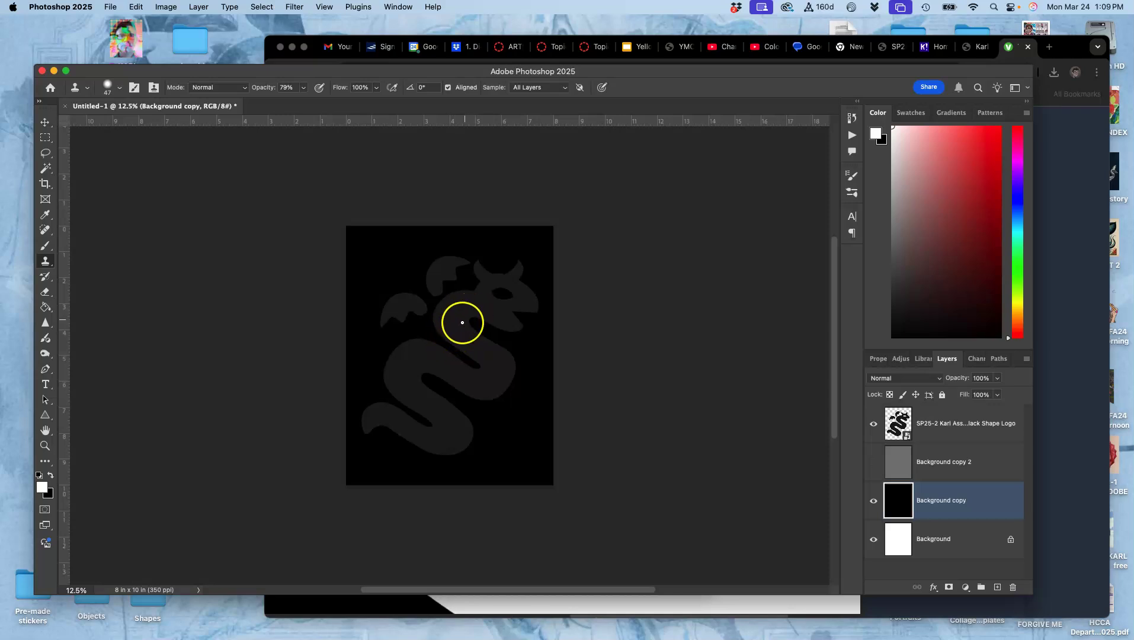
left_click_drag(436, 371, 437, 362)
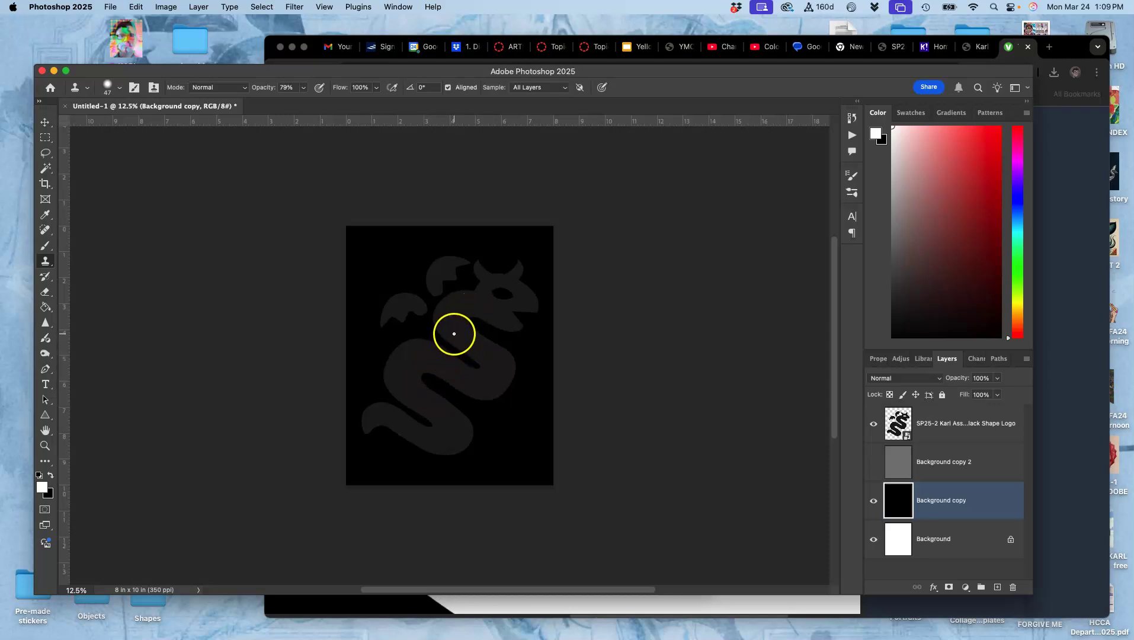
left_click_drag(444, 261, 459, 301)
left_click_drag(463, 275, 503, 241)
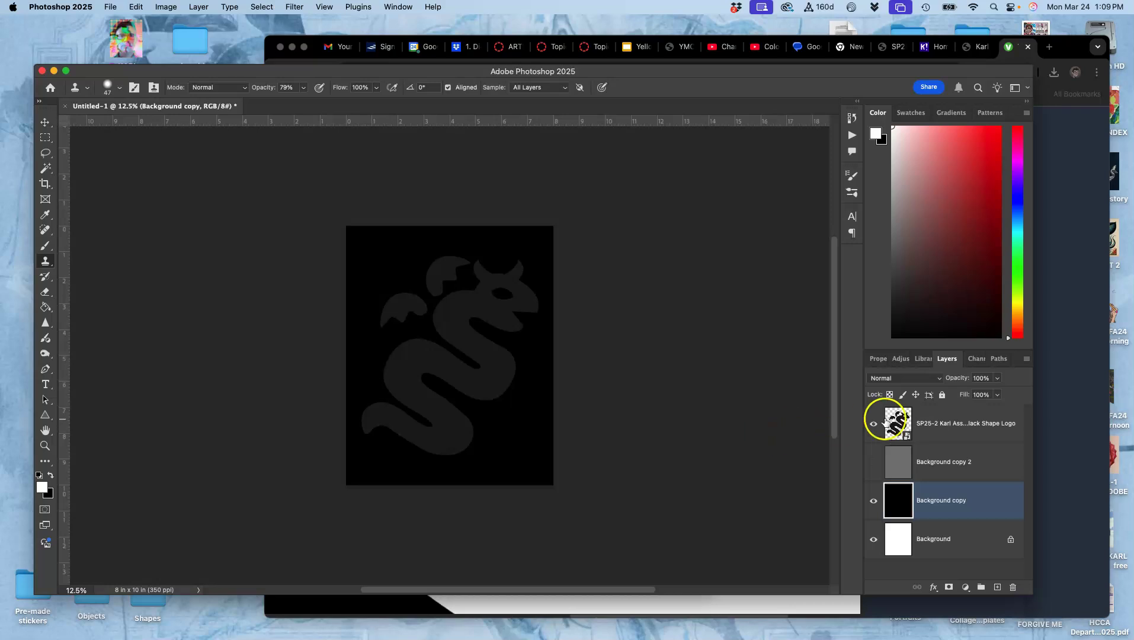
left_click(873, 504)
left_click(874, 464)
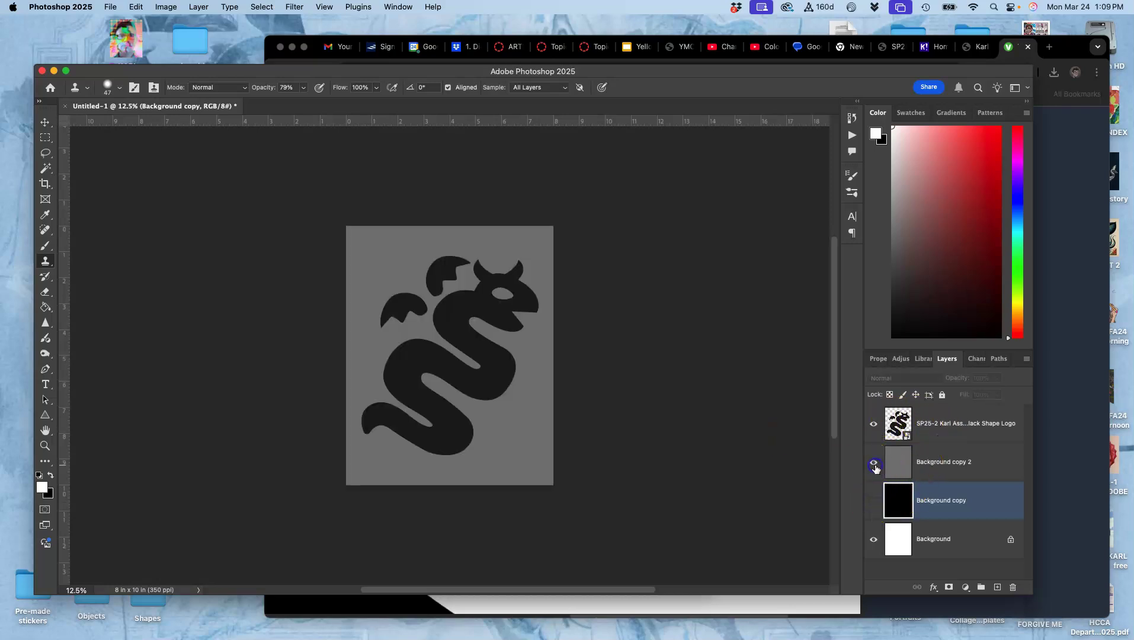
Apply a black (000000) Color Overlay to the snake logo layer, using Dissolve blend mode at 60% opacity
double_click(954, 438)
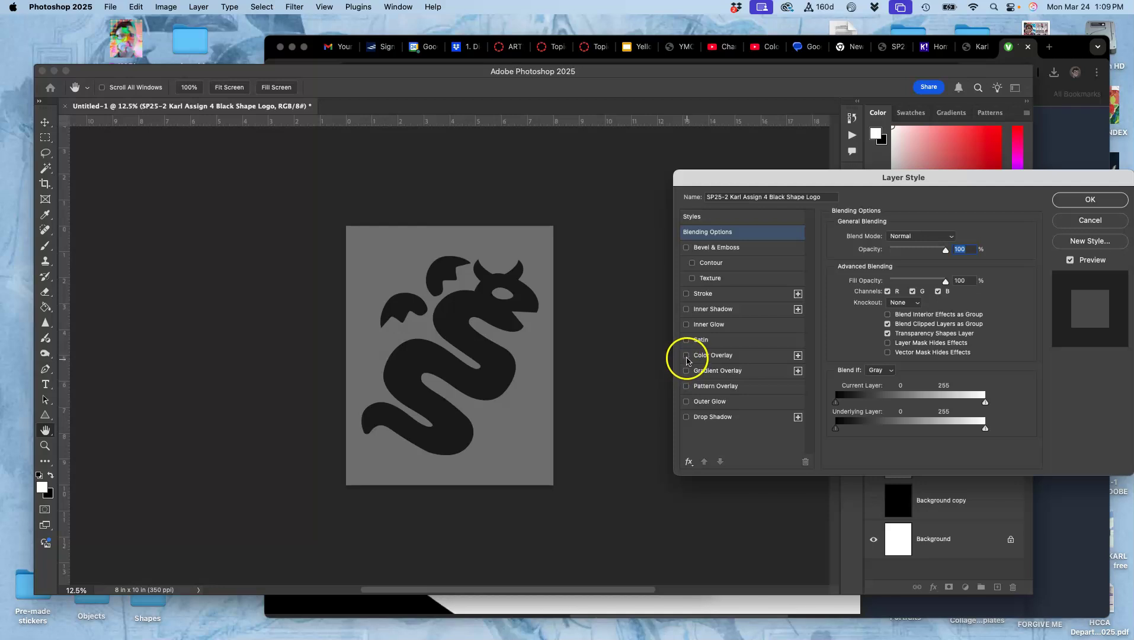
left_click(687, 356)
left_click(715, 356)
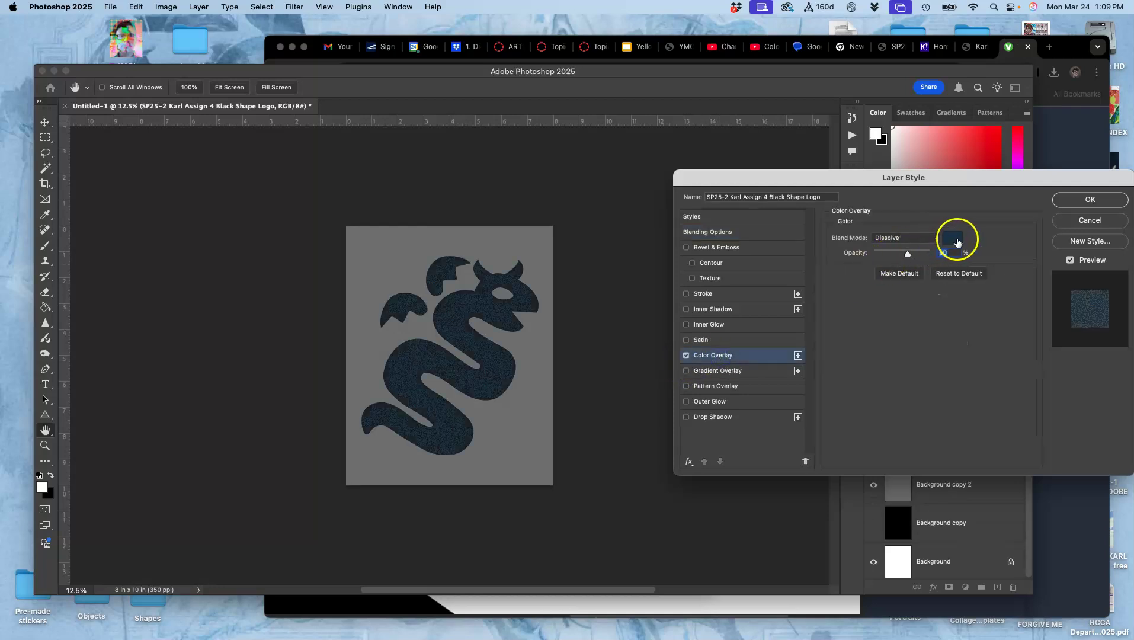
left_click(954, 238)
left_click(53, 529)
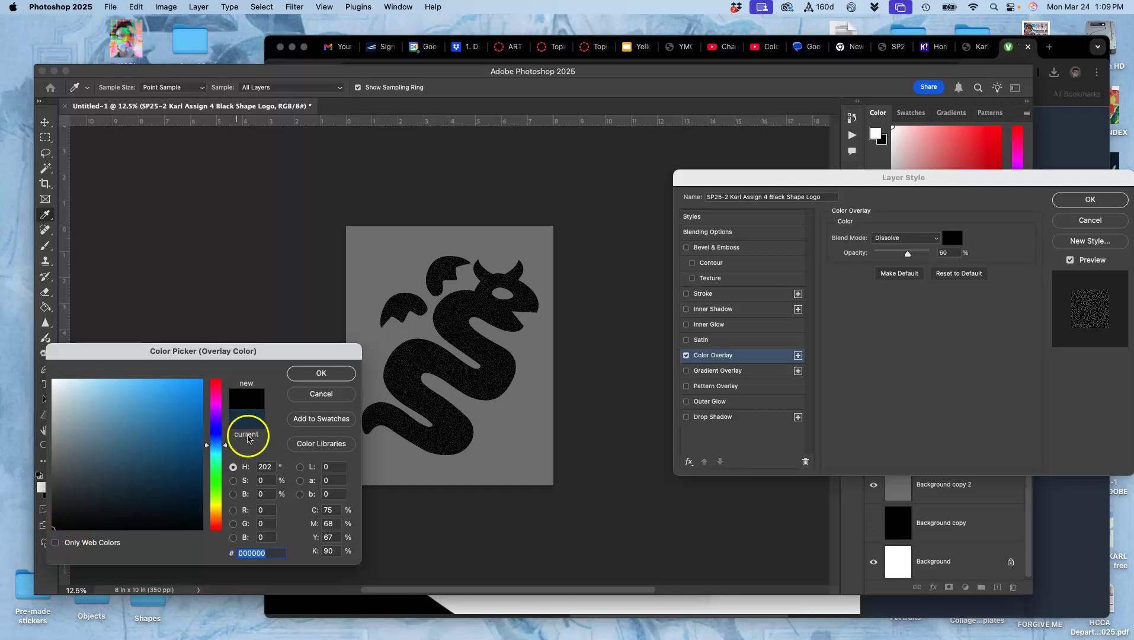
left_click(305, 373)
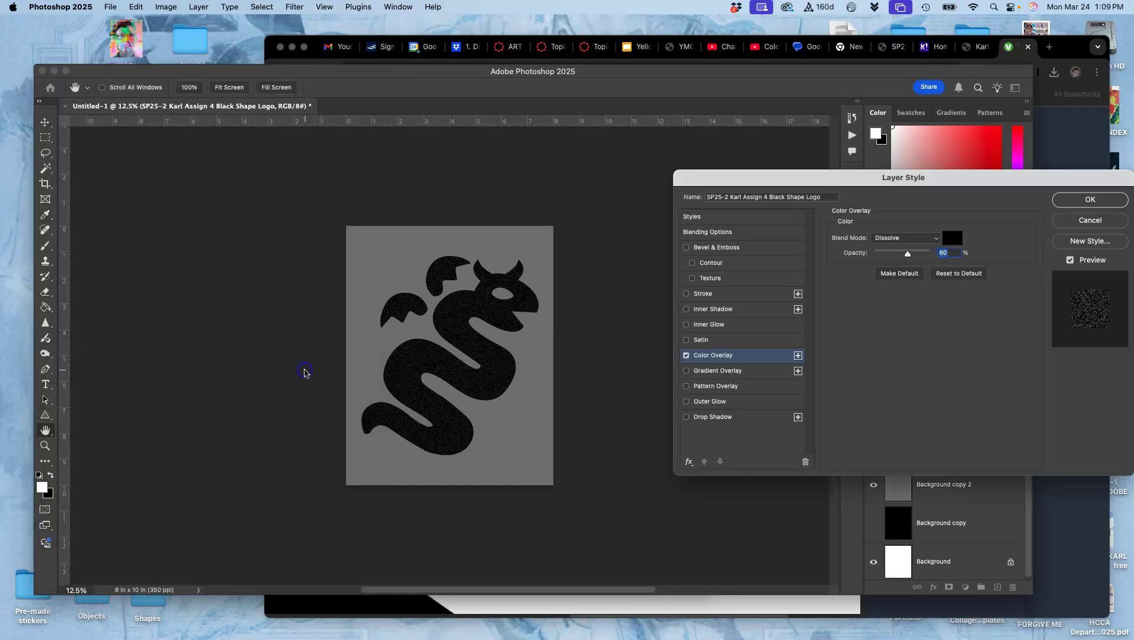
left_click(1070, 201)
Check the overlaid snake logo against the black background and restore the gray background
left_click(873, 523)
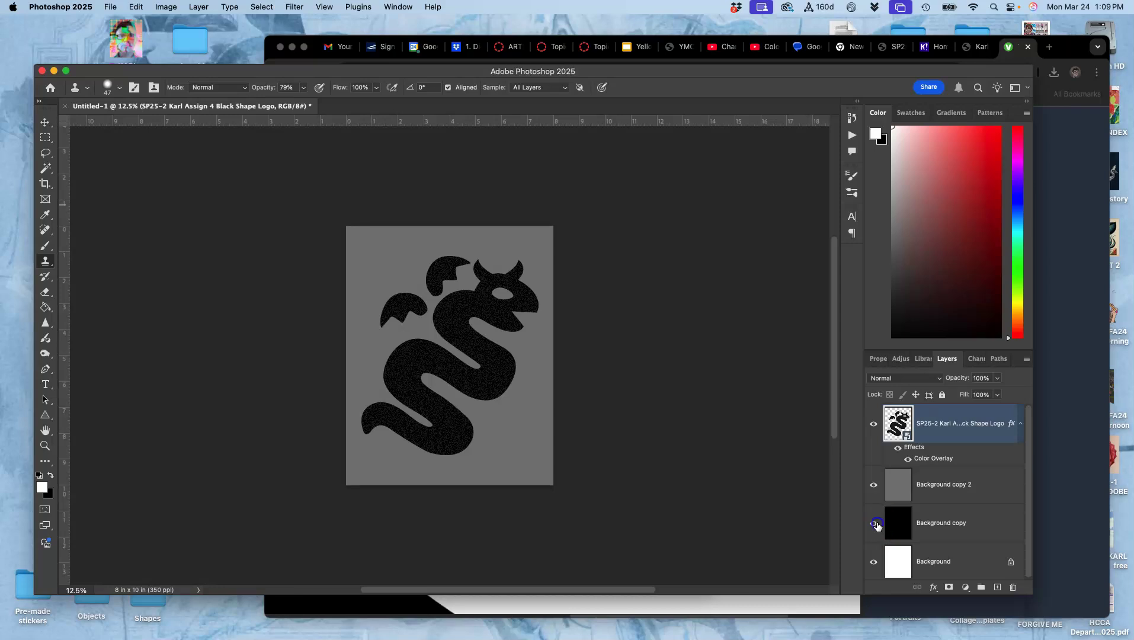
left_click(874, 486)
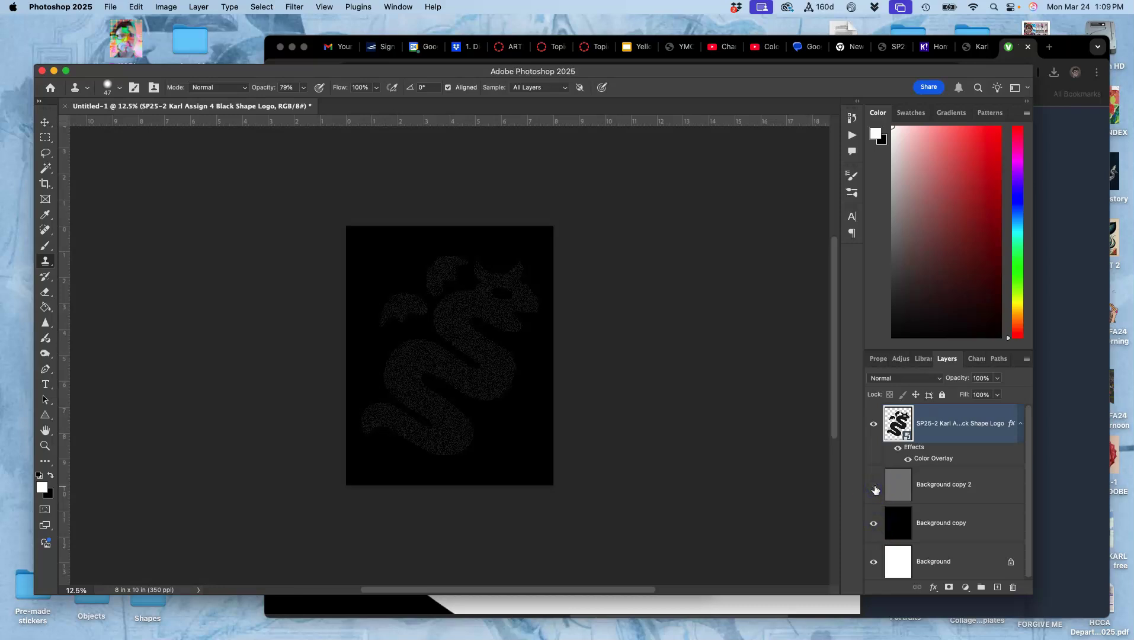
left_click(874, 486)
left_click(875, 524)
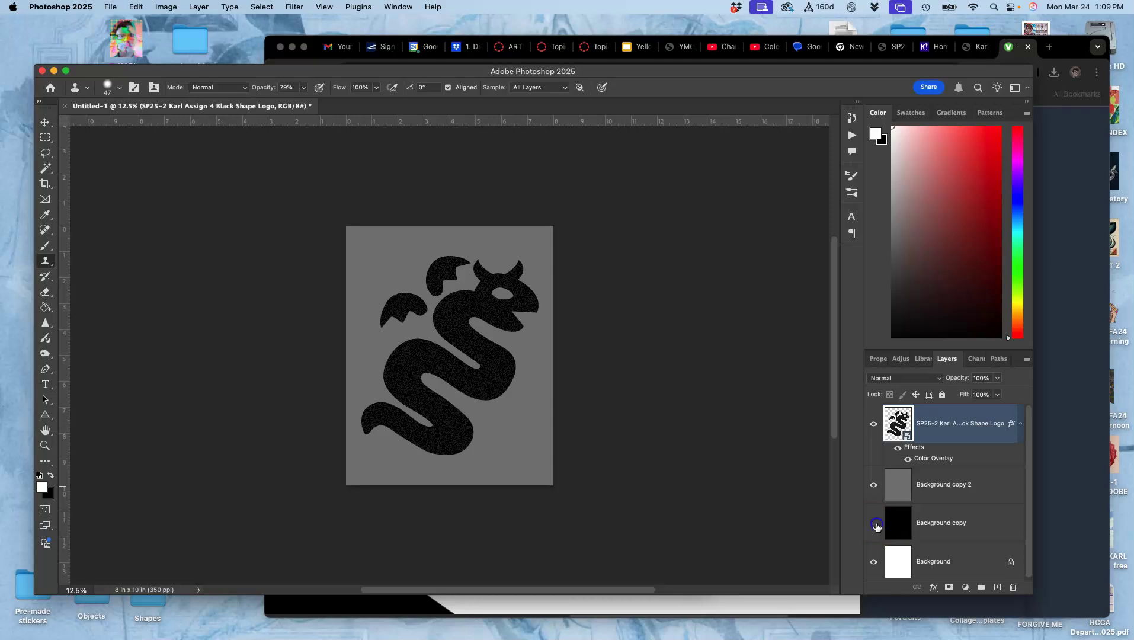
Add a white Stroke effect to the snake logo layer with a size of 35 px
double_click(932, 449)
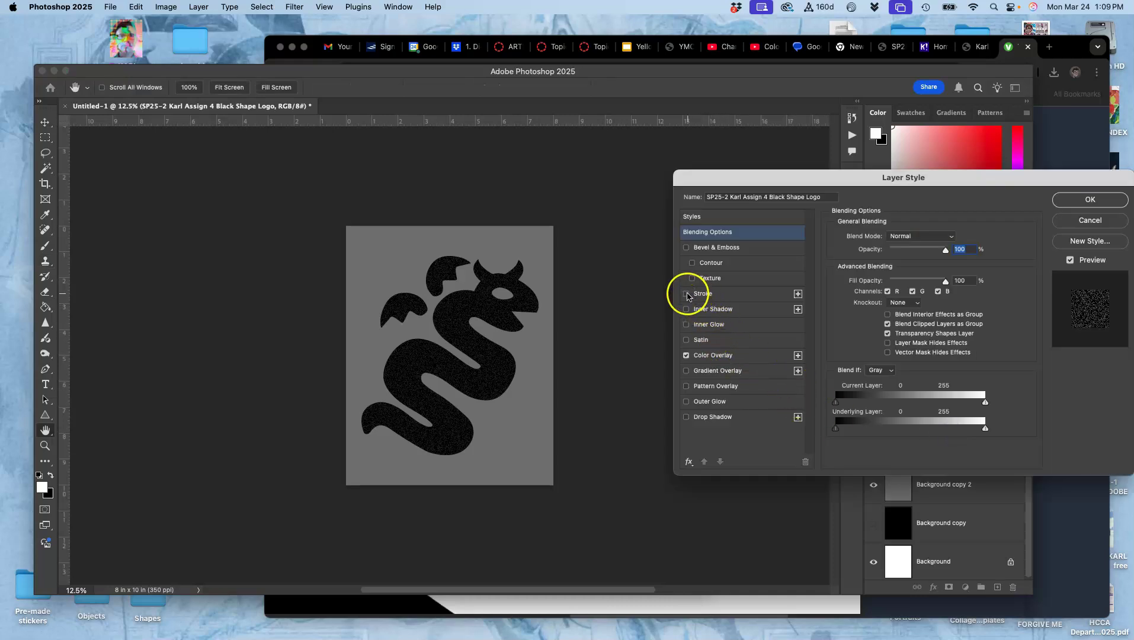
left_click(687, 294)
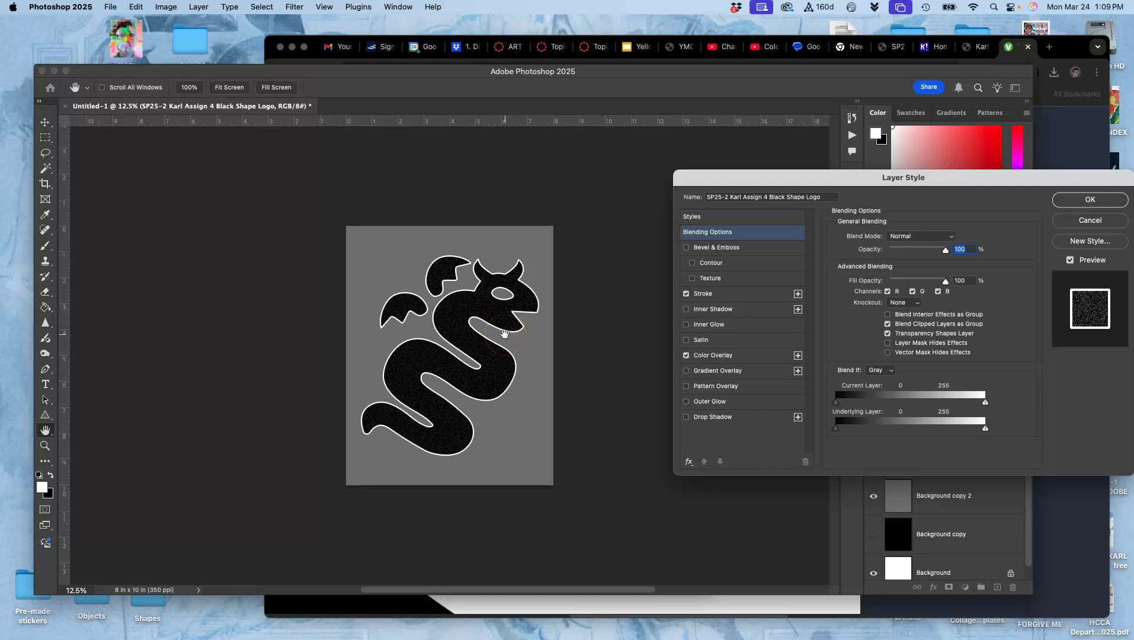
left_click(724, 295)
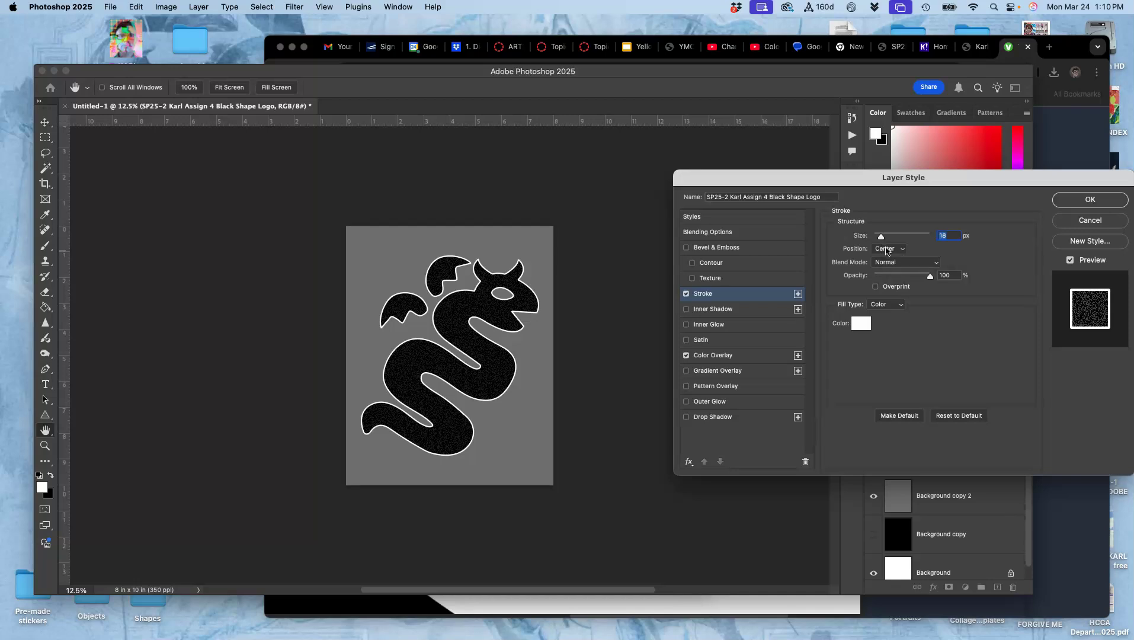
left_click_drag(882, 240, 885, 240)
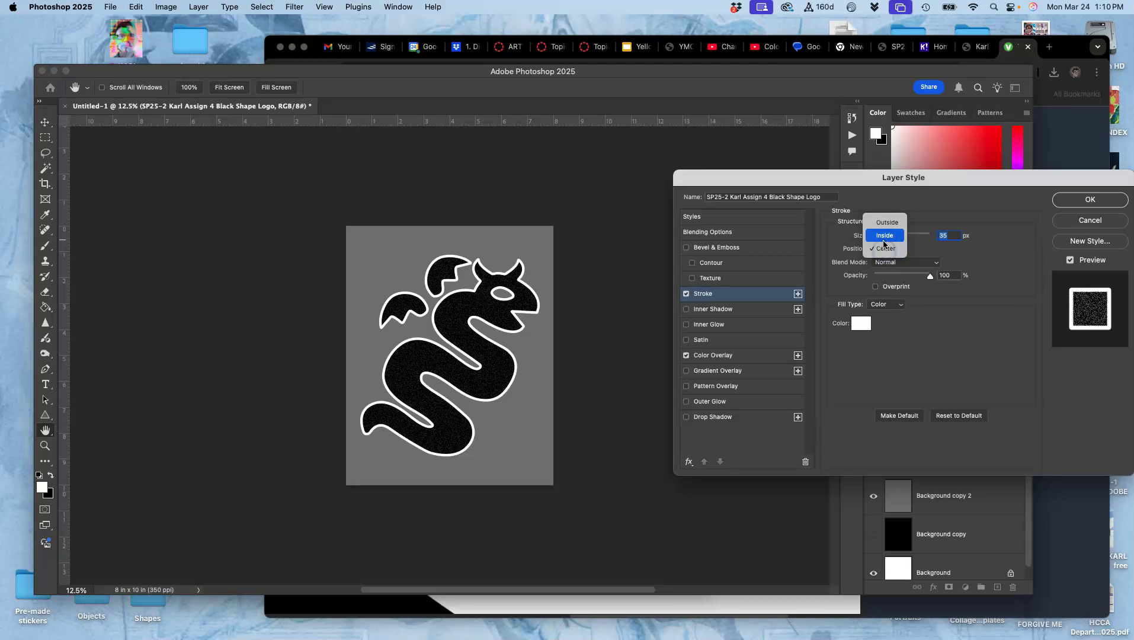
Try the Inside, Outside and Center positions for the logo's stroke
left_click(884, 236)
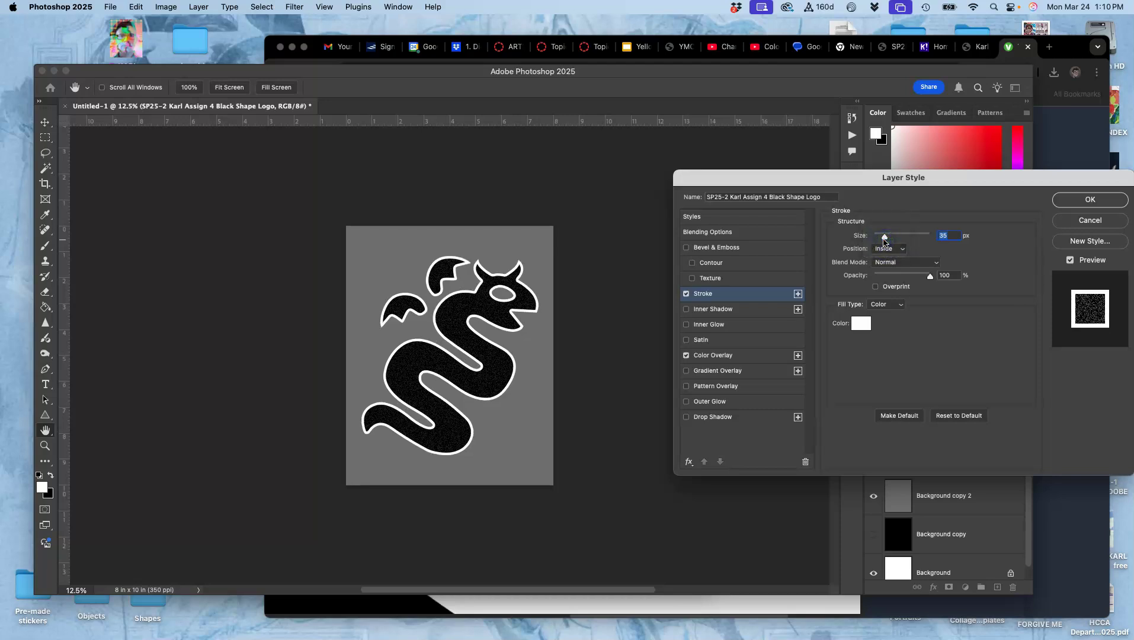
left_click(884, 249)
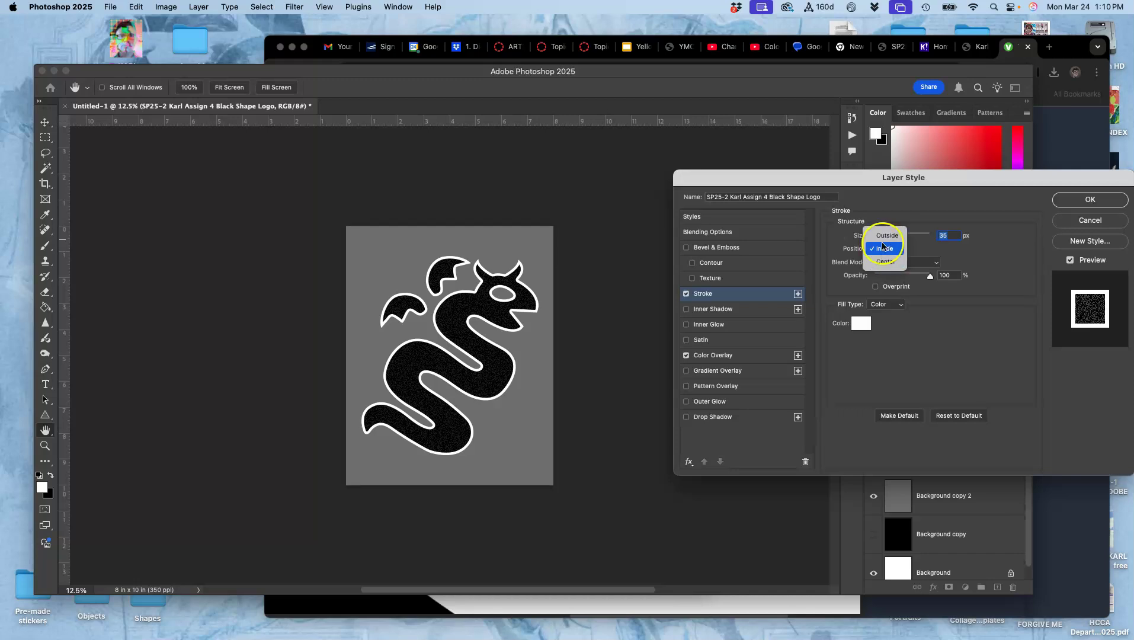
left_click(884, 235)
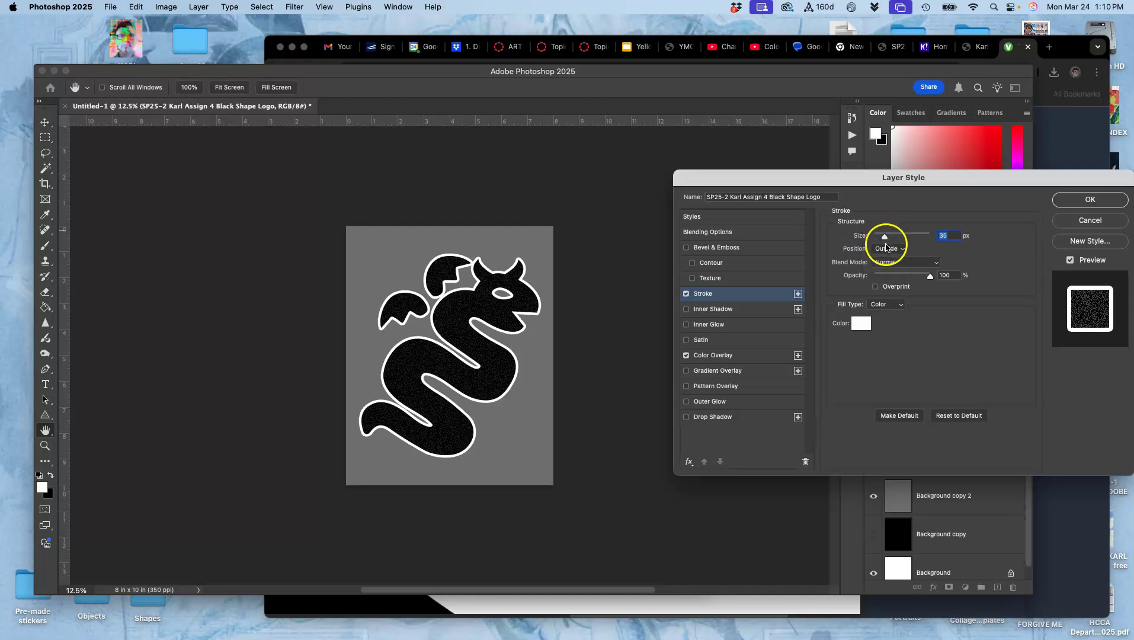
left_click(886, 252)
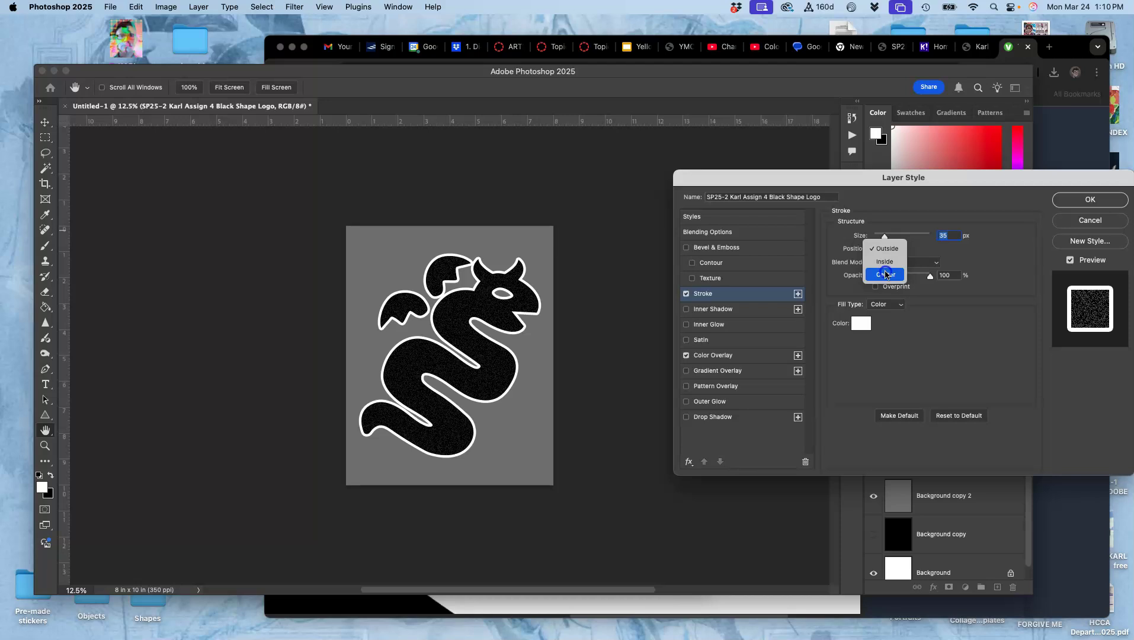
left_click(887, 274)
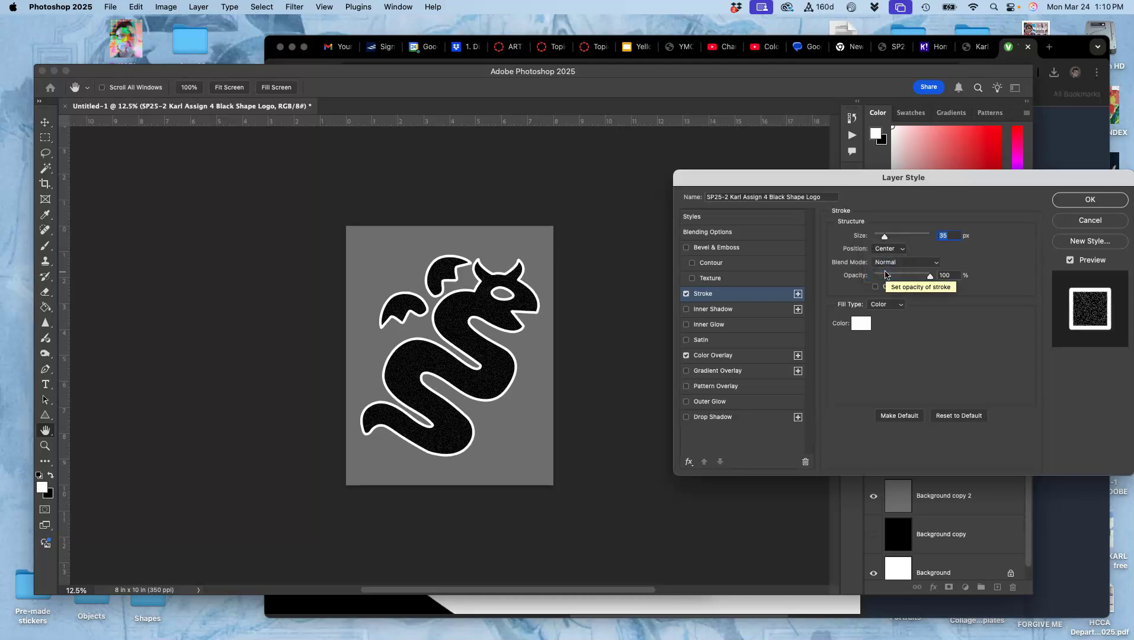
Set the logo's stroke position to Inside and its size to 46 px
left_click(885, 249)
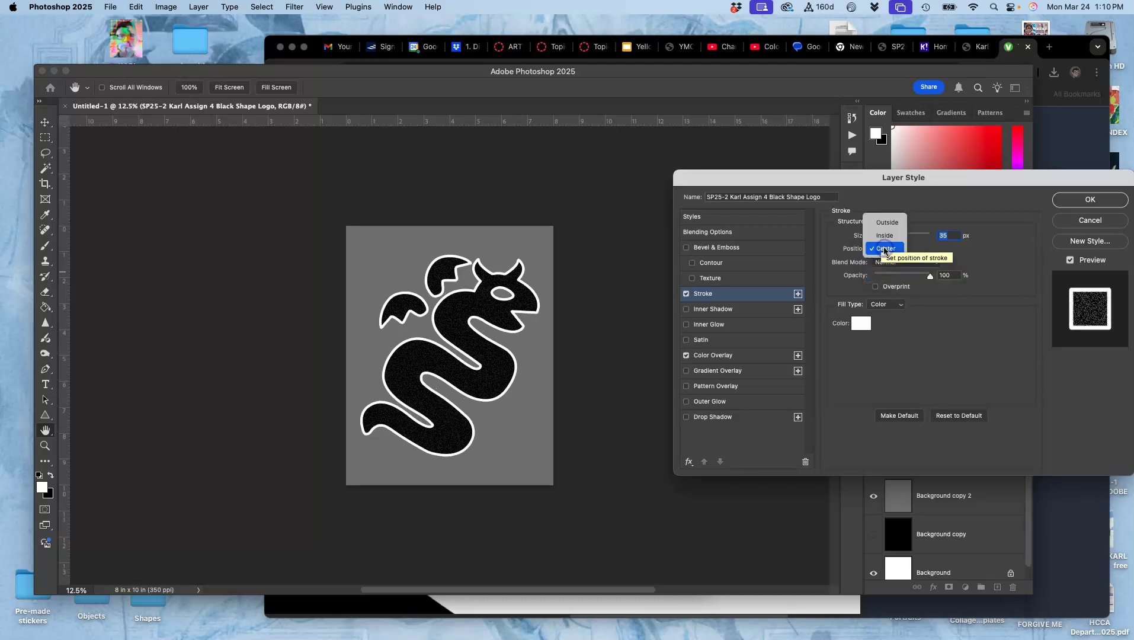
left_click(885, 236)
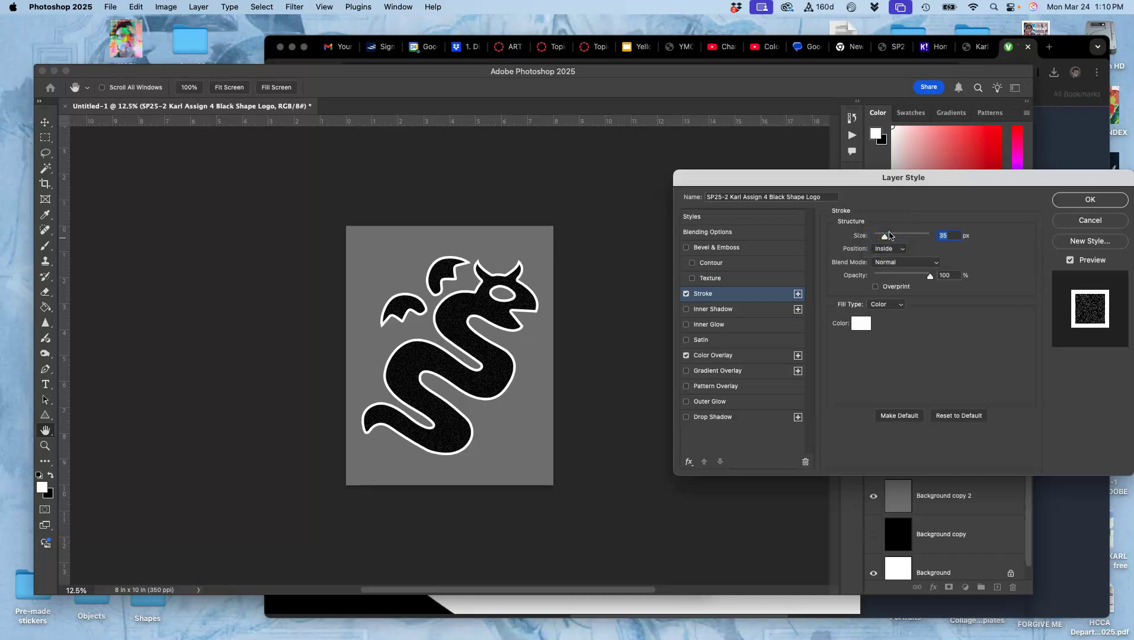
left_click_drag(887, 239, 888, 238)
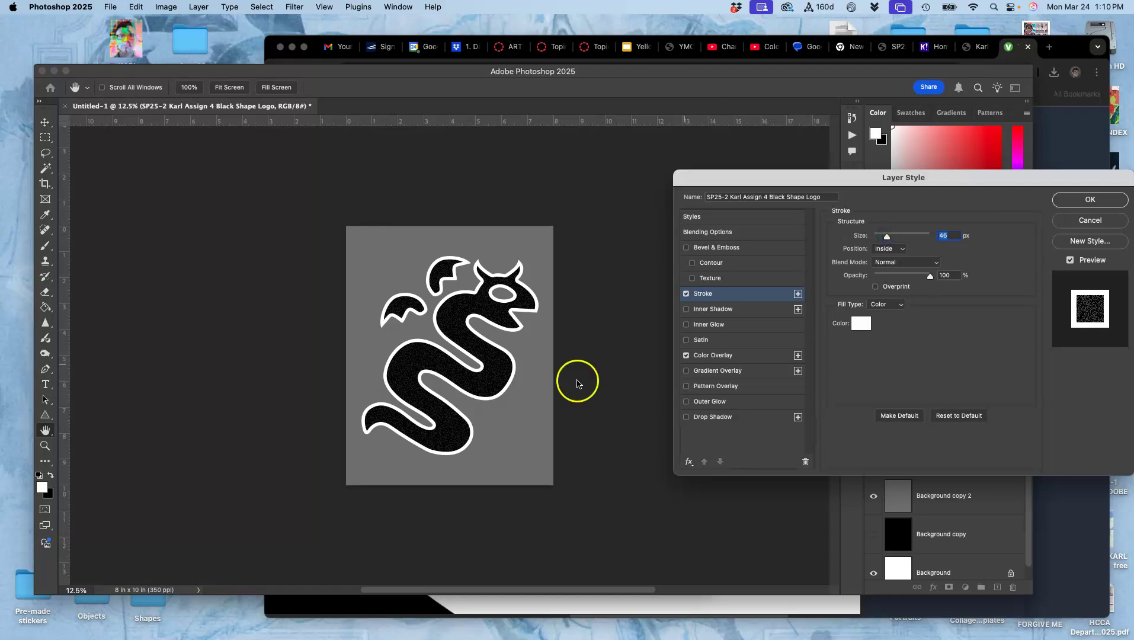
Inspect the white stroke up close along the snake's head, wings and body, and accept the layer style
key("super+equal")
key("super+equal")
key("super+equal")
key("super+equal")
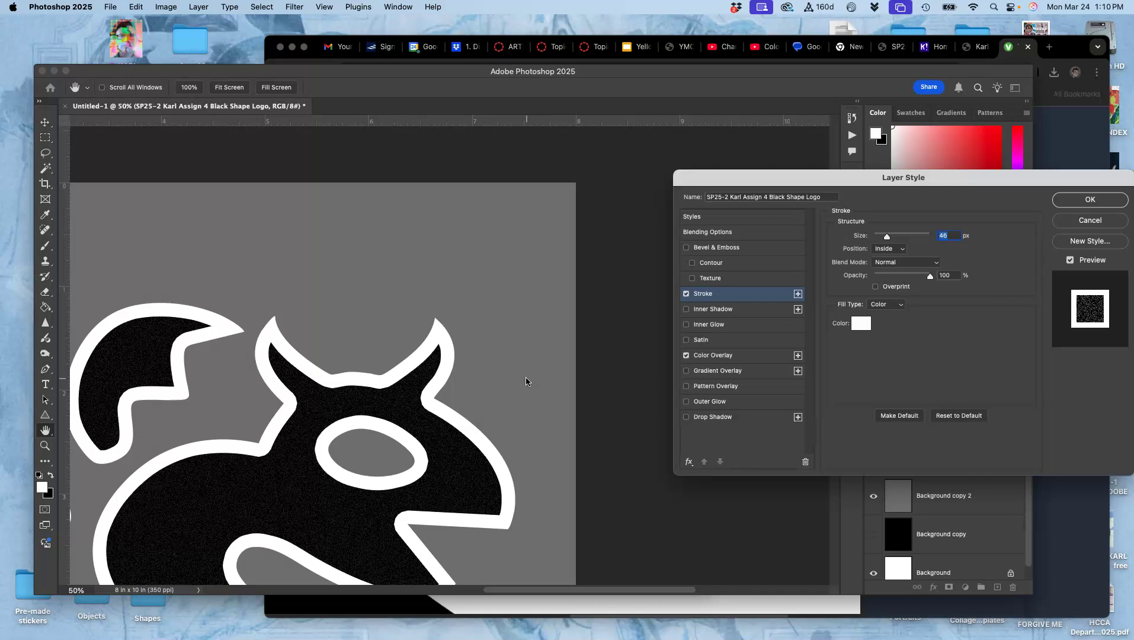
scroll(526, 381, "down", 3)
scroll(526, 382, "left", 2)
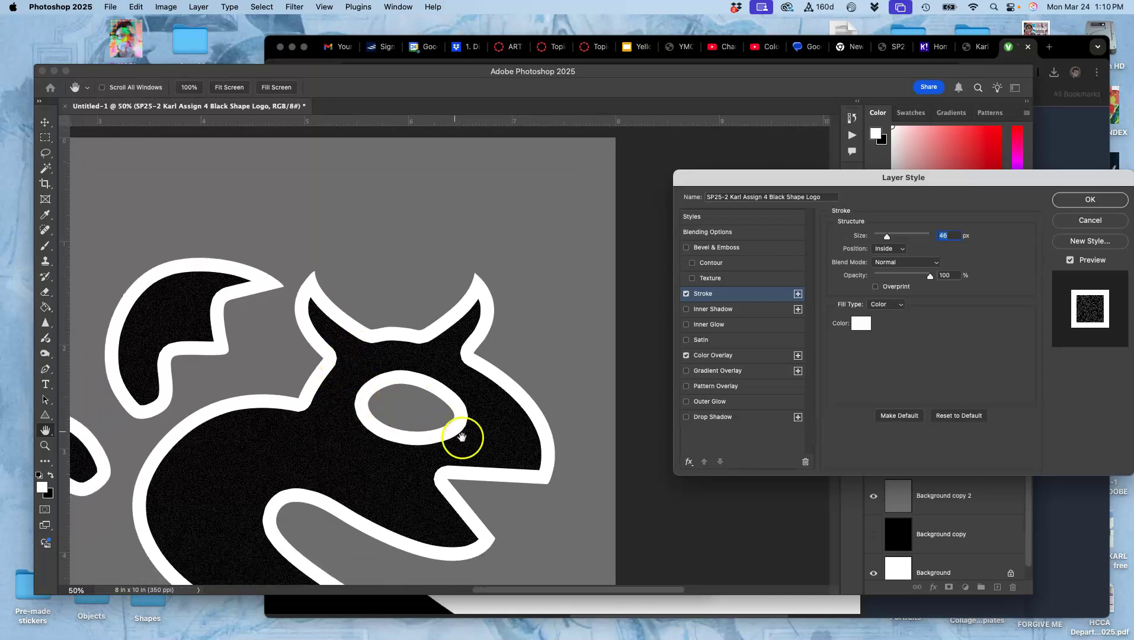
scroll(380, 507, "down", 5)
scroll(380, 506, "left", 4)
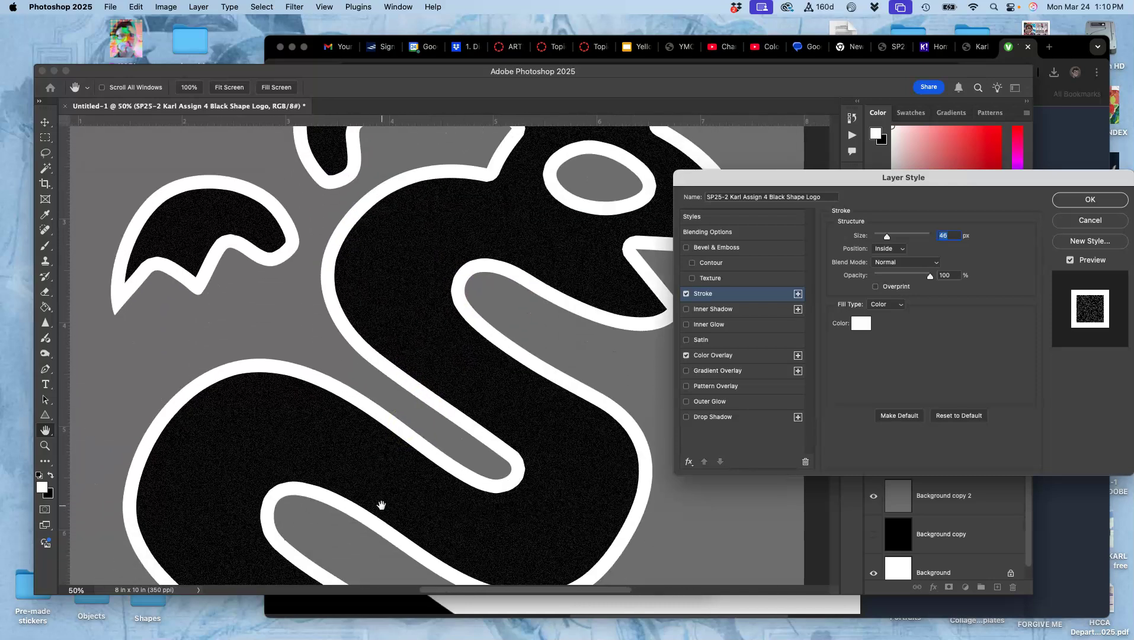
scroll(381, 506, "down", 4)
scroll(381, 505, "down", 2)
key("super+minus")
key("super+minus")
key("super+minus")
scroll(382, 505, "right", 1)
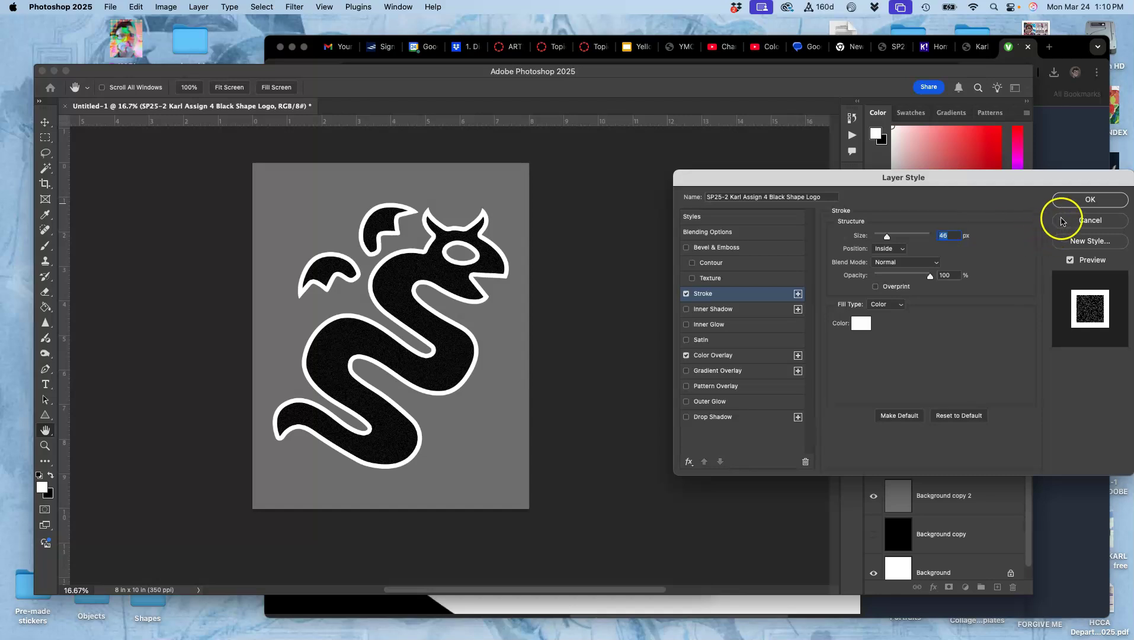
left_click(1089, 200)
Compare the outlined snake logo on the black and gray backgrounds by toggling the visibility of those layers
left_click(874, 534)
left_click(874, 497)
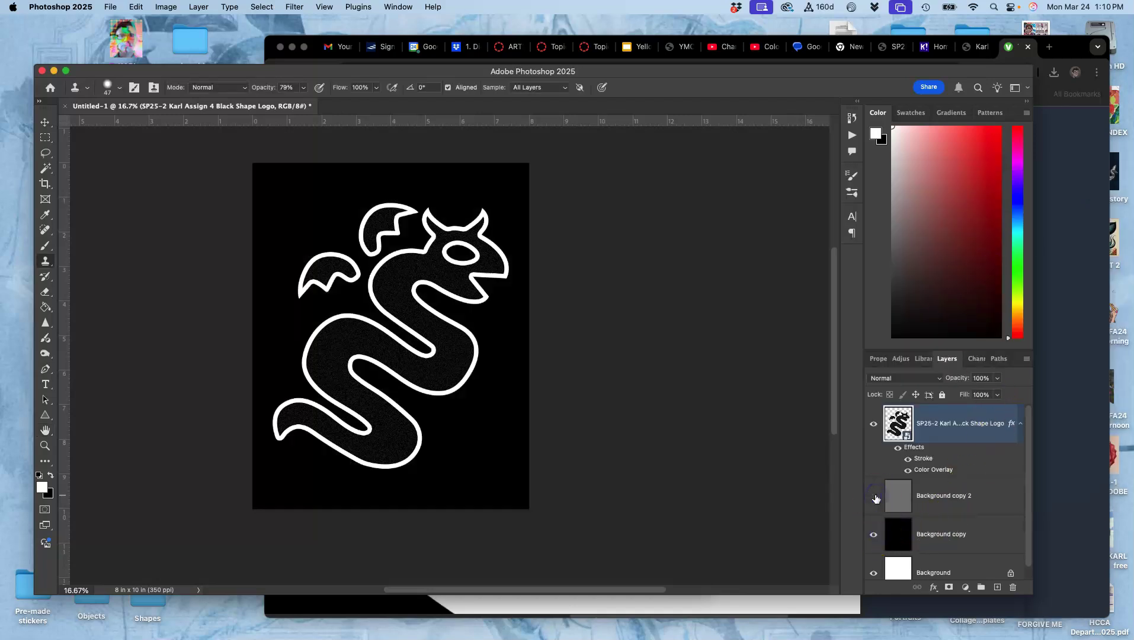
left_click(876, 498)
left_click(875, 498)
left_click(876, 498)
Hide the black, gray and white background layers so only the outlined snake logo layer is shown
left_click(877, 534)
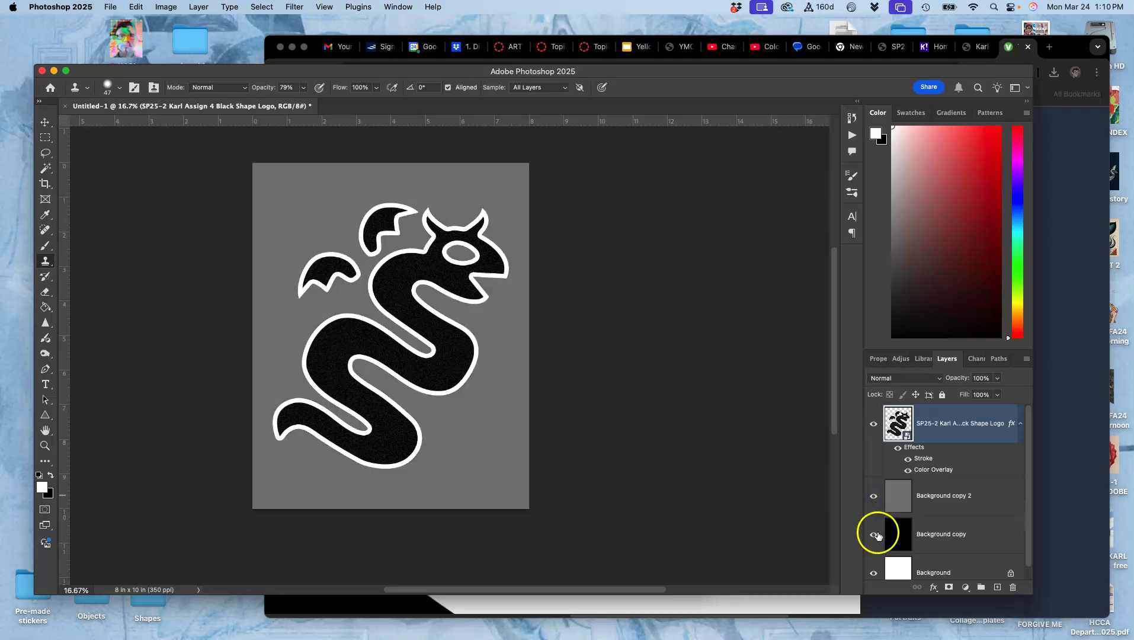
left_click(874, 497)
left_click(874, 572)
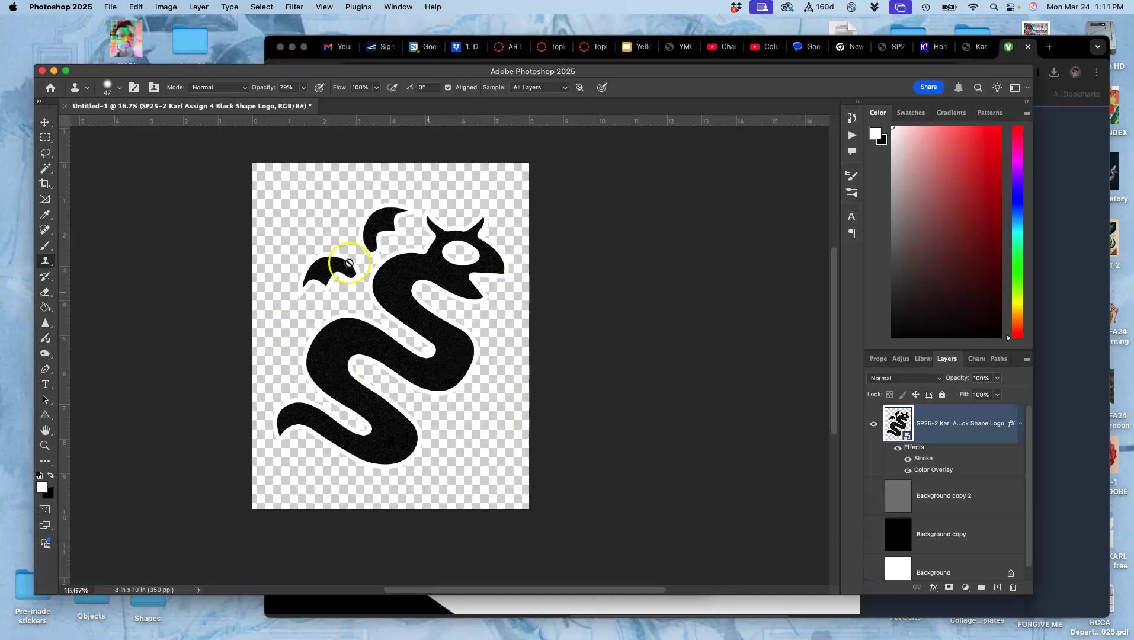
Save a PNG copy of the transparent logo to the desktop, ending its name in "Assign 4 Black Shape Symbol" and using large file size
left_click(110, 6)
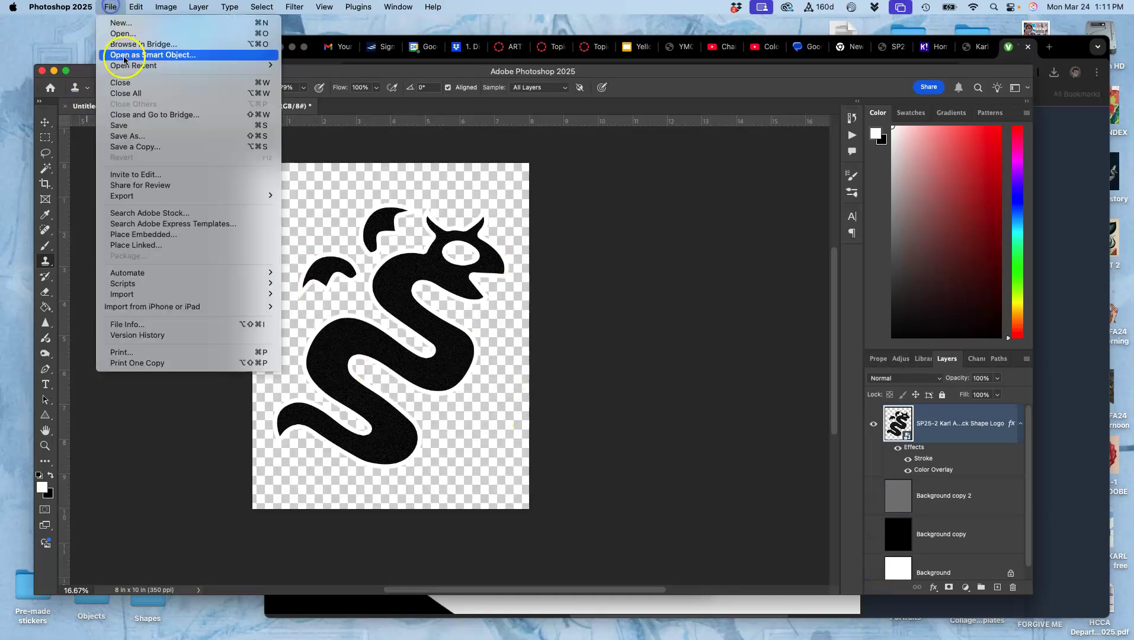
left_click(124, 147)
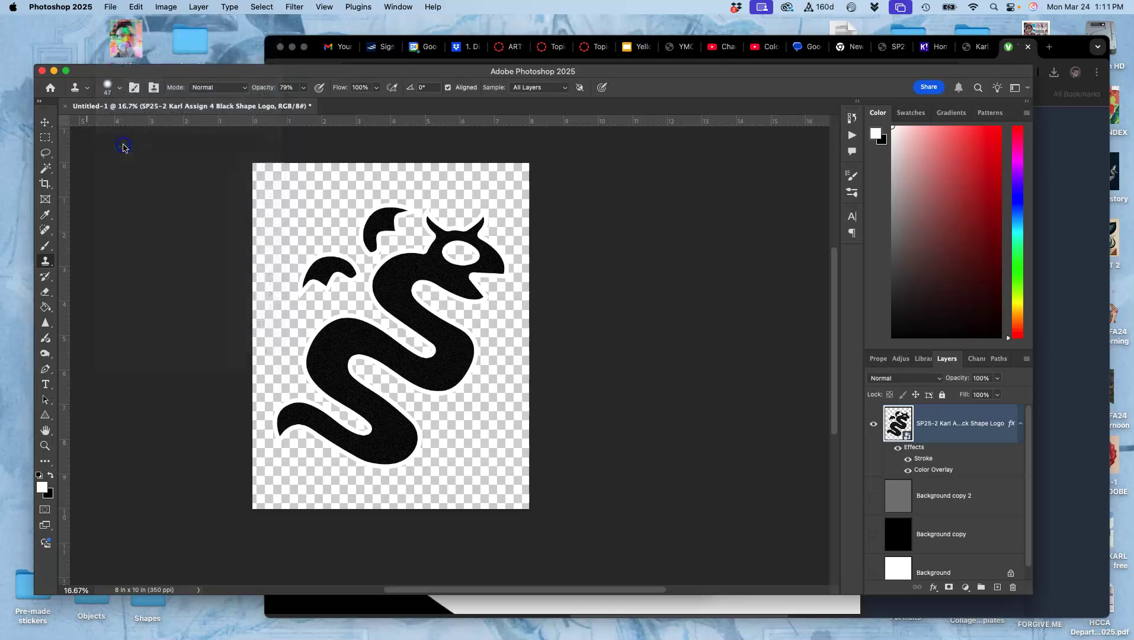
left_click(551, 256)
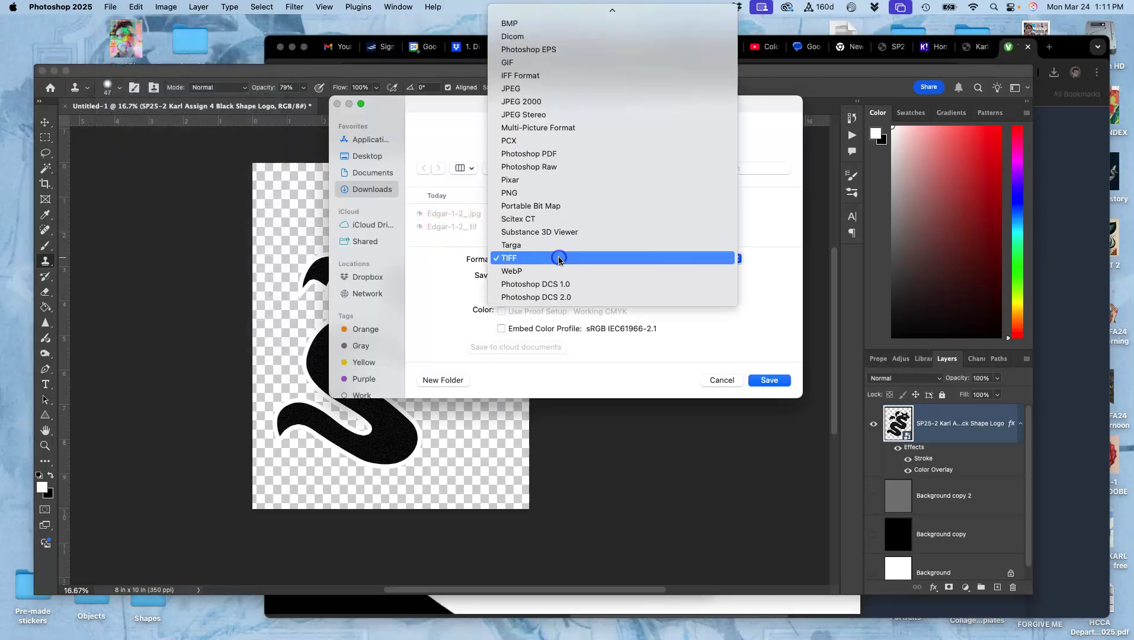
left_click(551, 193)
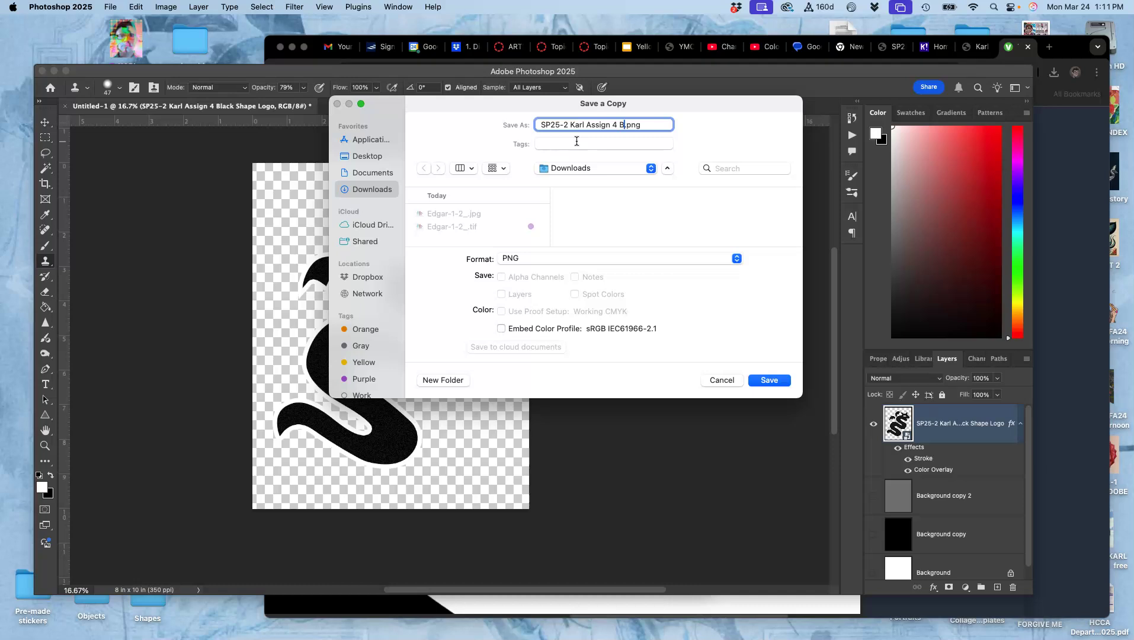
type("ape Symbol")
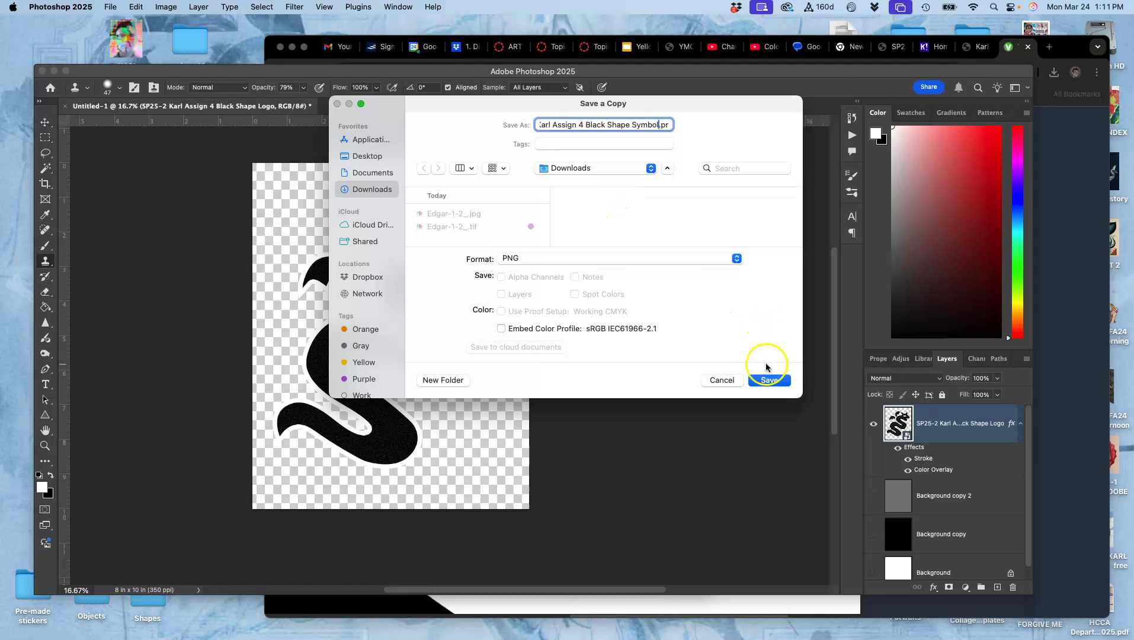
key("super+d")
left_click(776, 382)
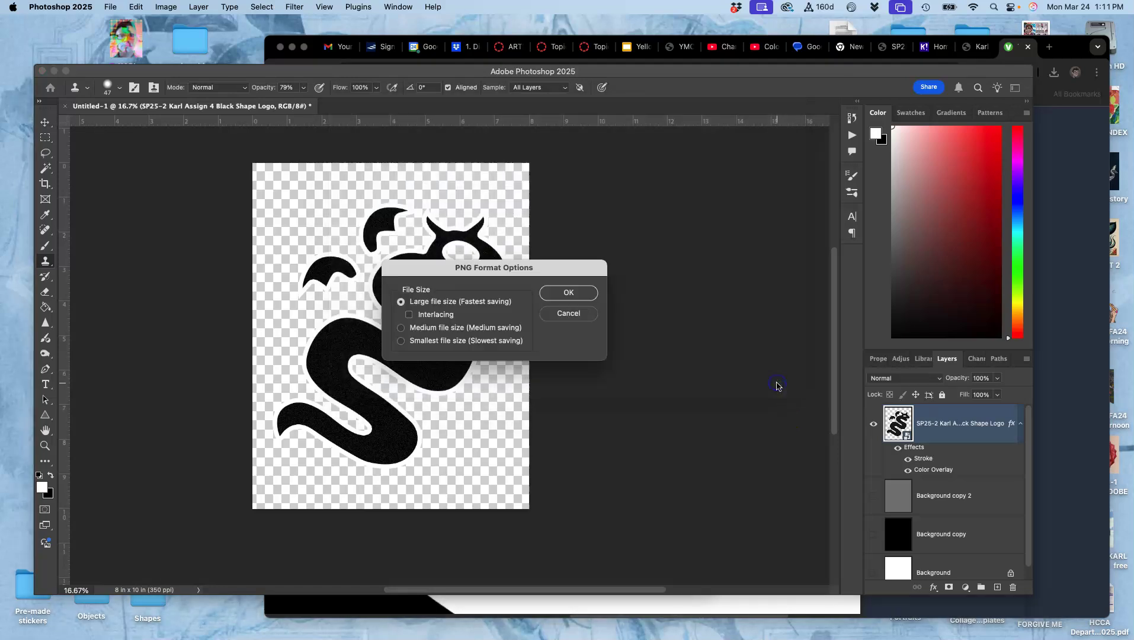
left_click(578, 293)
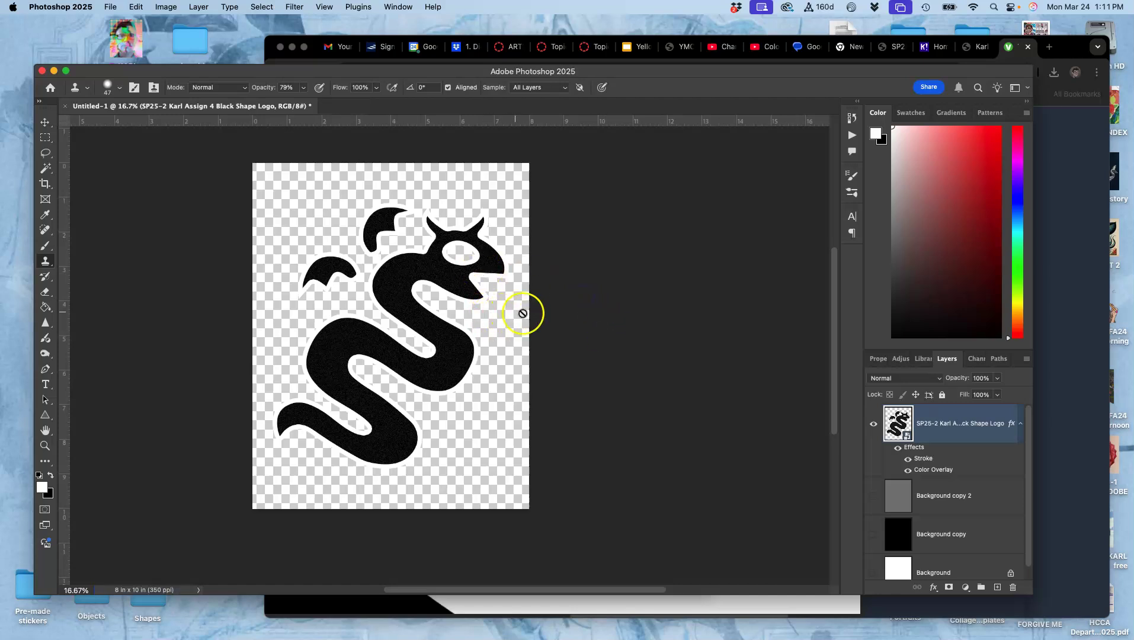
Show the desktop, move the exported logo PNG beside the morning videos folder, tag it orange, and return to Photoshop
key("F11")
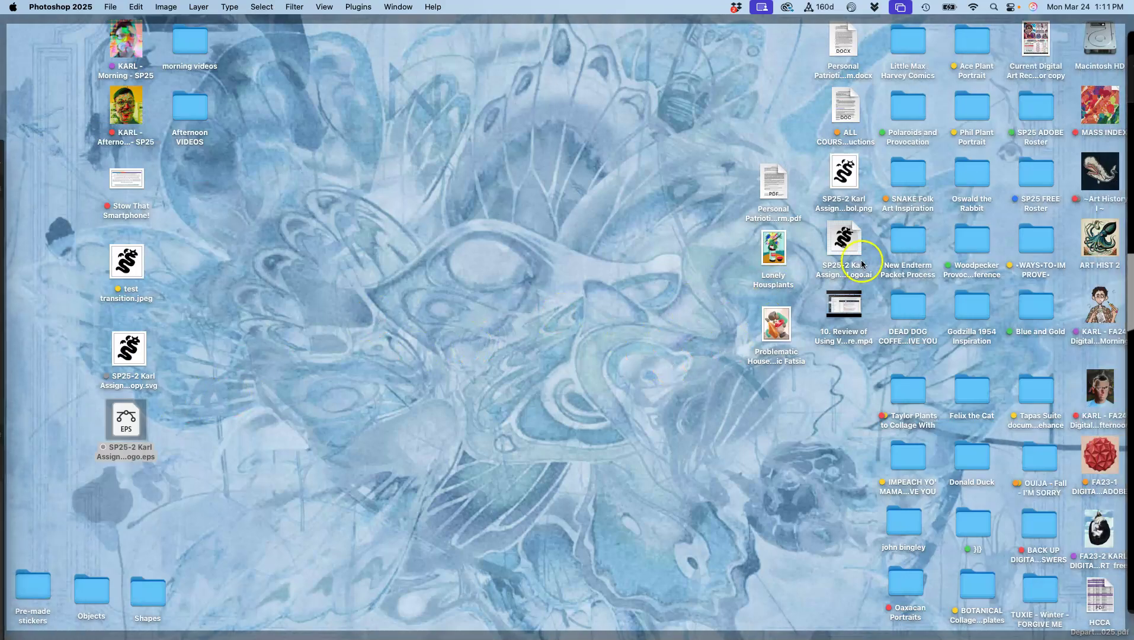
left_click_drag(846, 181, 300, 104)
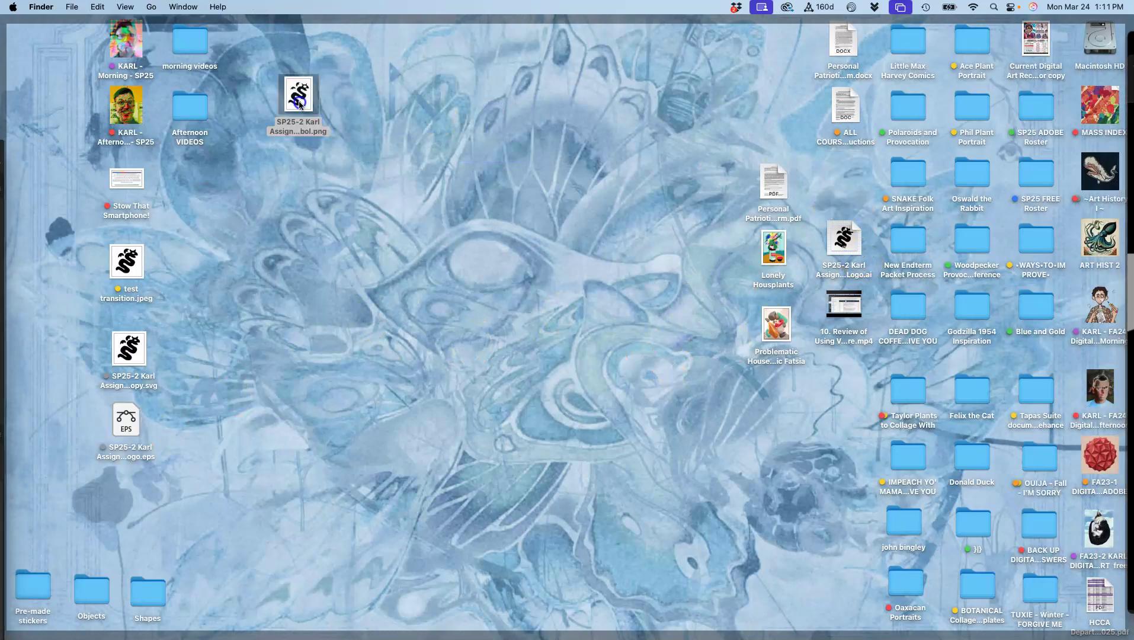
right_click(299, 105)
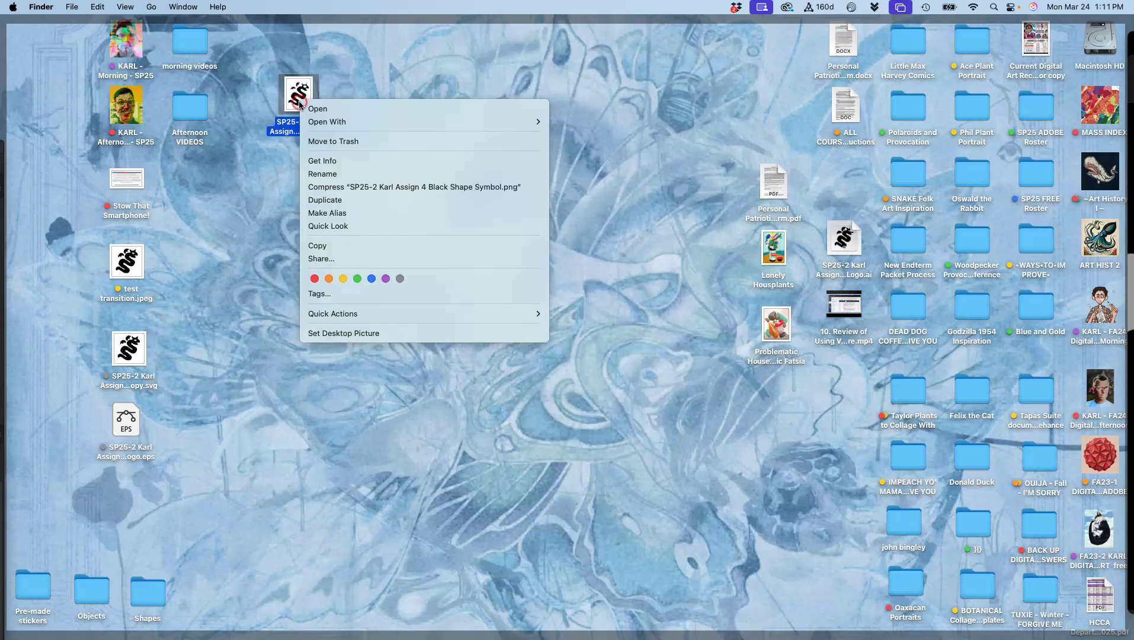
left_click(334, 282)
left_click_drag(299, 107, 269, 78)
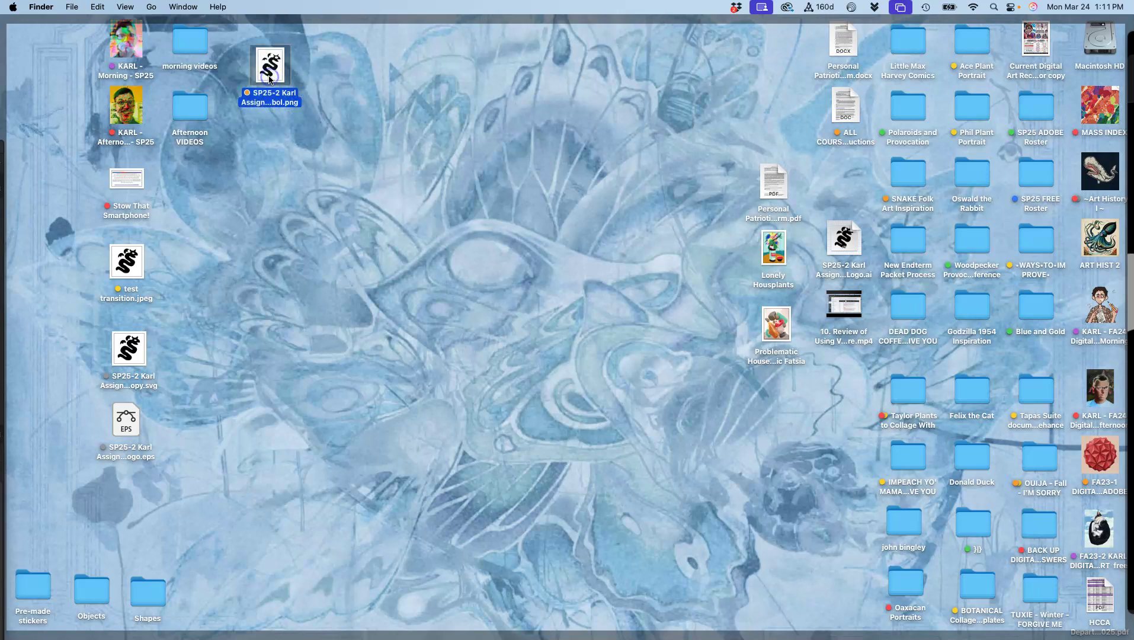
left_click(276, 76)
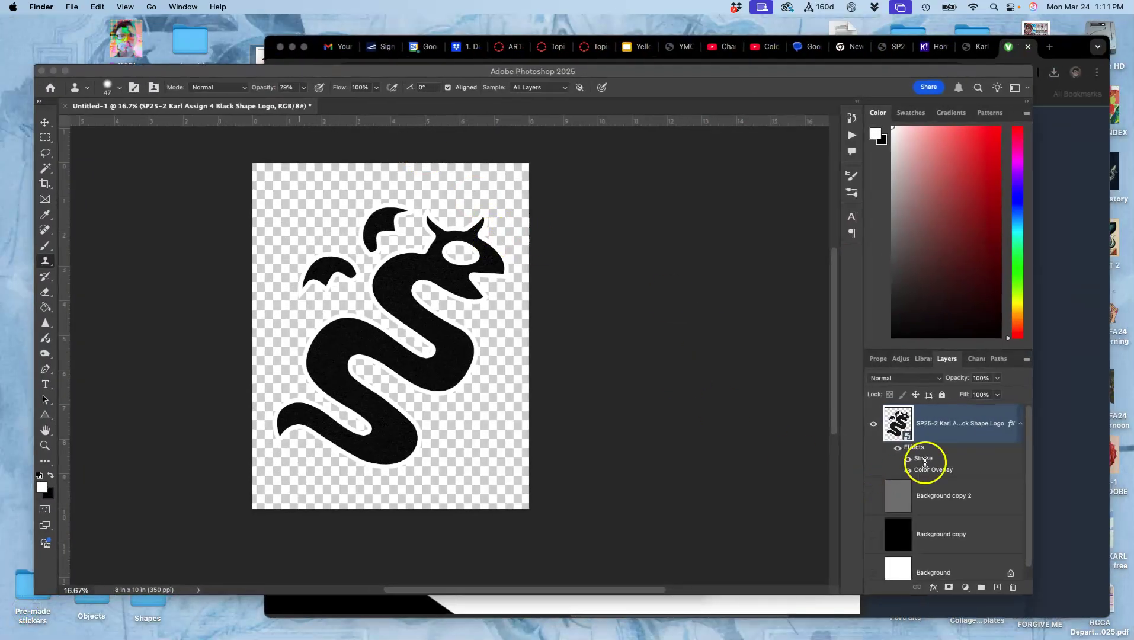
Duplicate the outlined snake logo layer and show the gray background layer beneath it
left_click(948, 441)
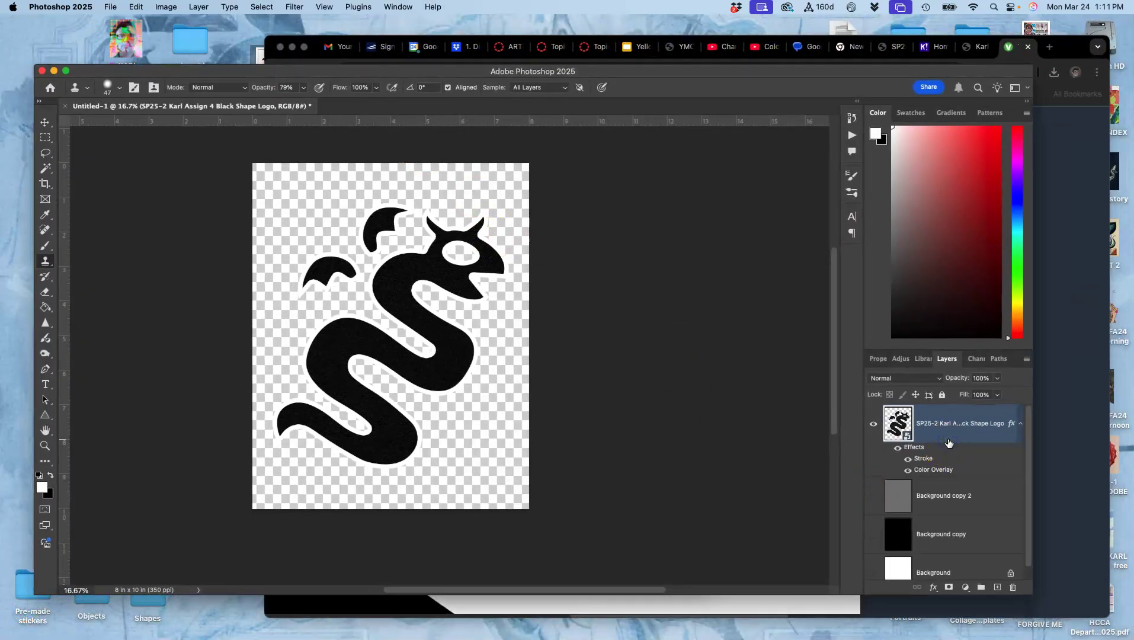
key("super+j")
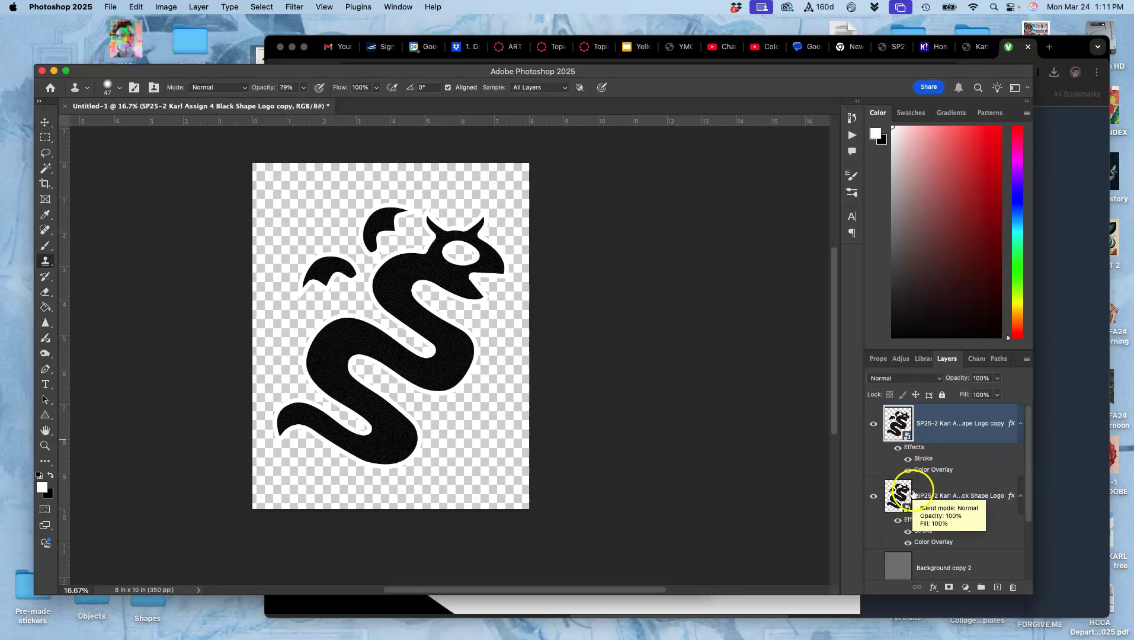
left_click(875, 568)
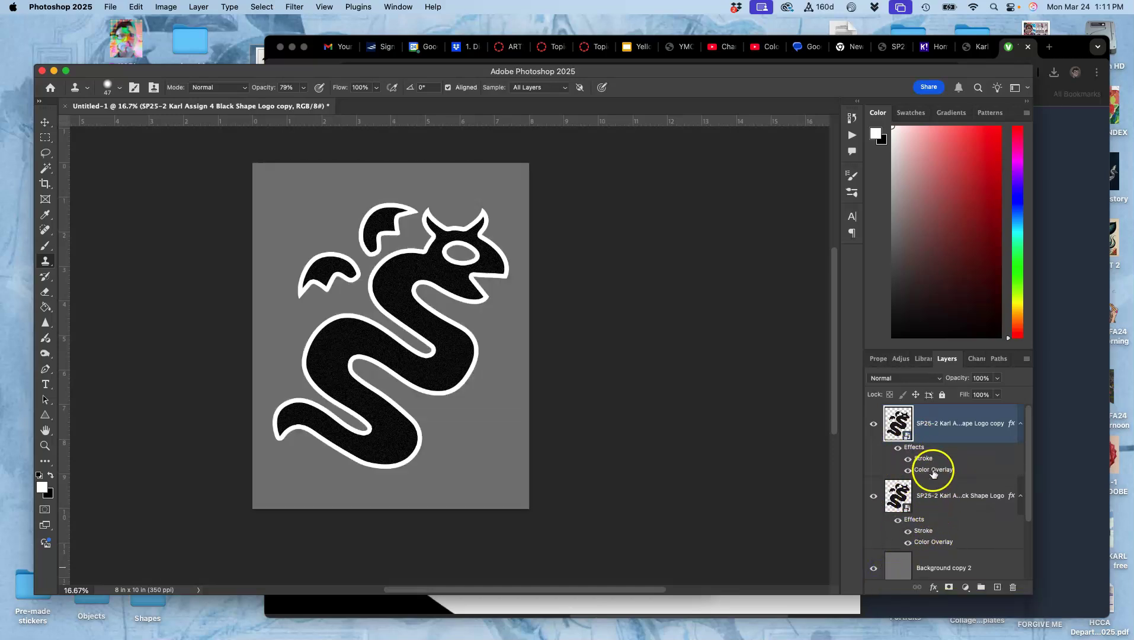
Set the duplicate logo's Color Overlay to Normal blend mode and 100% opacity
double_click(961, 447)
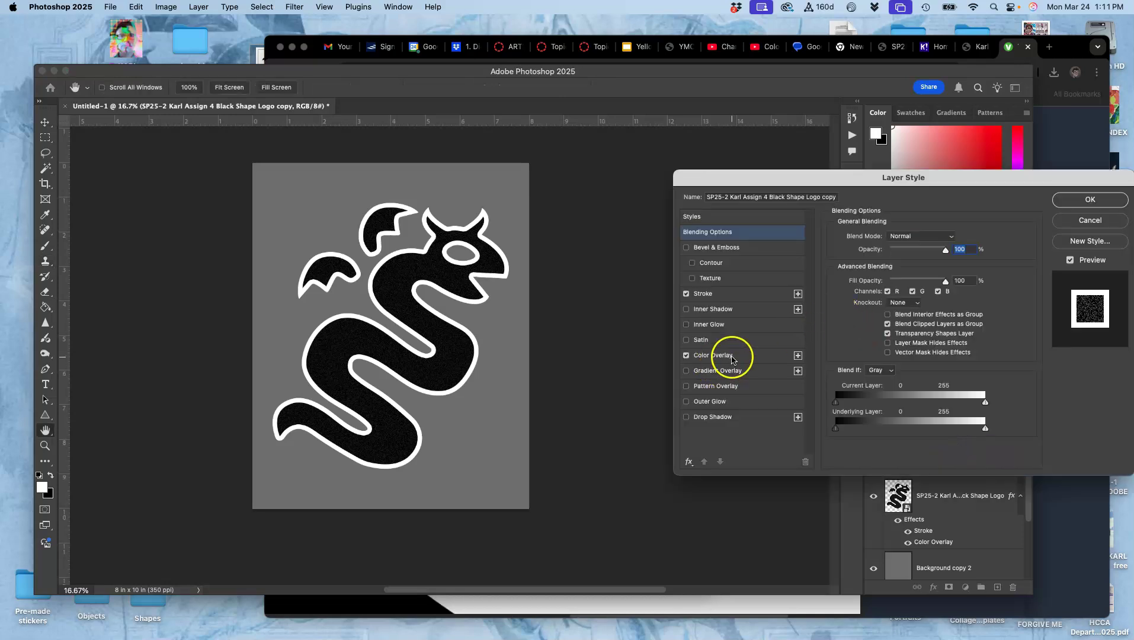
left_click(686, 355)
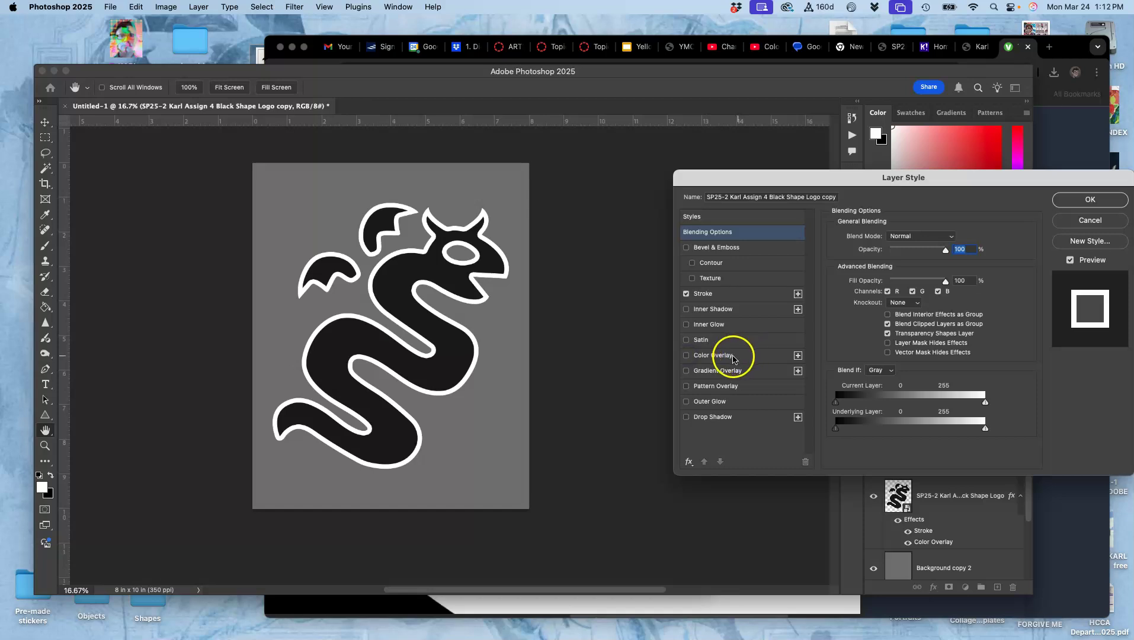
left_click(686, 355)
left_click(744, 354)
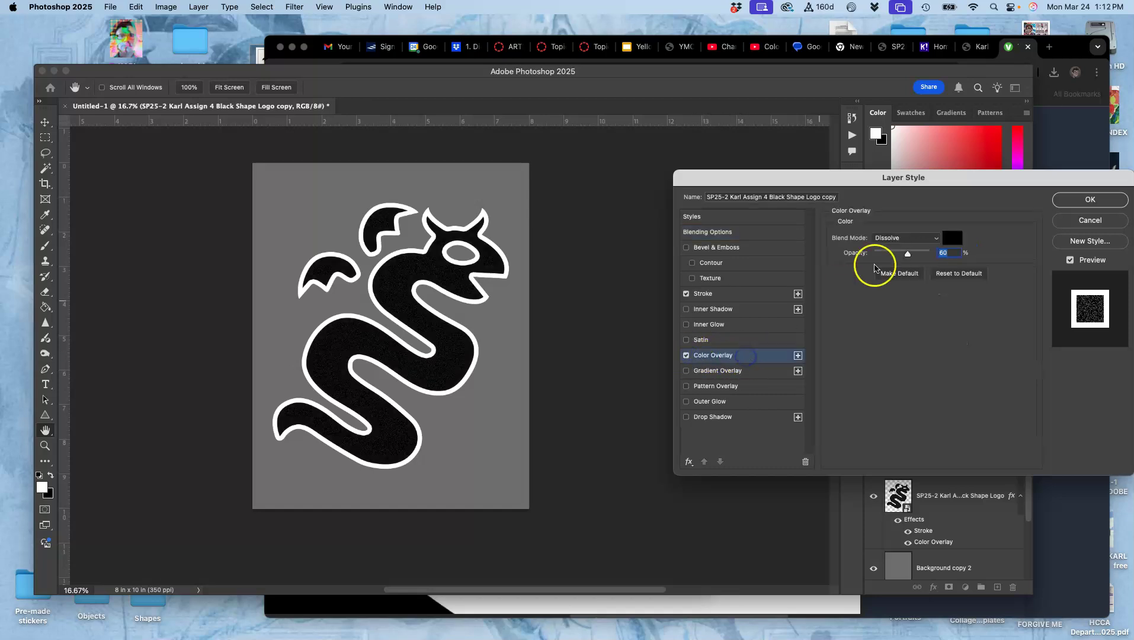
left_click(931, 238)
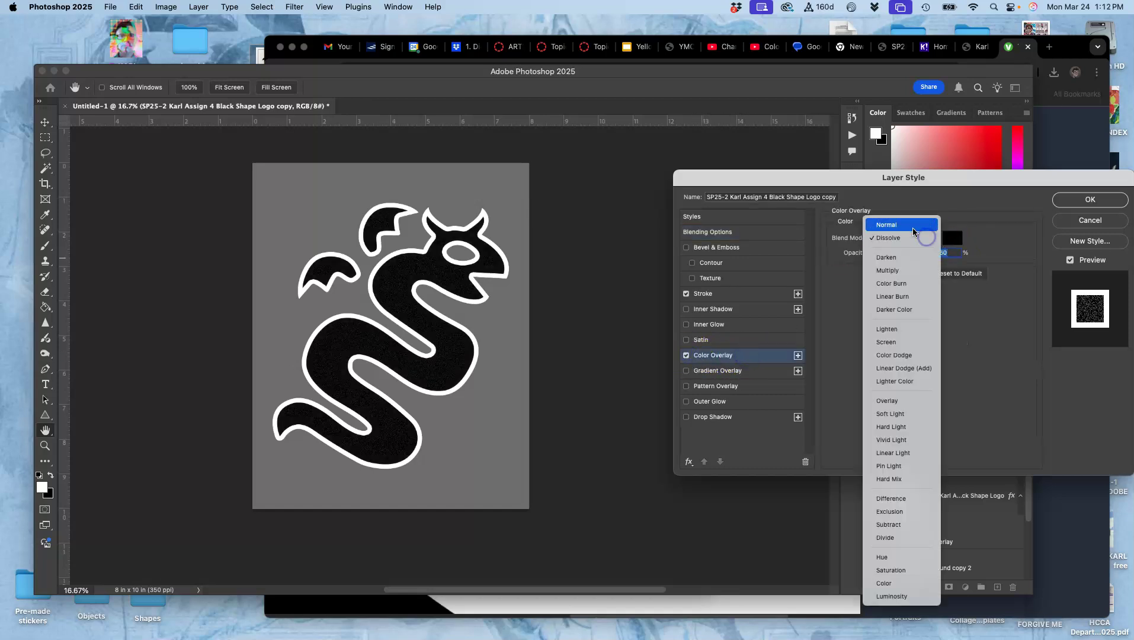
left_click(913, 225)
left_click_drag(909, 254, 946, 256)
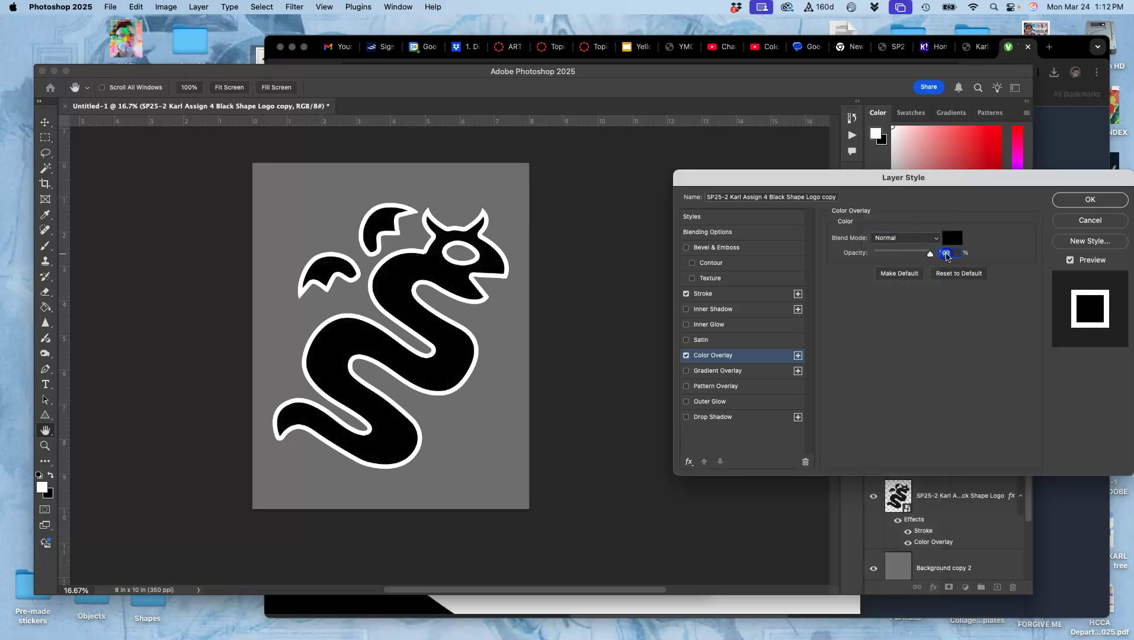
Change the duplicate's overlay color to light blue 4ebed6, accept the style, and check the logo with and without the gray background
left_click(958, 239)
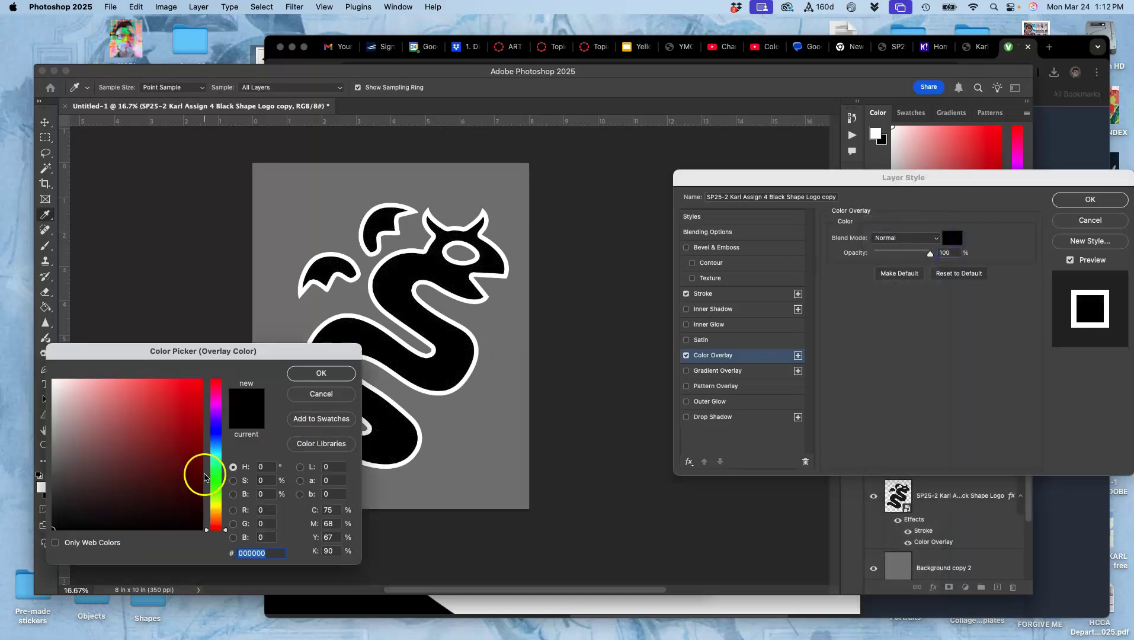
left_click(215, 439)
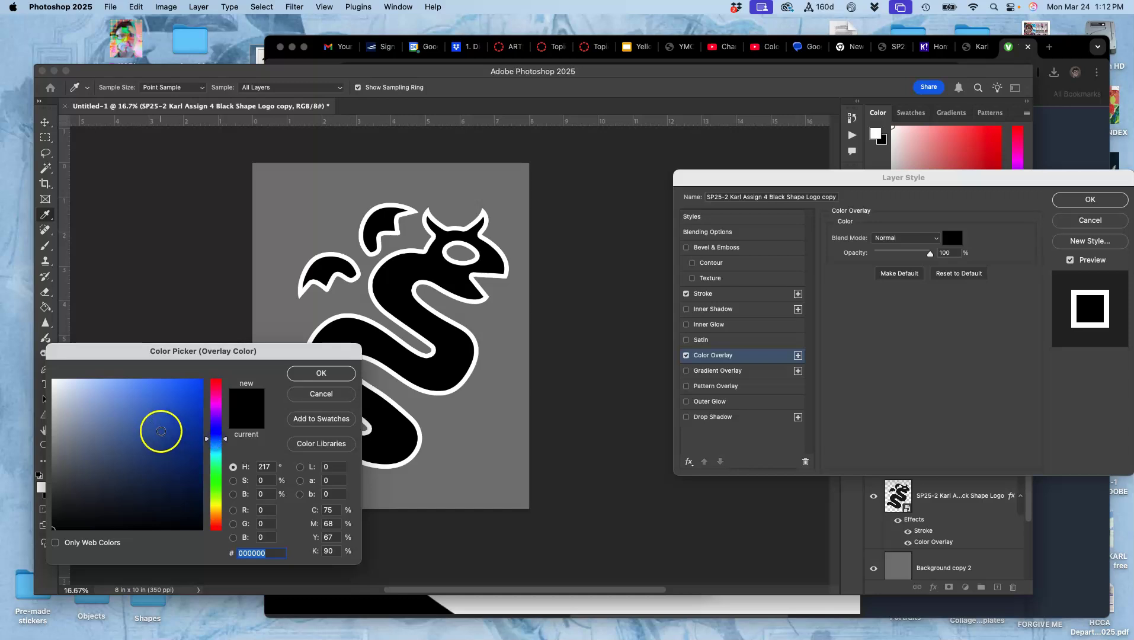
left_click_drag(216, 452, 217, 450)
left_click(169, 443)
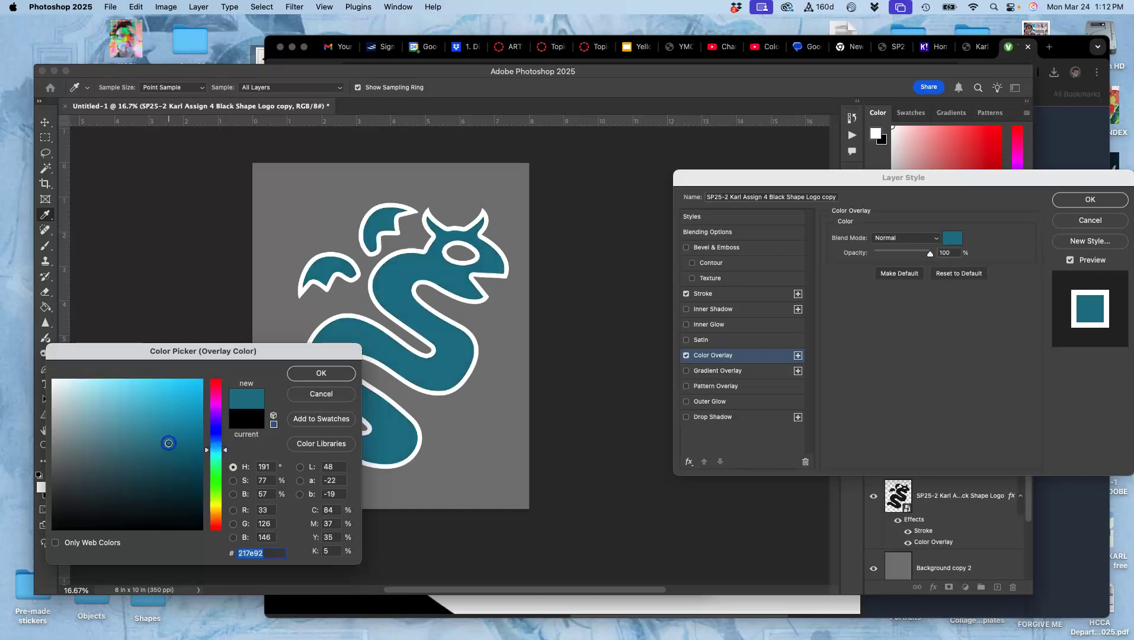
left_click_drag(160, 449, 147, 403)
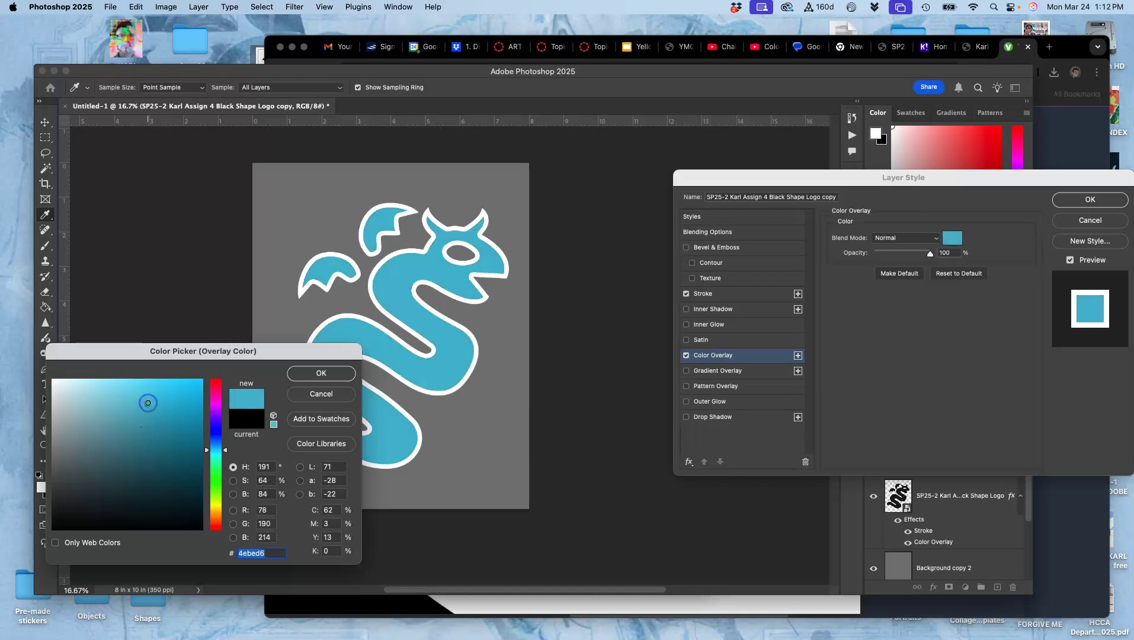
left_click(321, 373)
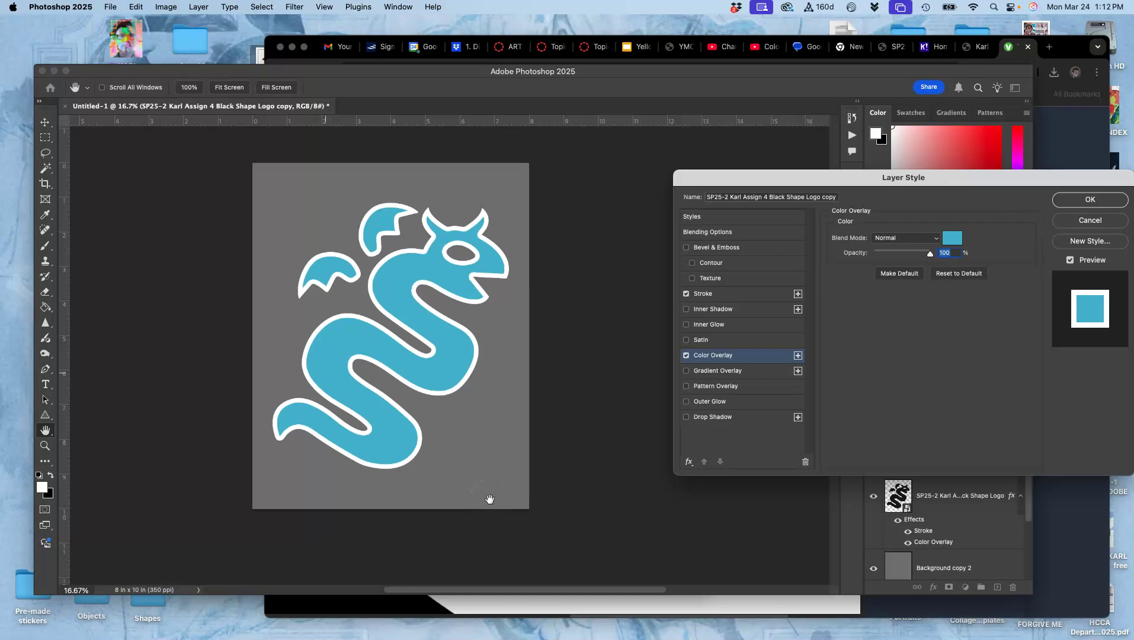
left_click(1104, 203)
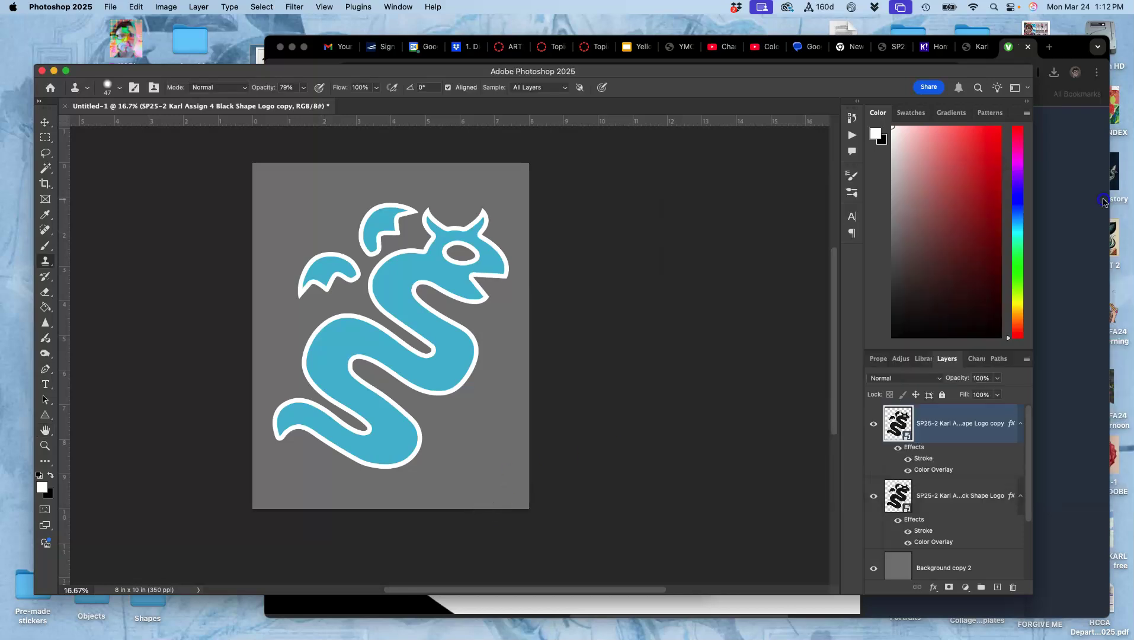
left_click(874, 568)
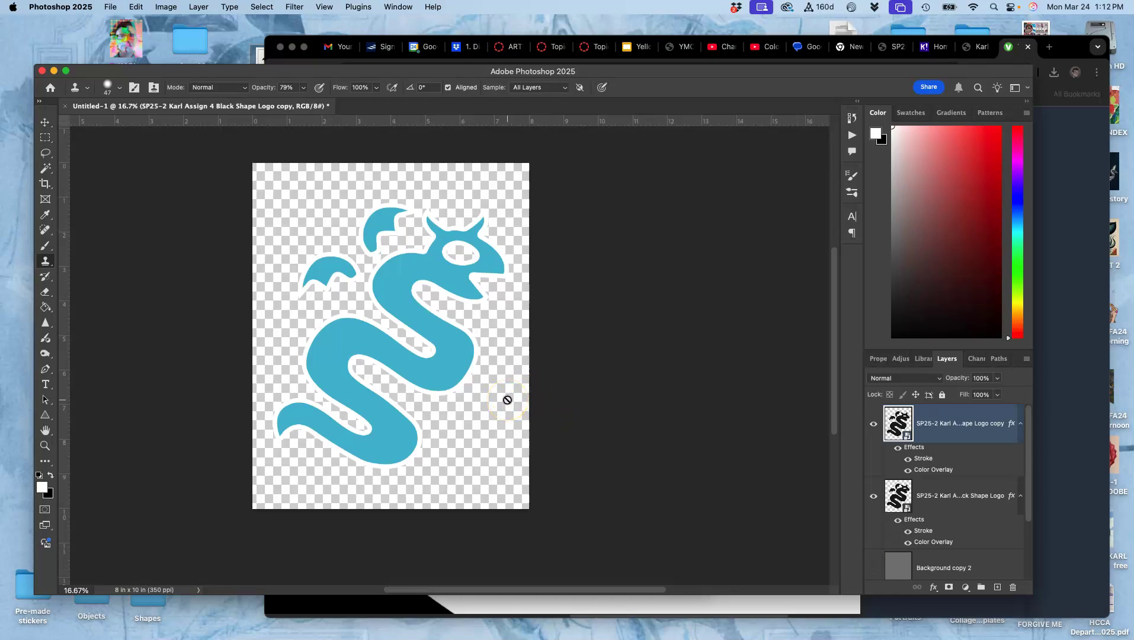
left_click(874, 568)
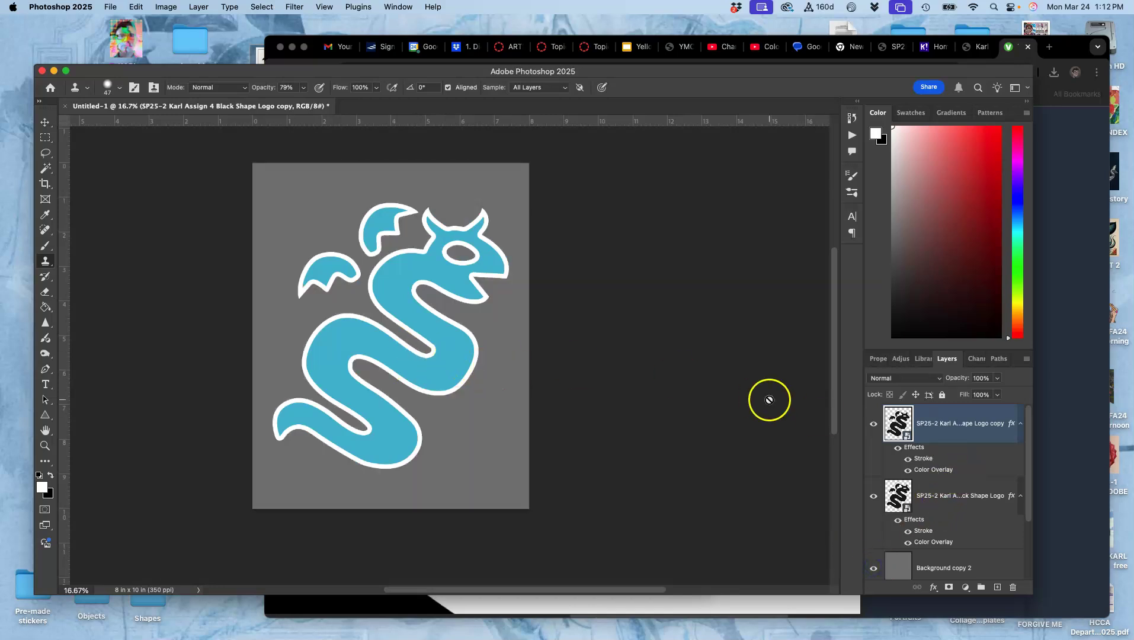
Replace the duplicate logo's Color Overlay with a Gradient Overlay in its layer style
double_click(977, 459)
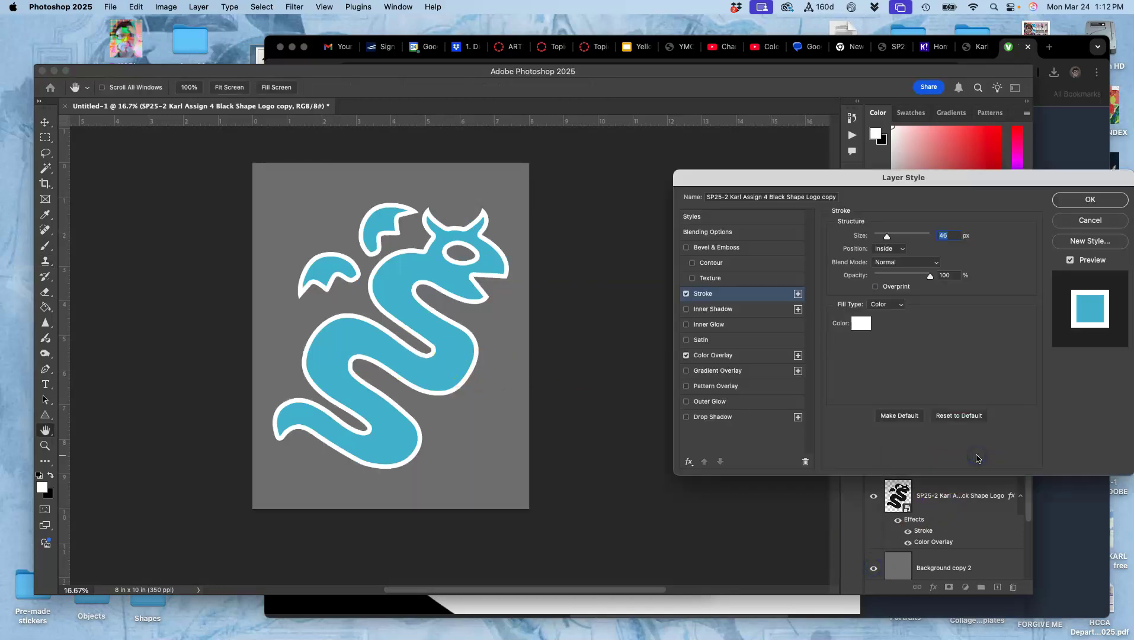
left_click(686, 371)
left_click(686, 355)
left_click(712, 371)
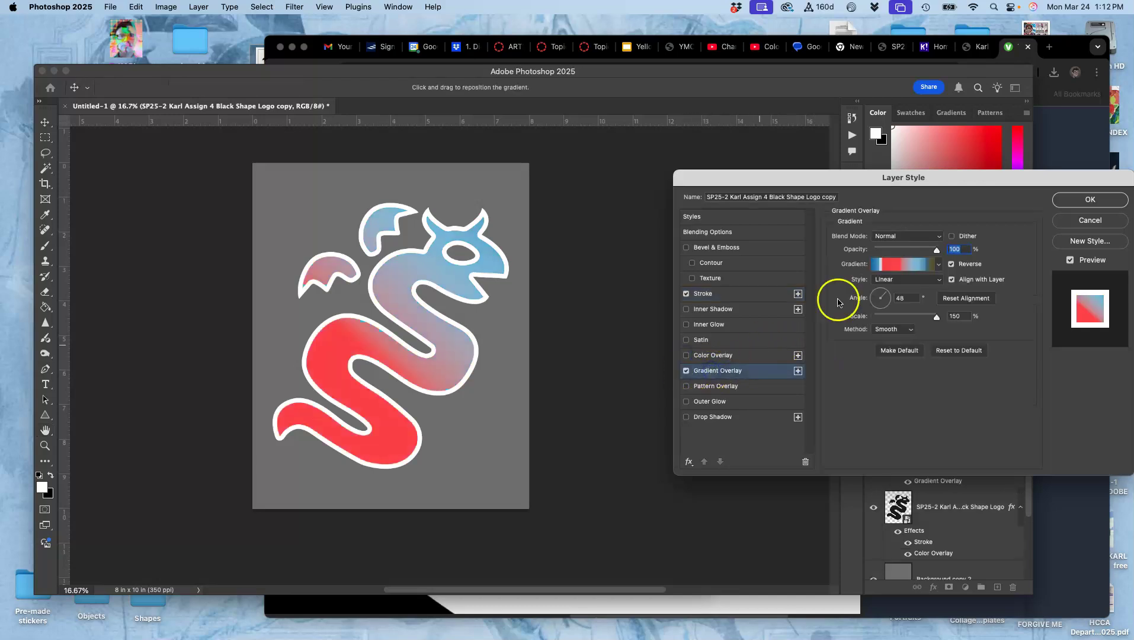
Apply the Orange_10 preset from the Oranges group to the duplicate logo's gradient overlay
left_click(902, 263)
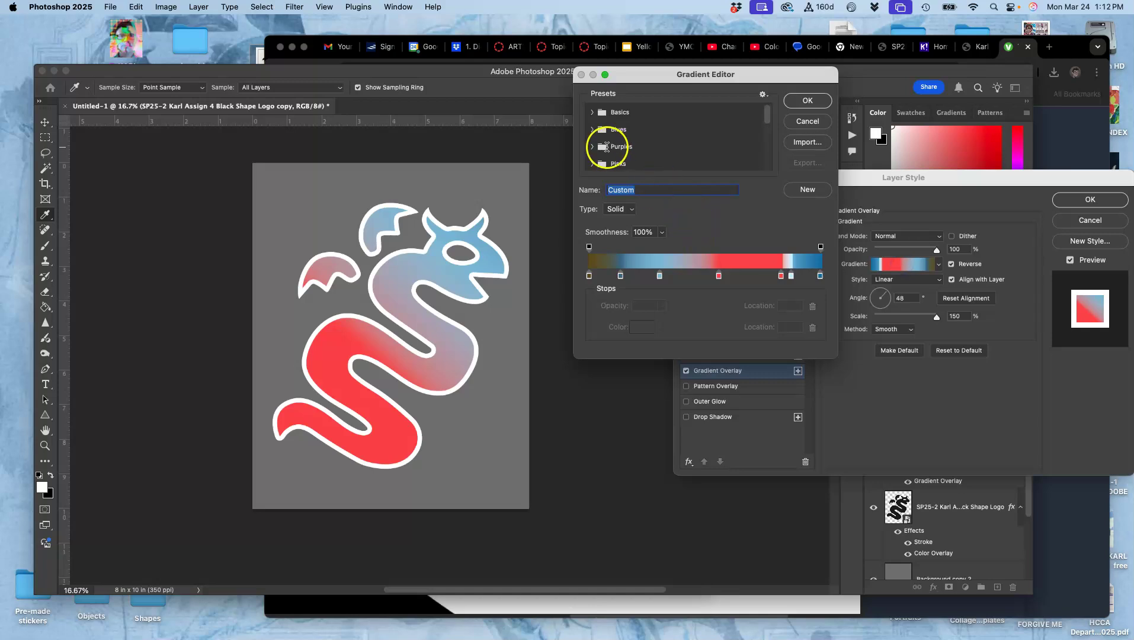
scroll(609, 153, "down", 3)
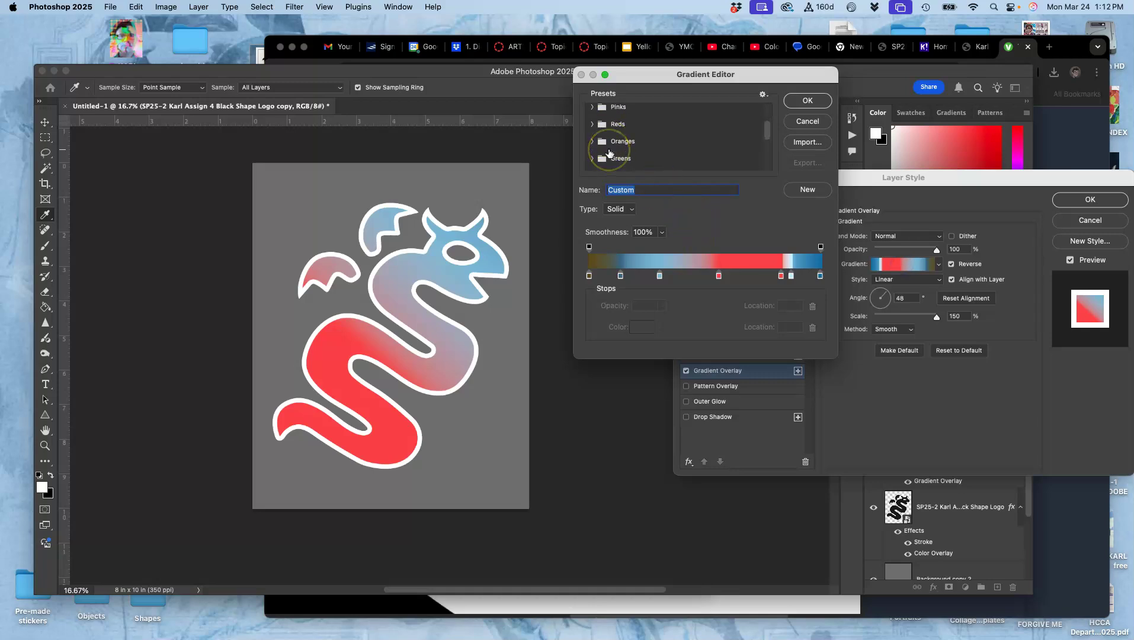
left_click(592, 142)
scroll(652, 144, "down", 3)
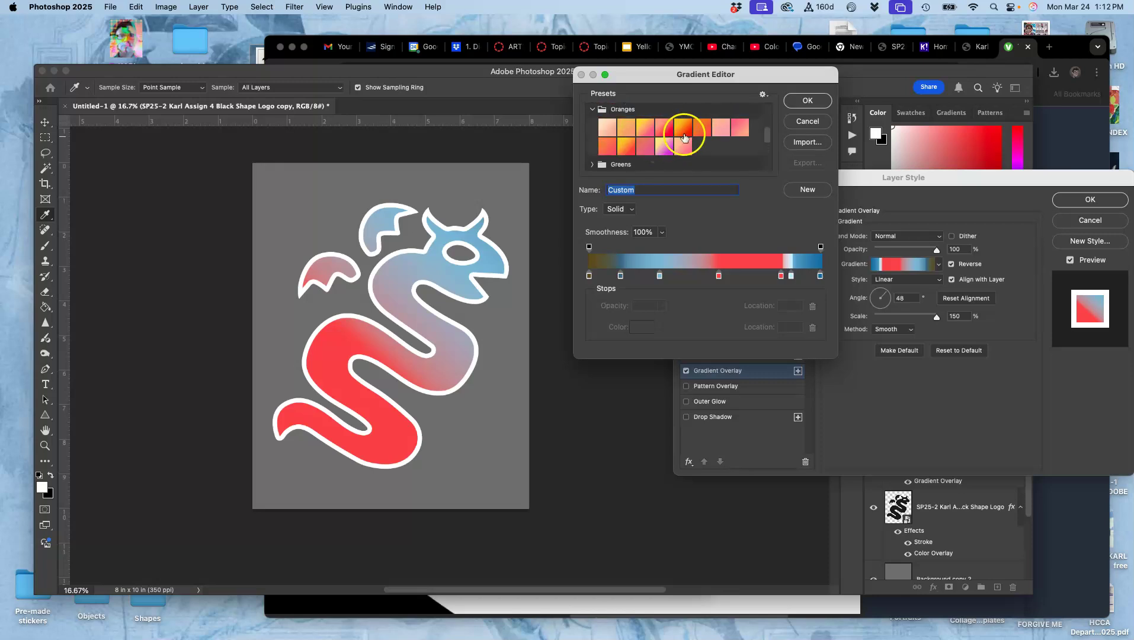
left_click(627, 144)
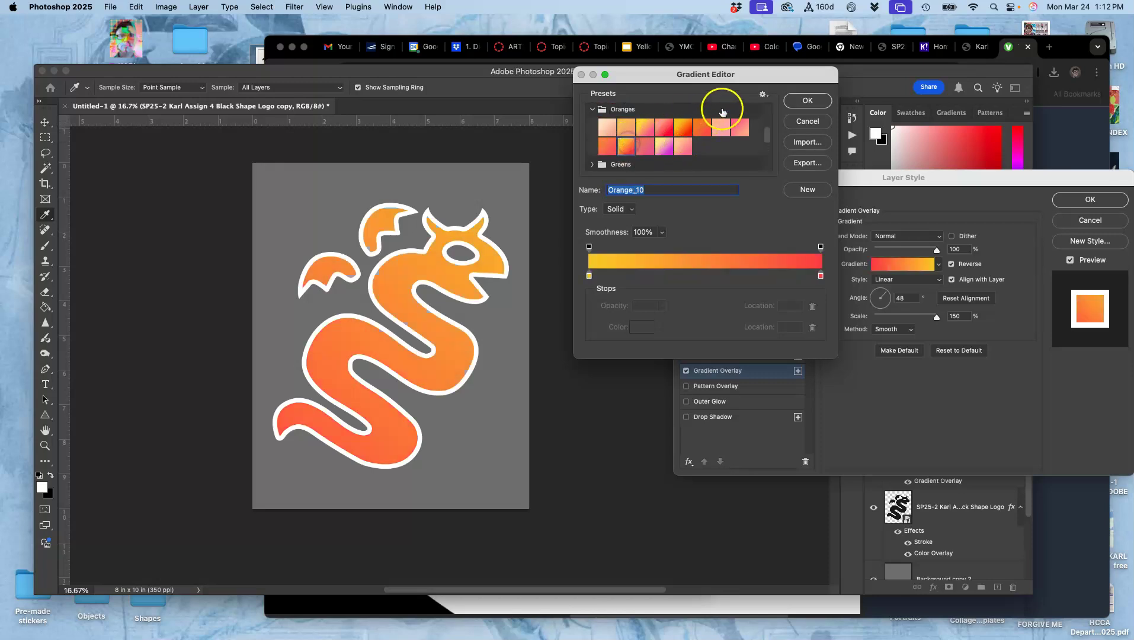
Add a pale pink eccfc9 color stop at location 49 in the duplicate logo's gradient and accept the gradient
left_click(686, 276)
left_click_drag(696, 276, 704, 278)
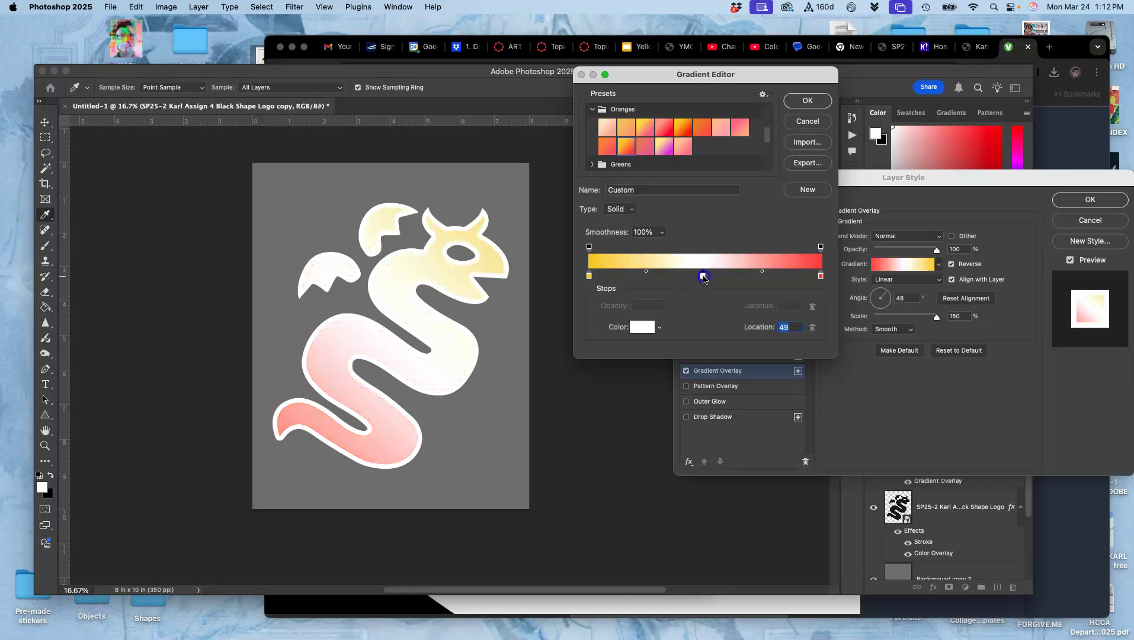
left_click(642, 326)
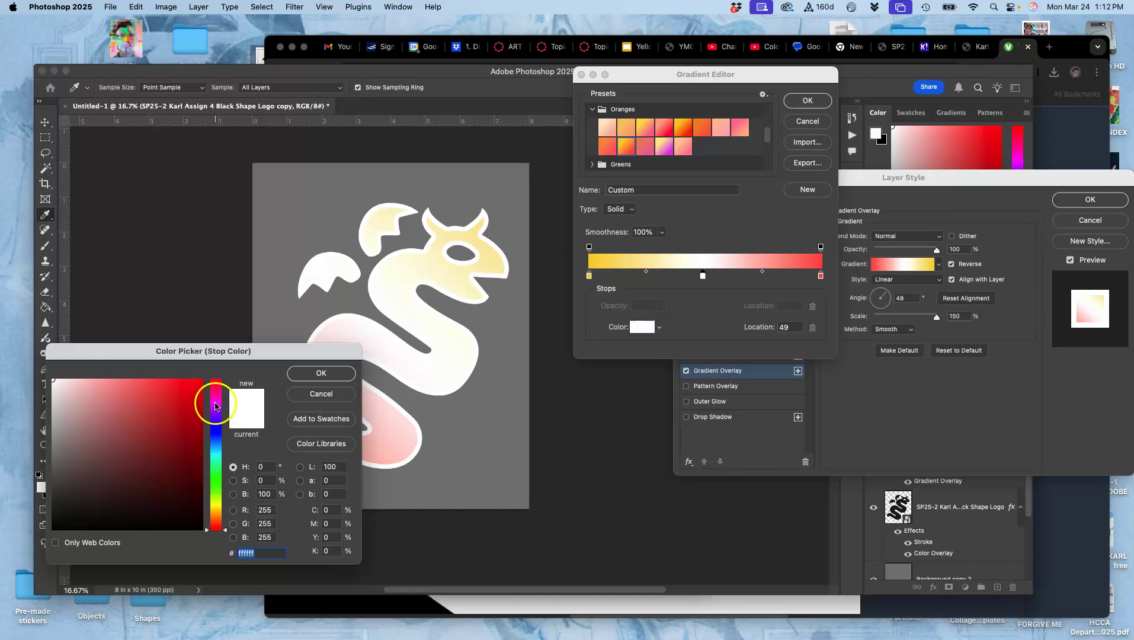
left_click(214, 525)
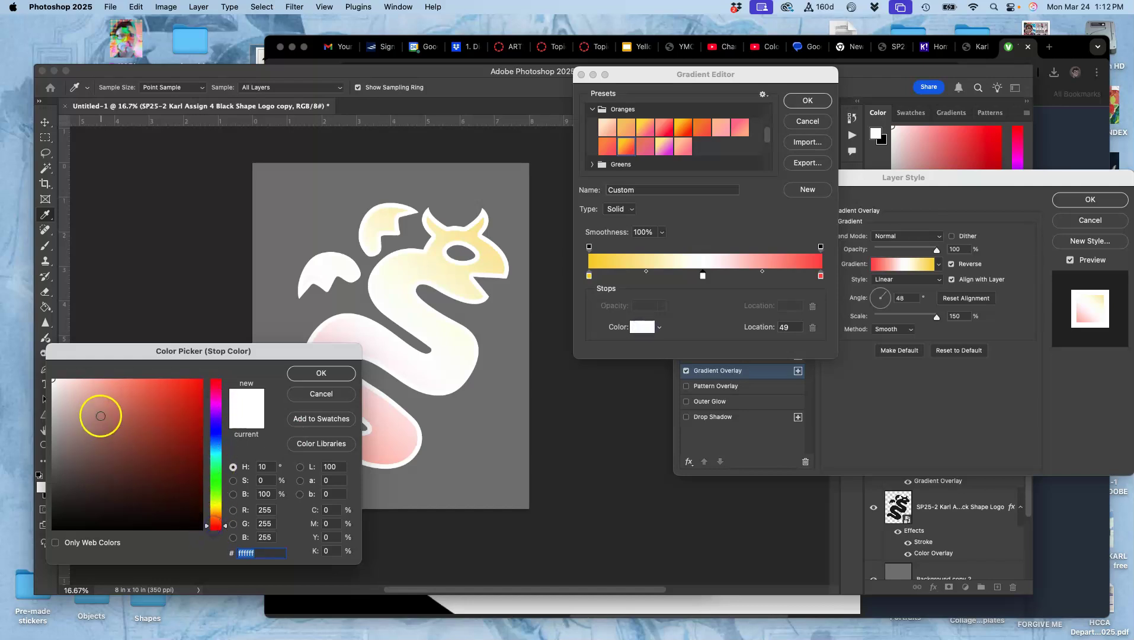
left_click(74, 390)
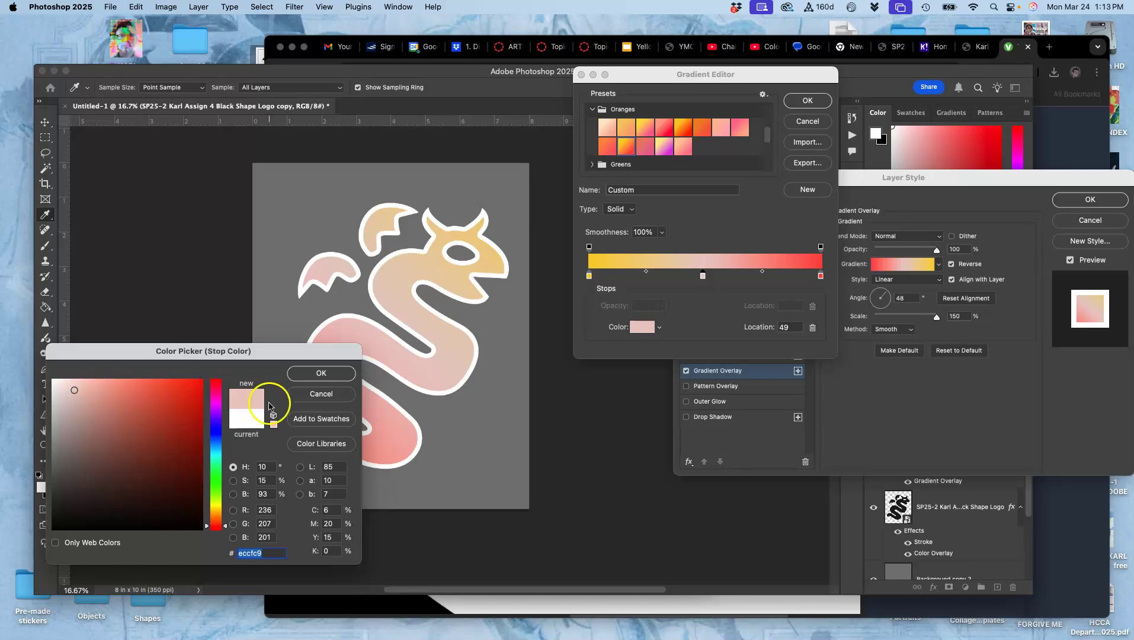
left_click(321, 373)
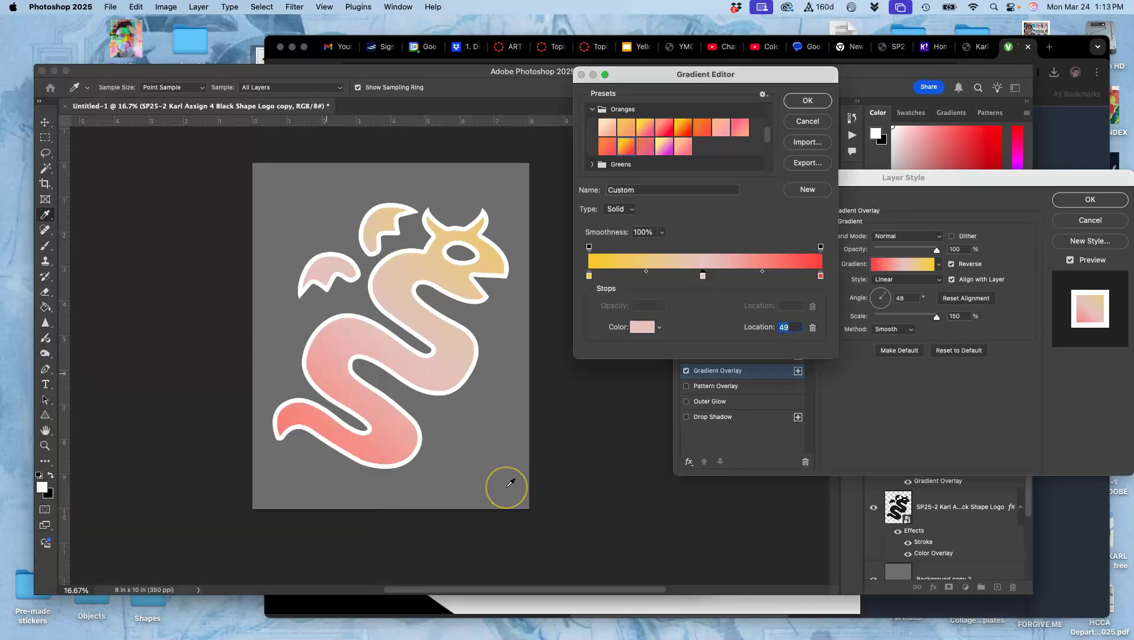
left_click(808, 100)
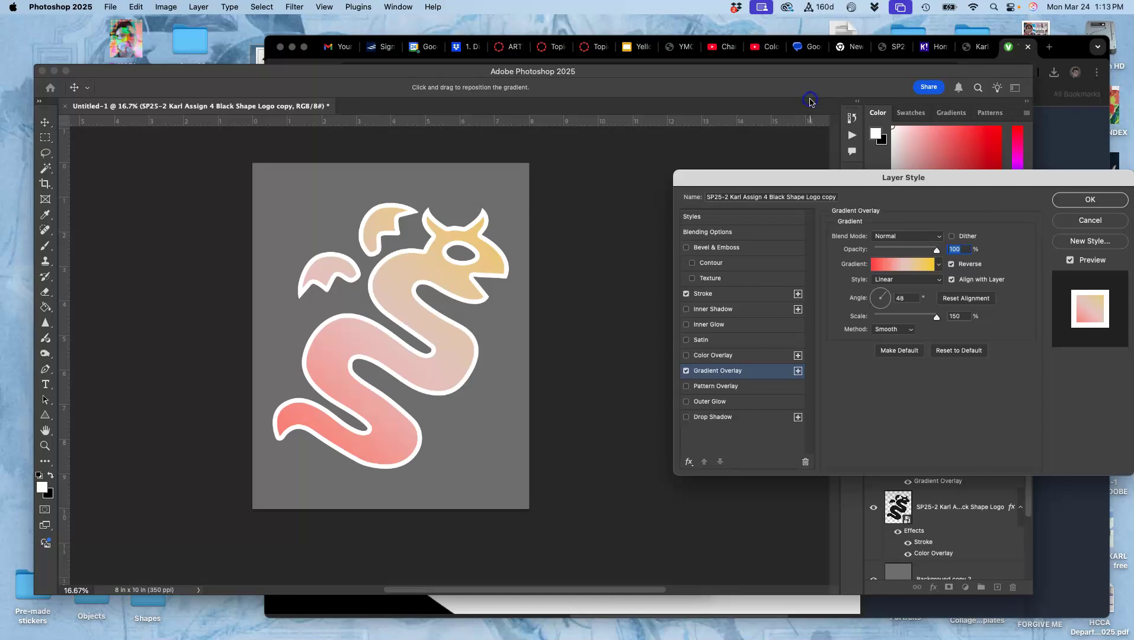
Set the Gradient Overlay's angle to about 35 degrees and its scale to 121%
left_click(888, 295)
left_click_drag(888, 300, 888, 299)
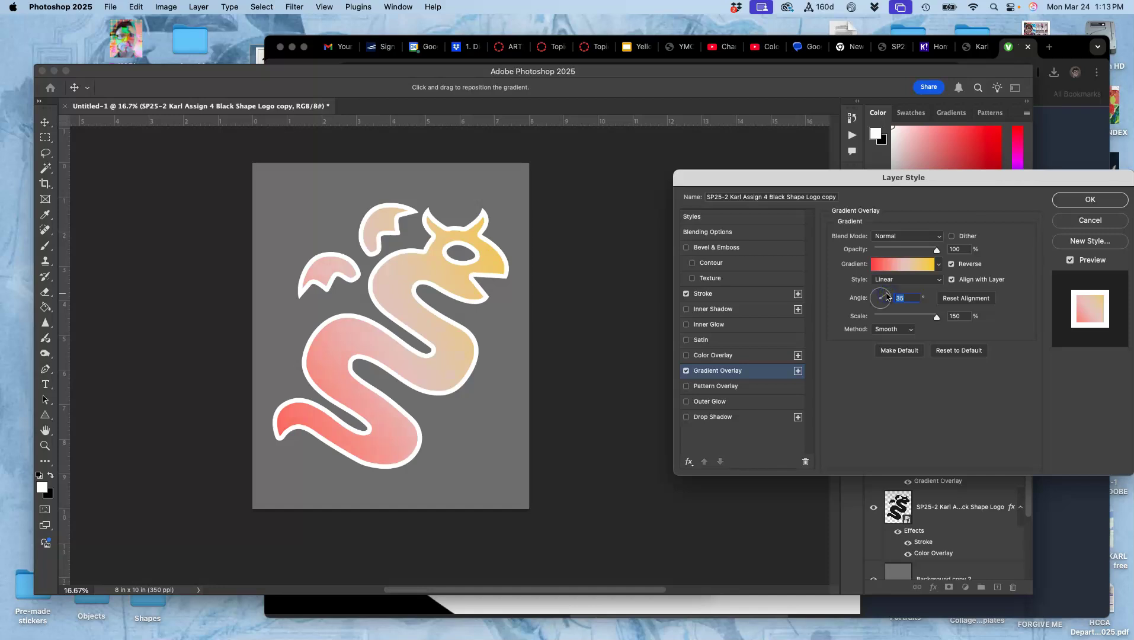
mouse_move(937, 320)
left_mouse_down()
mouse_move(856, 322)
mouse_move(922, 321)
left_mouse_up()
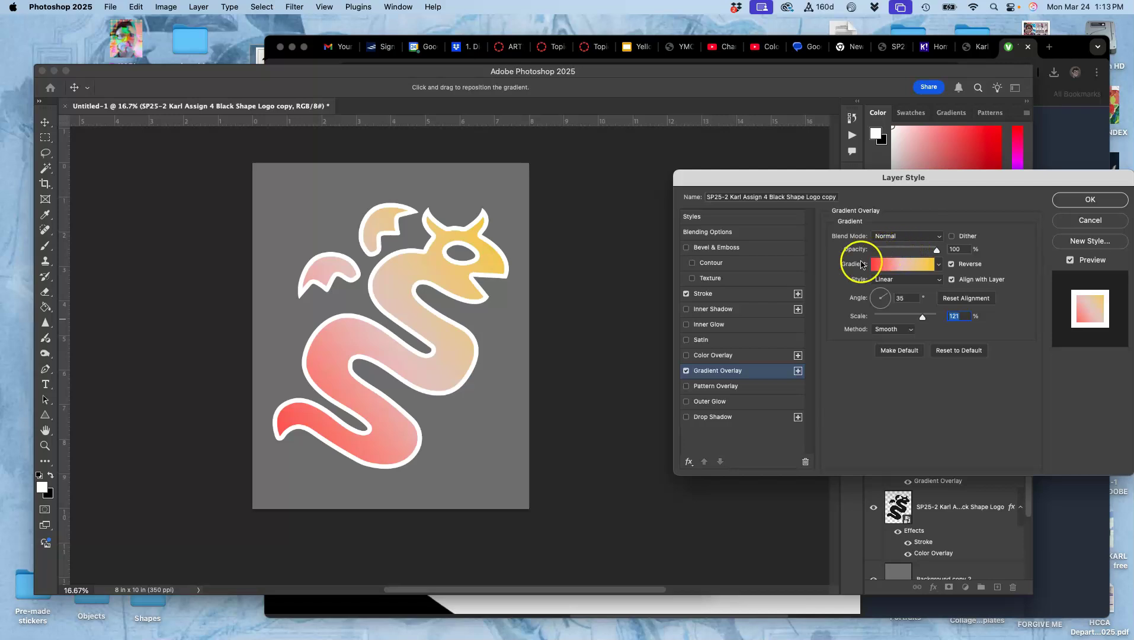
Enable the blue Color Overlay over the gradient with 23% opacity and the Dissolve blend mode
left_click(687, 355)
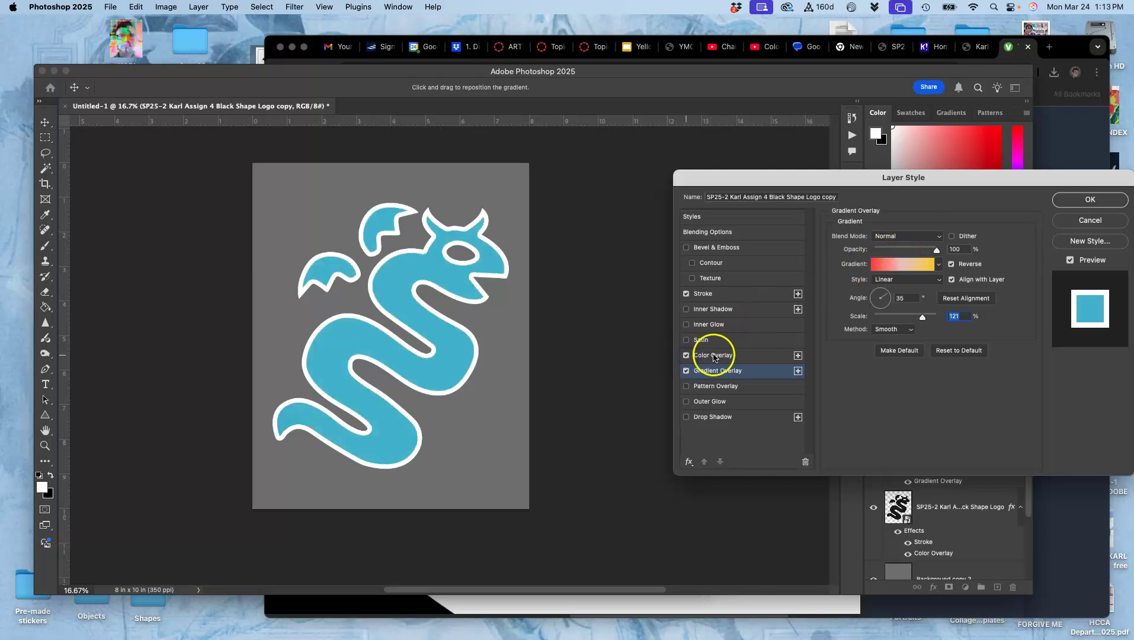
left_click(715, 356)
left_click_drag(932, 253, 892, 251)
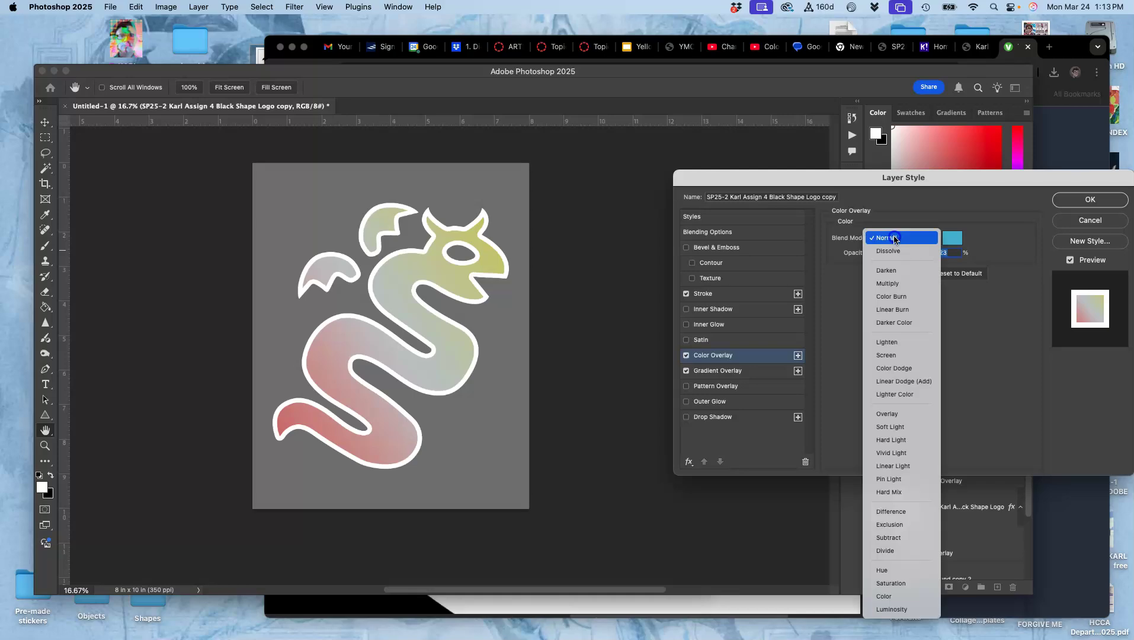
left_click(888, 251)
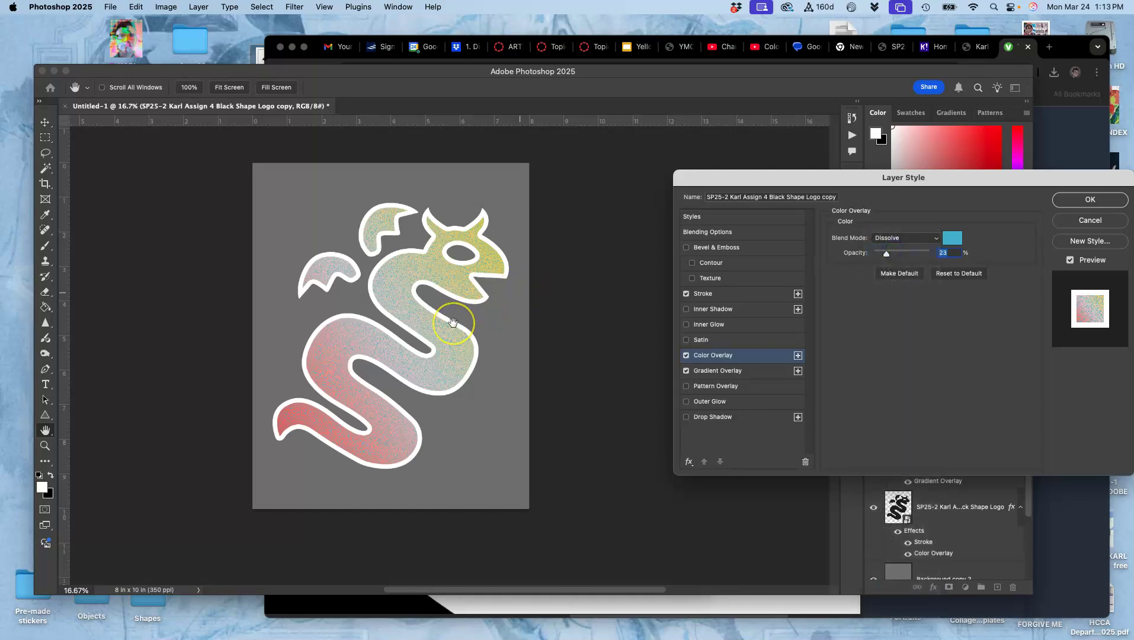
Examine the dissolved color speckle on the snake up close and across the whole logo
scroll(456, 321, "up", 10)
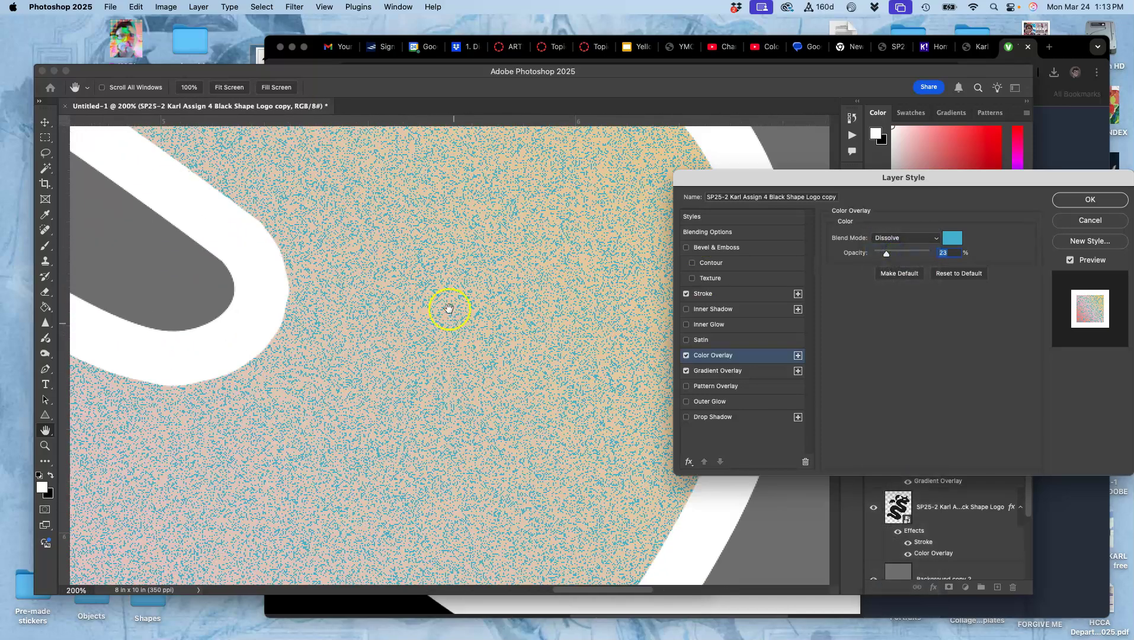
scroll(434, 292, "up", 15)
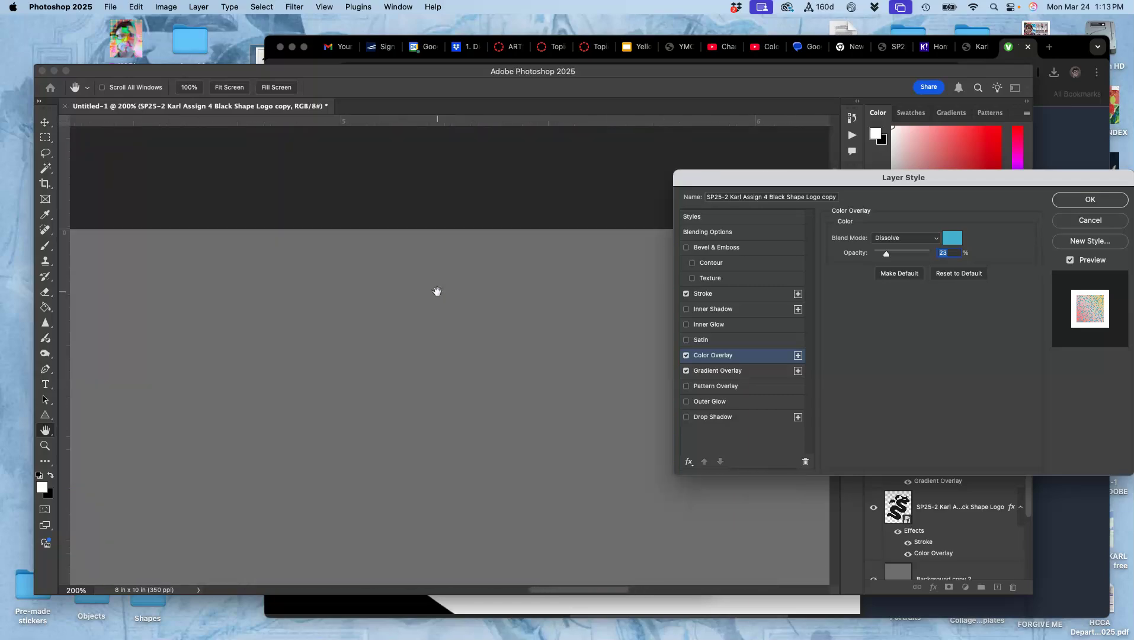
scroll(437, 290, "down", 15)
scroll(437, 290, "right", 5)
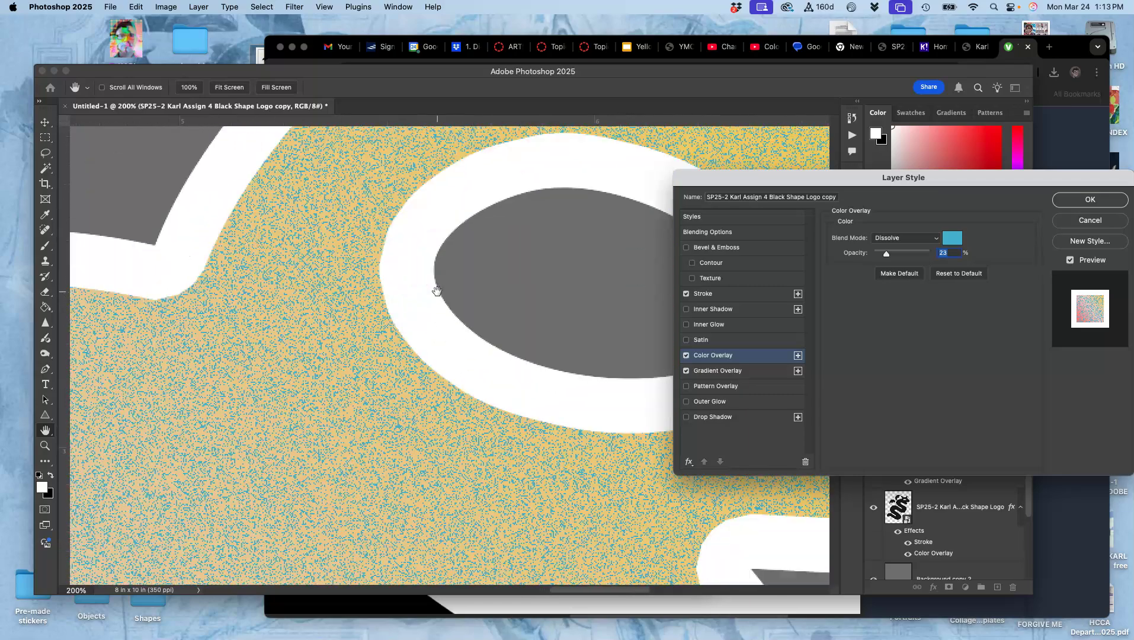
scroll(437, 291, "down", 3)
scroll(436, 291, "down", 8)
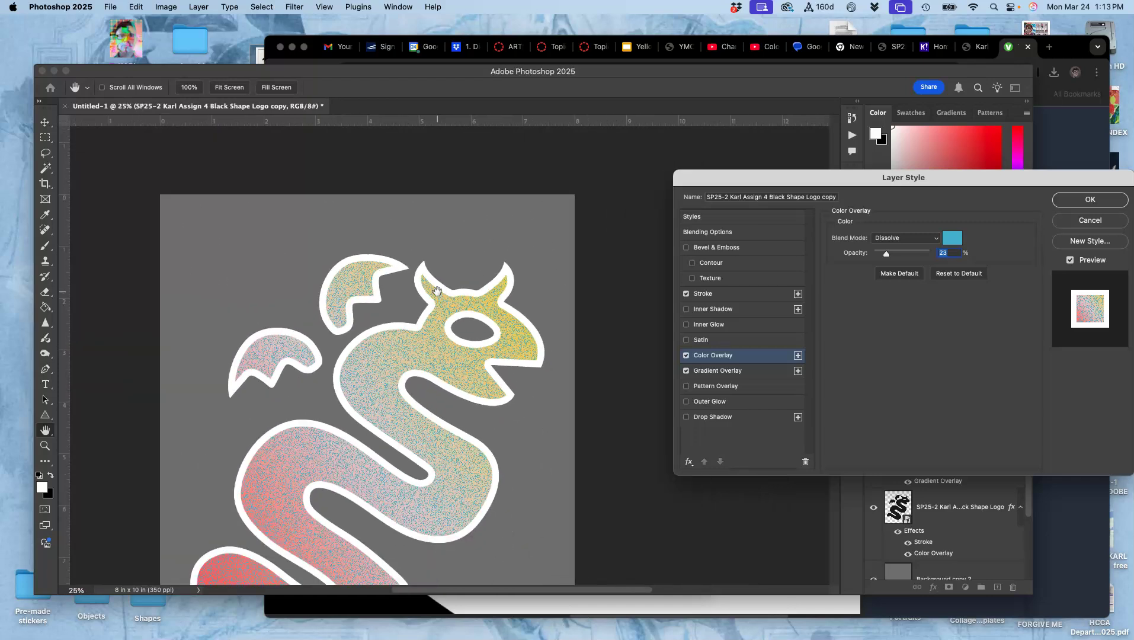
scroll(437, 291, "down", 4)
scroll(436, 291, "left", 1)
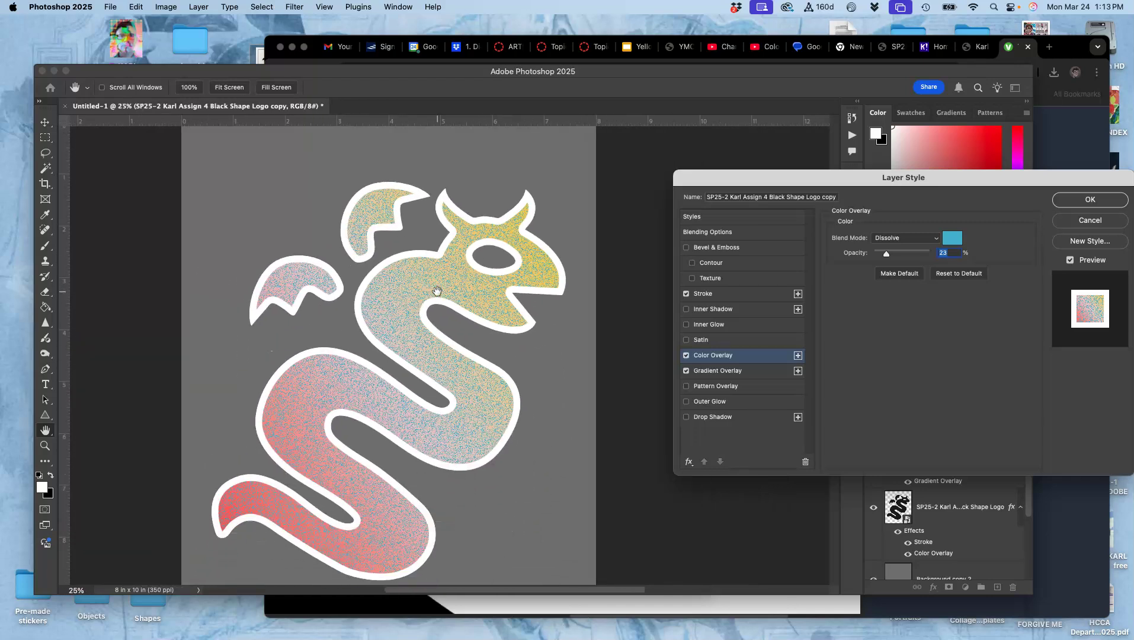
scroll(437, 291, "down", 2)
scroll(437, 291, "right", 3)
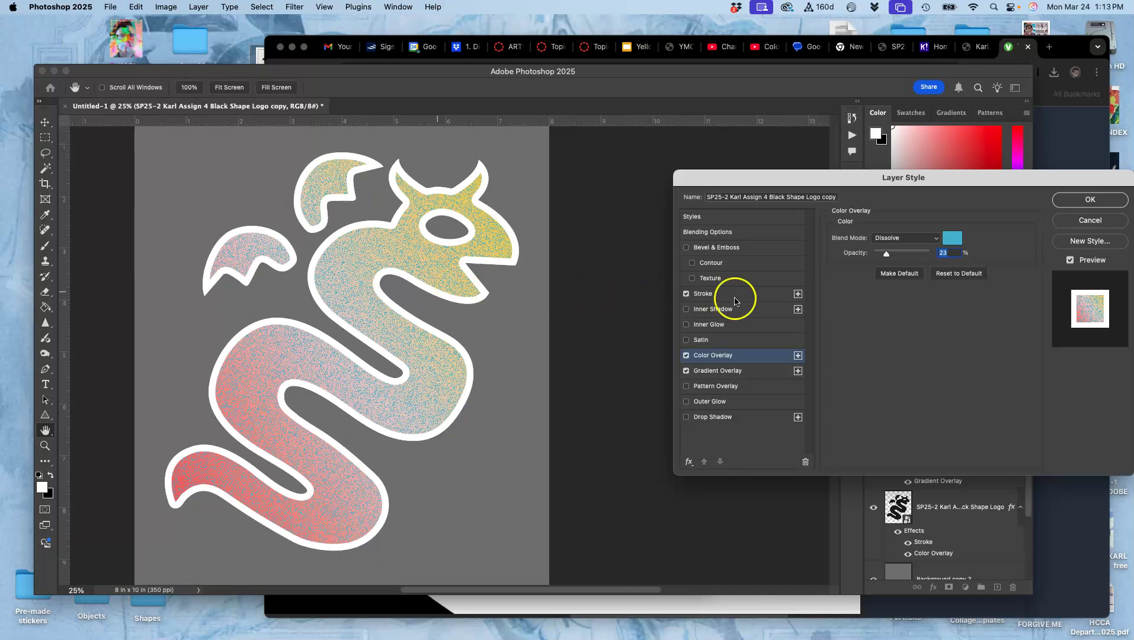
Enable a Drop Shadow on the duplicate logo with 59% opacity and a size of 29 px
left_click(686, 417)
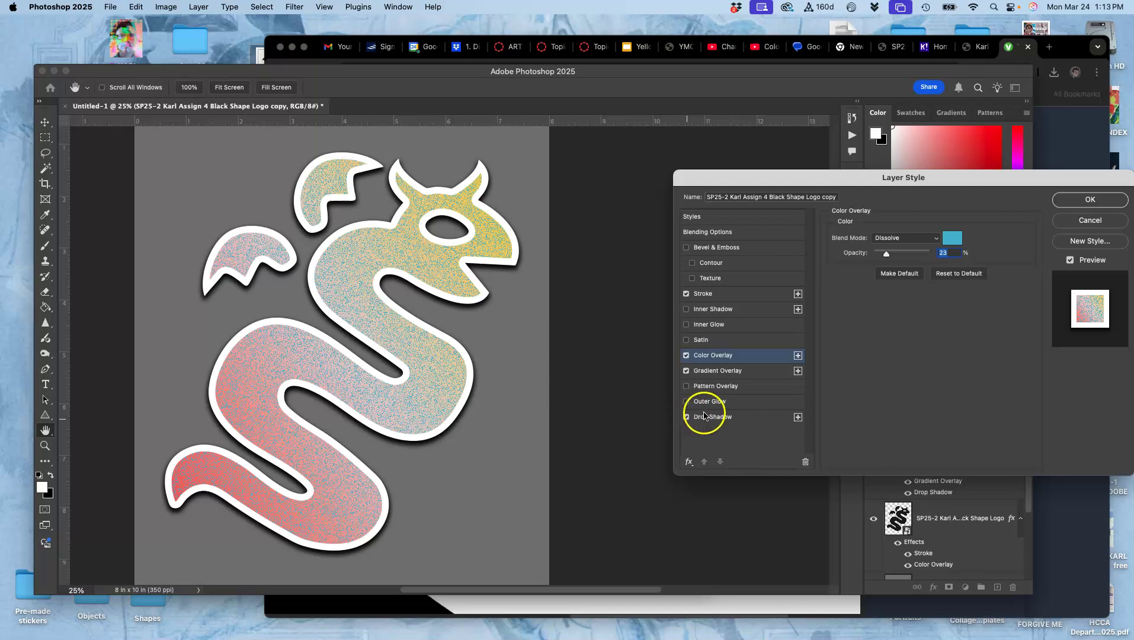
left_click(704, 416)
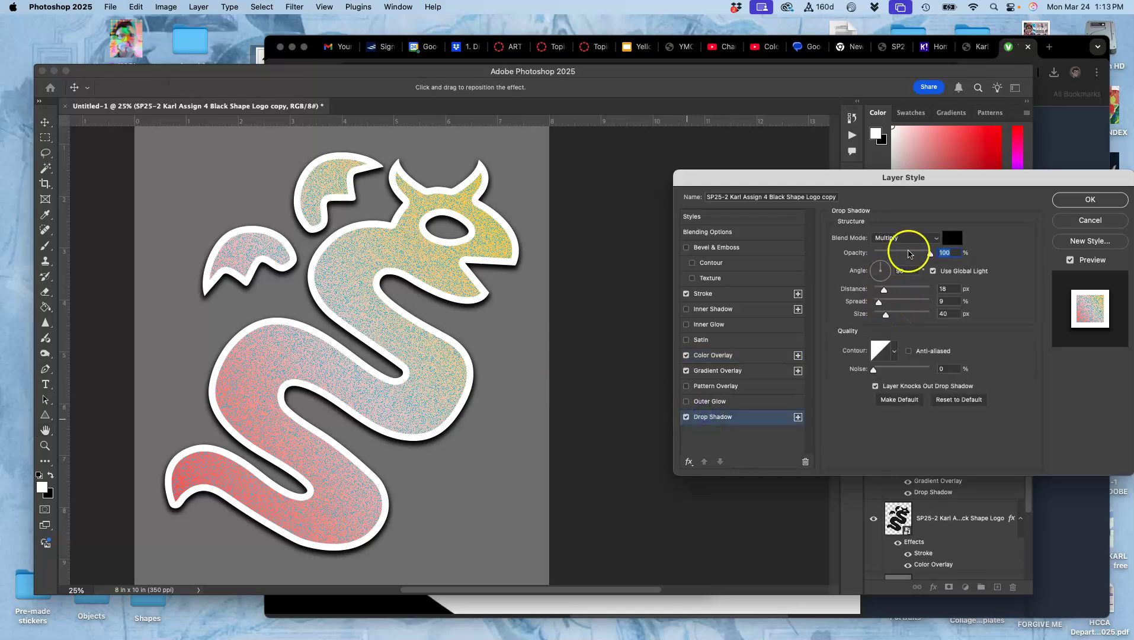
left_click_drag(921, 254, 908, 254)
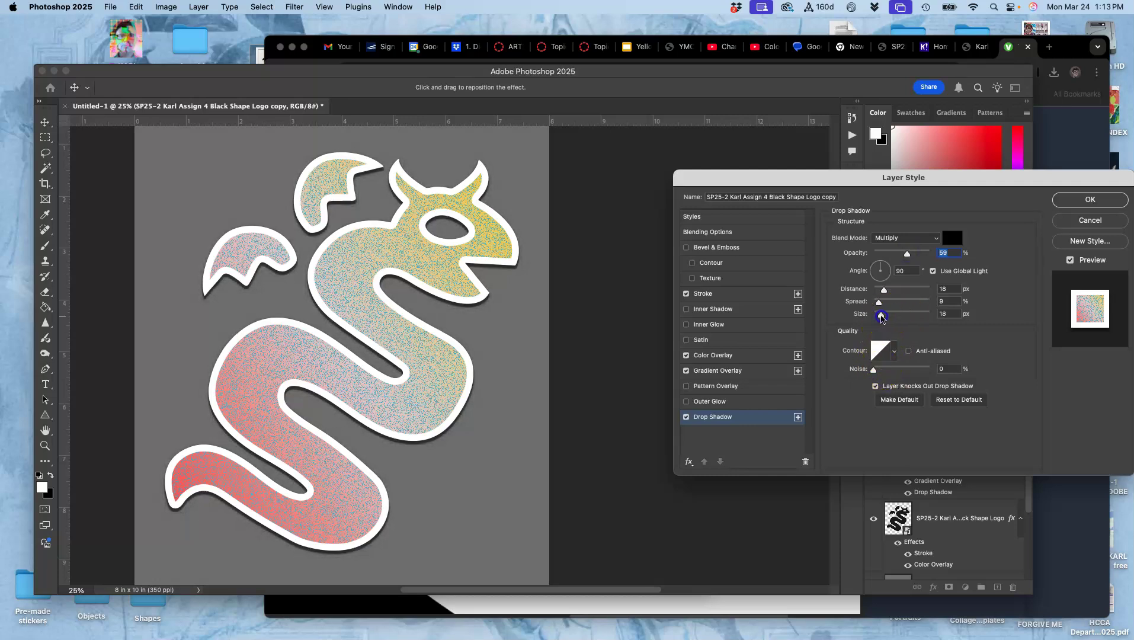
left_click(884, 317)
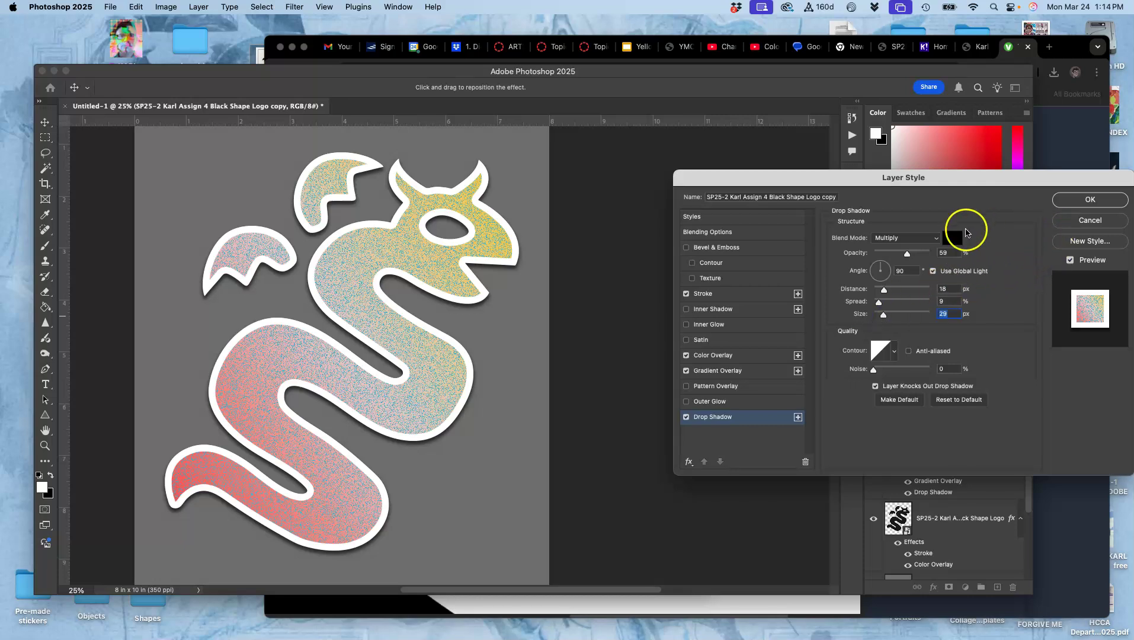
Enable Bevel & Emboss with Texture, apply the third Water pattern, and reduce the texture's scale and depth
left_click(687, 248)
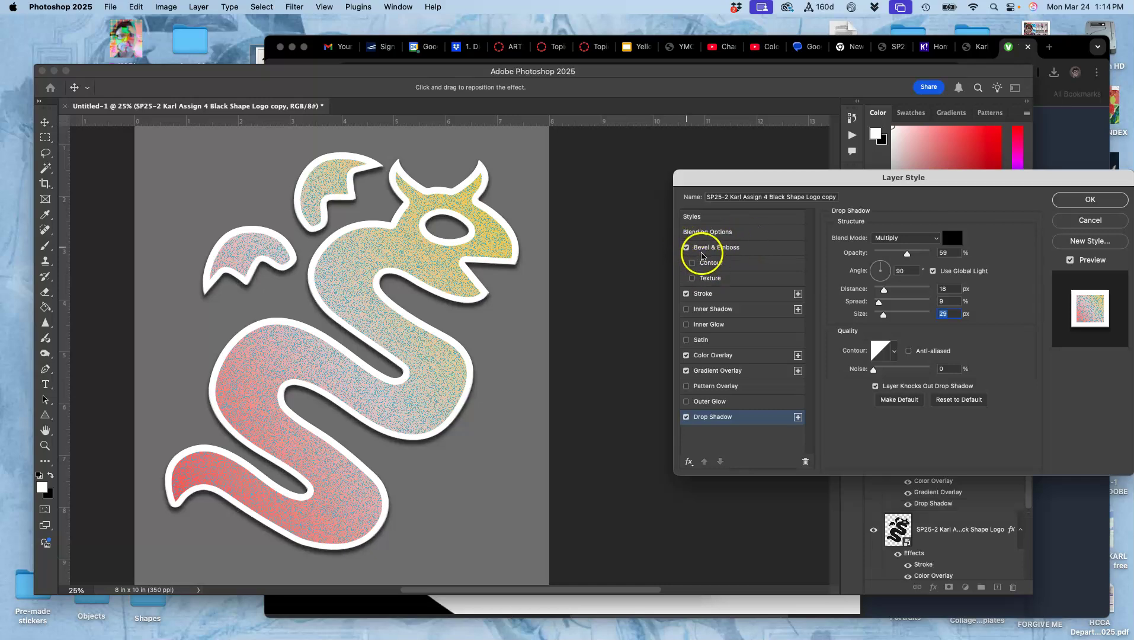
left_click(693, 279)
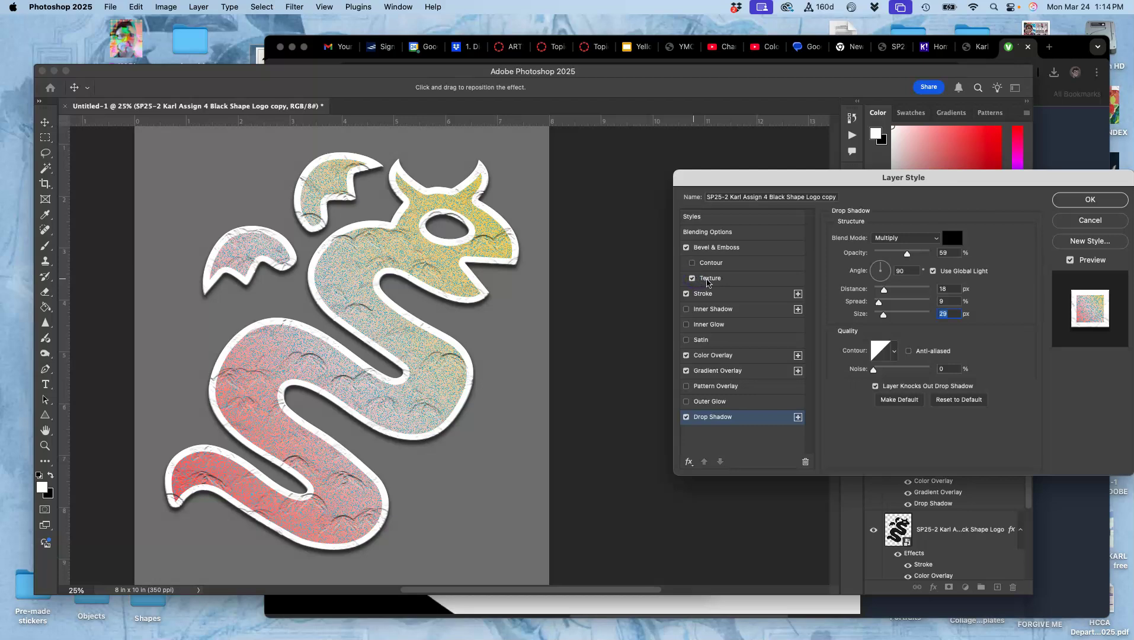
left_click(709, 279)
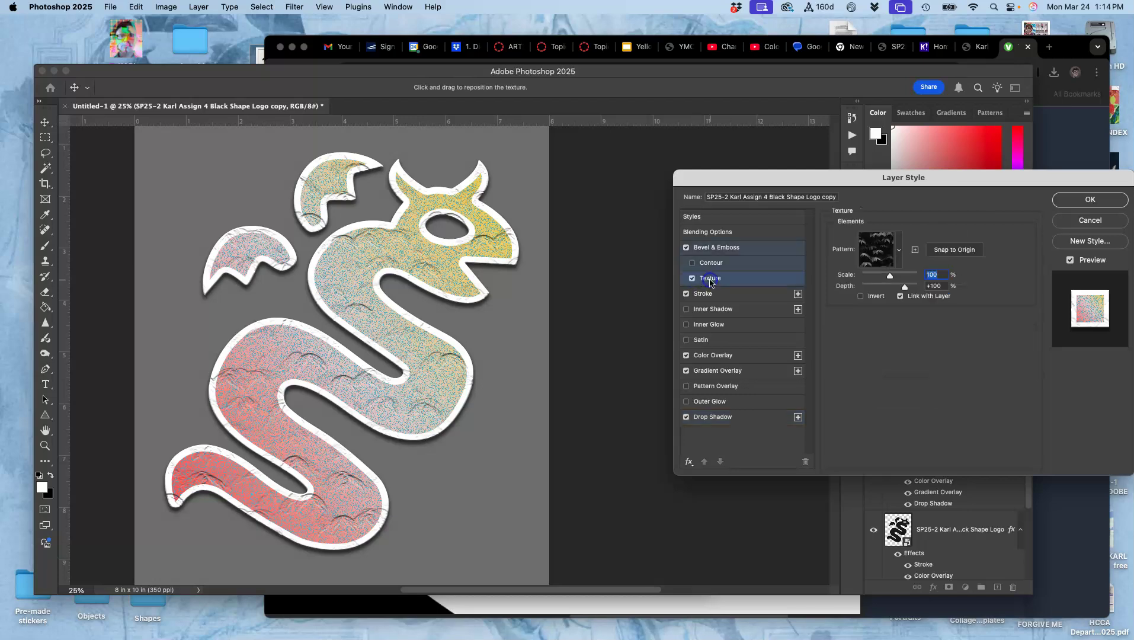
left_click(898, 252)
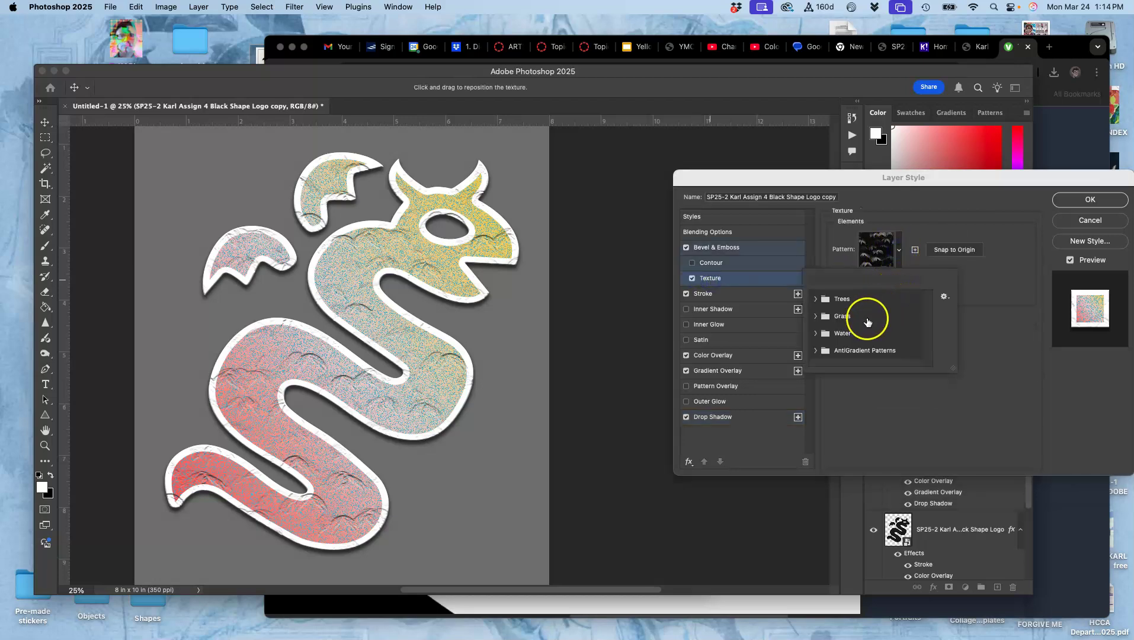
left_click(816, 334)
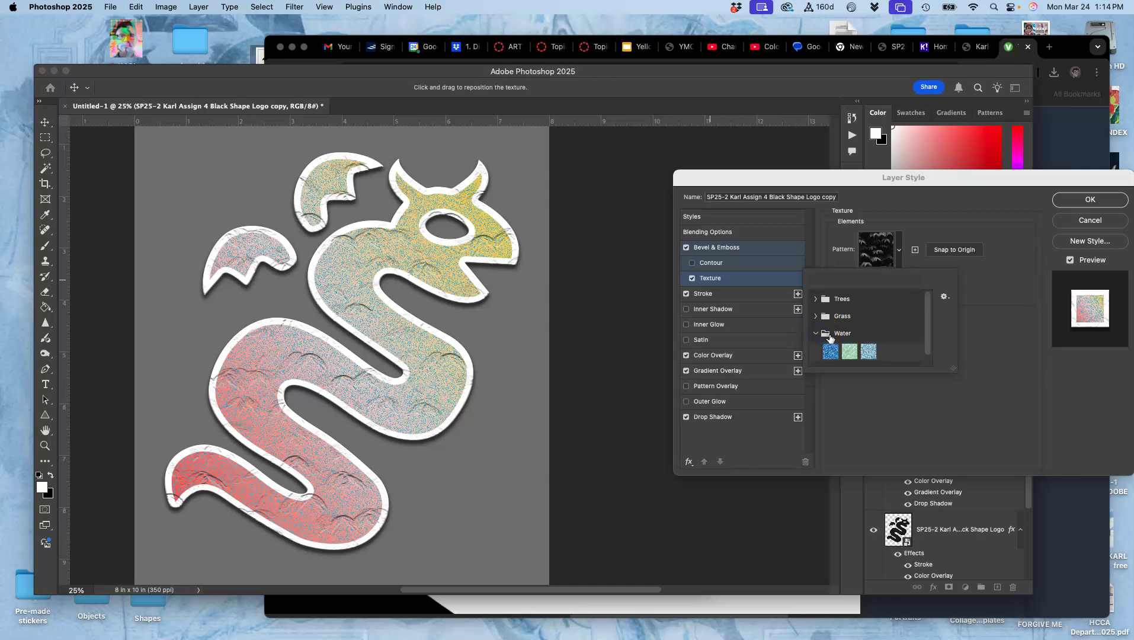
left_click(867, 352)
left_click(986, 269)
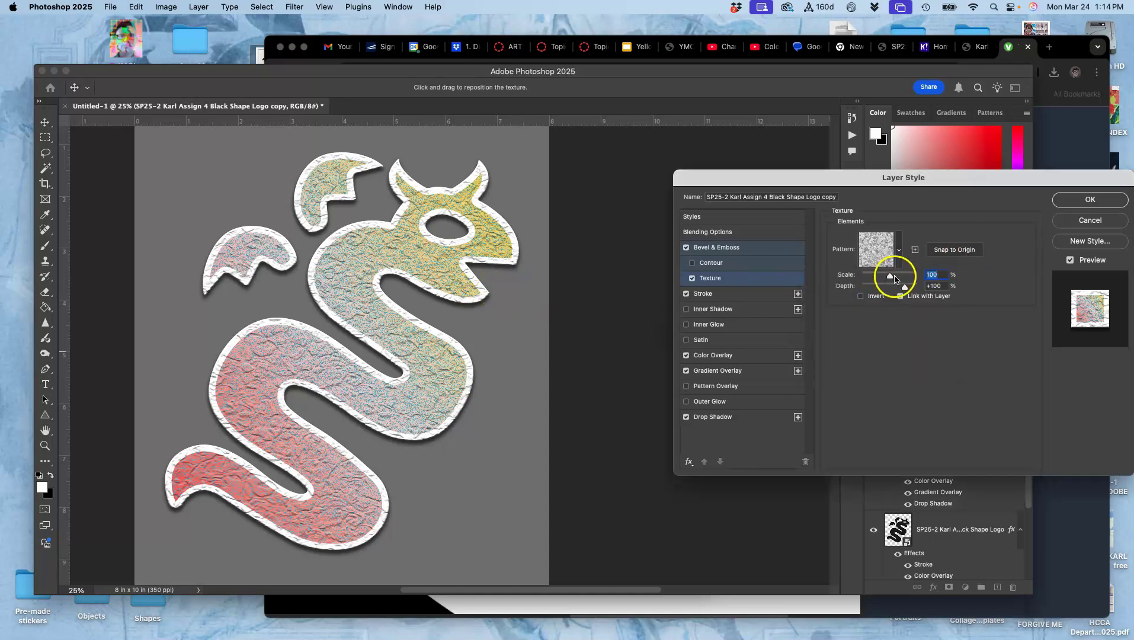
mouse_move(891, 277)
left_mouse_down()
mouse_move(864, 278)
mouse_move(888, 288)
left_mouse_up()
key("Tab")
Lower the Bevel & Emboss highlight opacity to 31%, accept the layer style, and inspect the textured edge up close
left_click(741, 247)
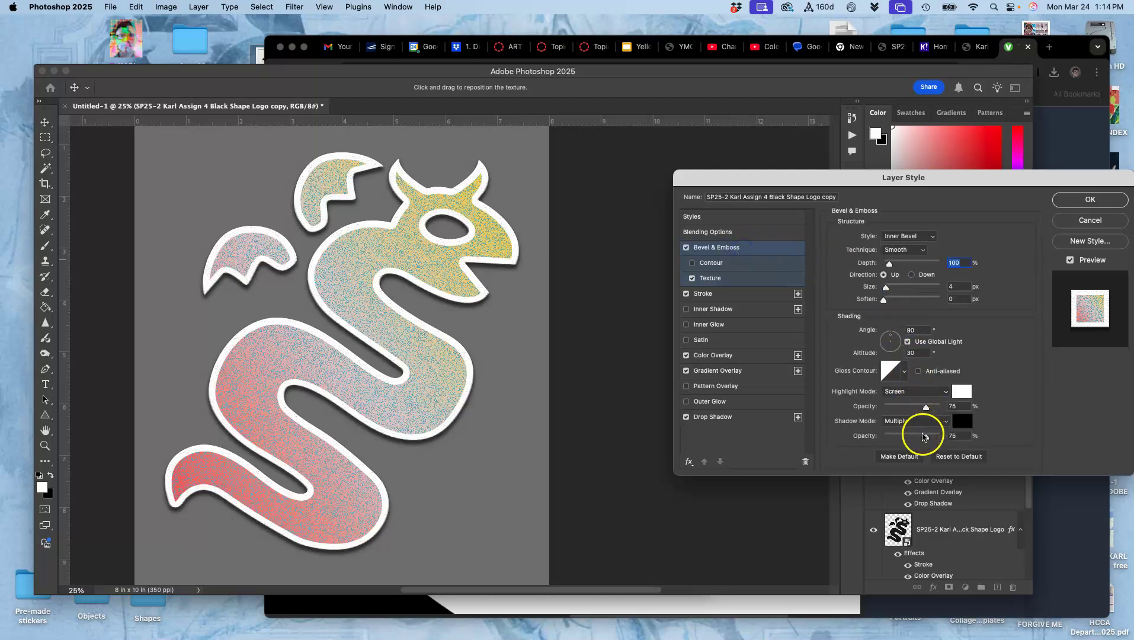
left_click_drag(925, 407, 902, 409)
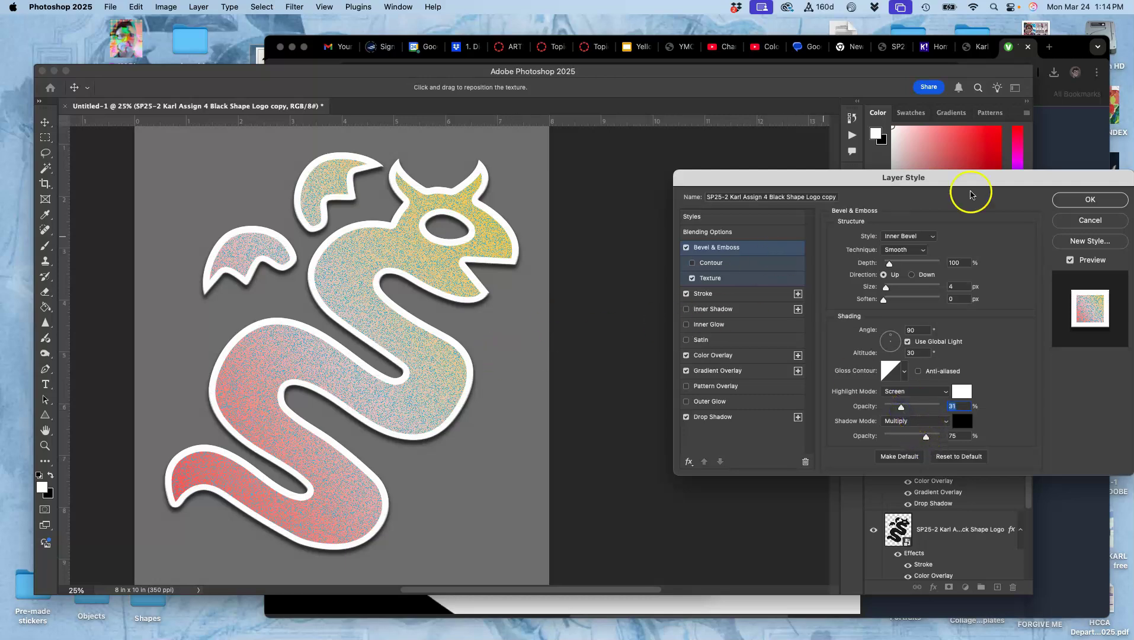
left_click(1092, 202)
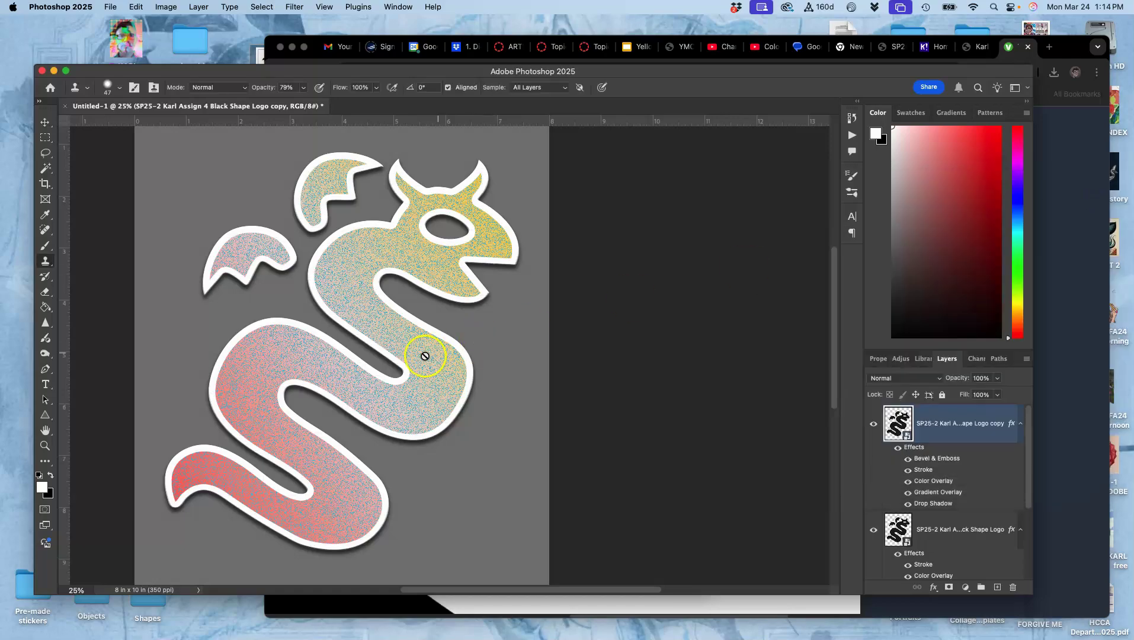
scroll(424, 356, "up", 10)
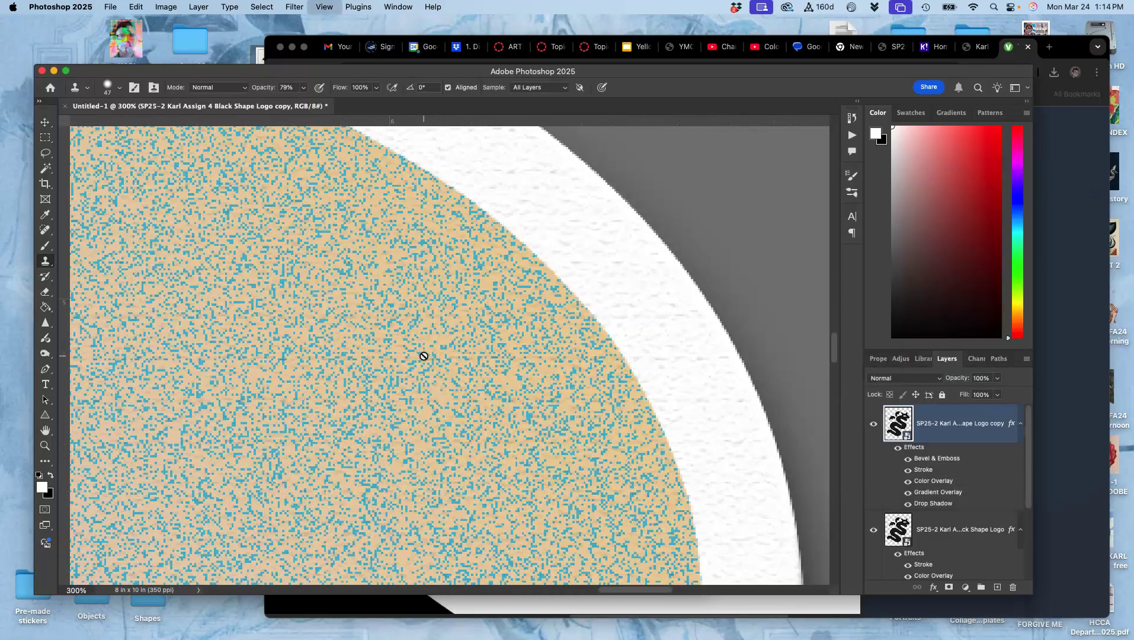